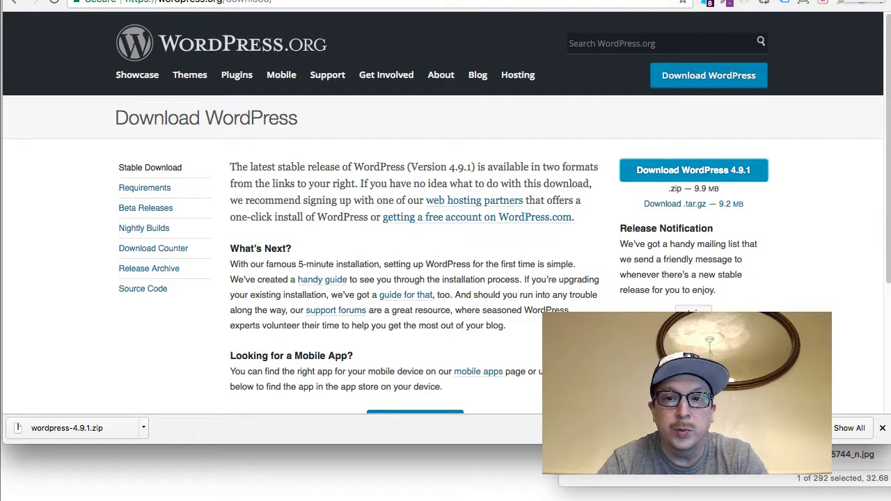
Search Google for 'mamp' in a new tab and open the MAMP & MAMP PRO site at mamp.info
key("super+t")
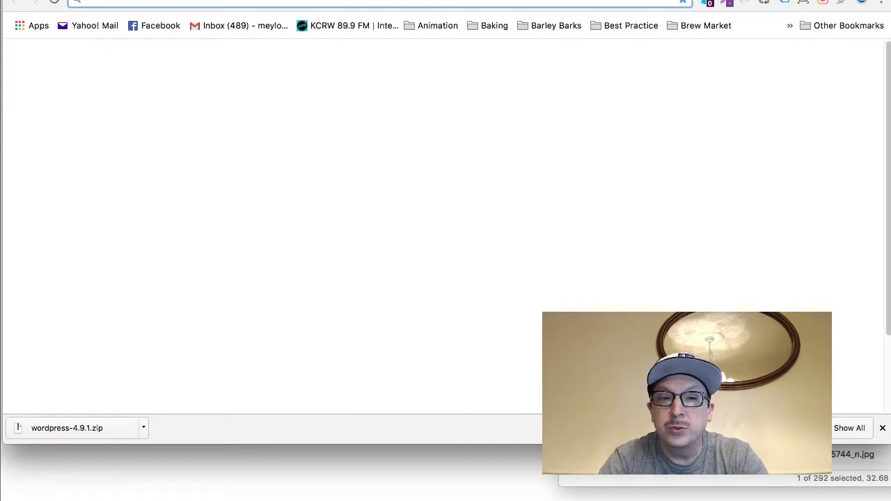
type("mamp")
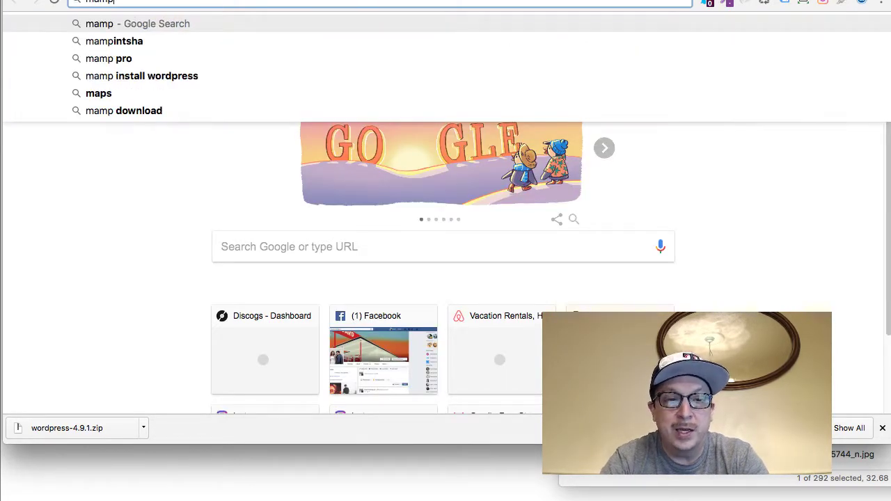
key("Return")
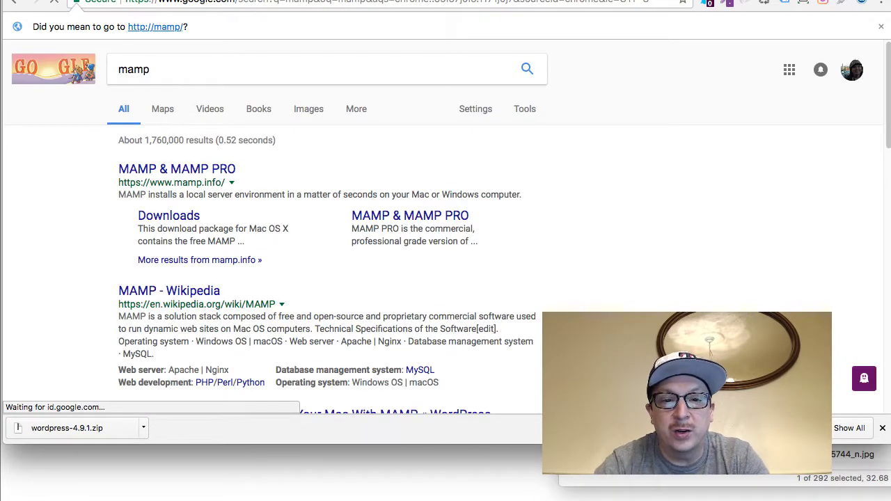
left_click(190, 170)
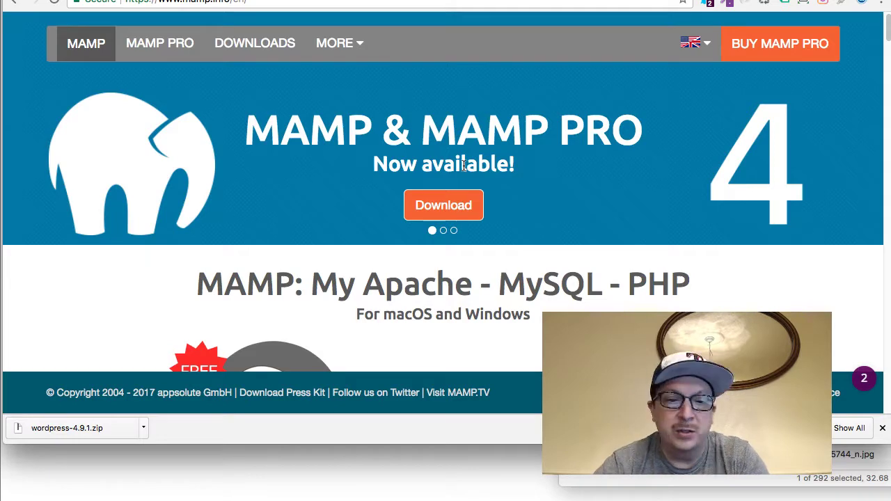
Scroll mamp.info down to the free MAMP download buttons, then bring up the Launchpad app grid
scroll(464, 167, "down", 3)
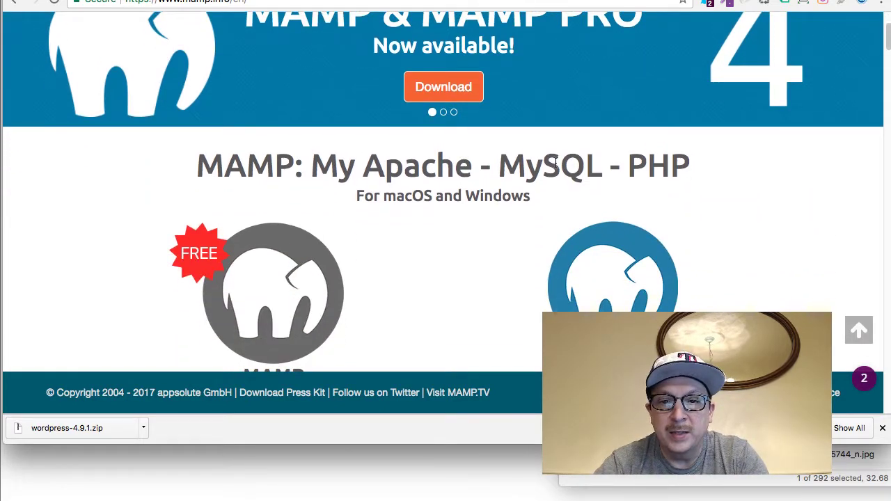
double_click(552, 164)
scroll(552, 165, "down", 8)
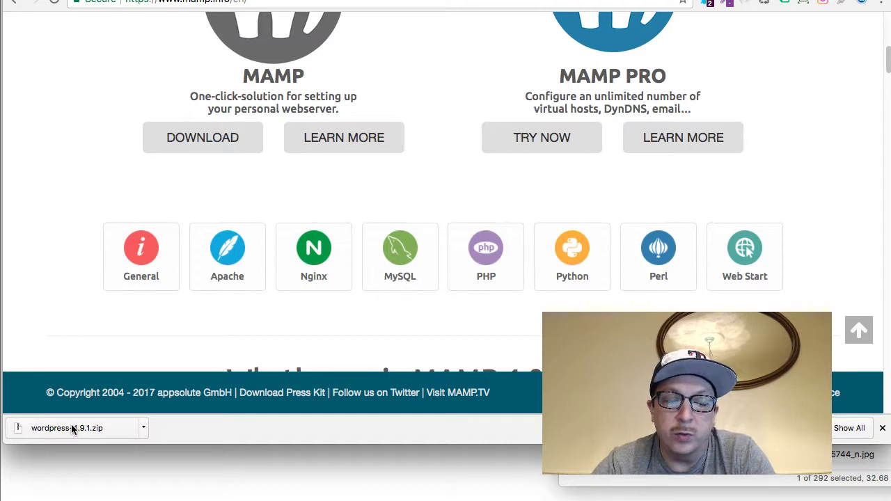
key("super+Tab")
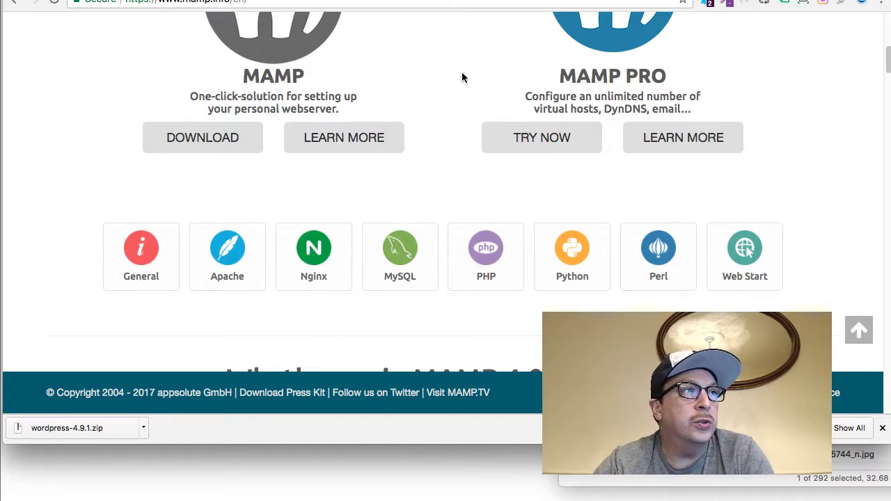
key("F4")
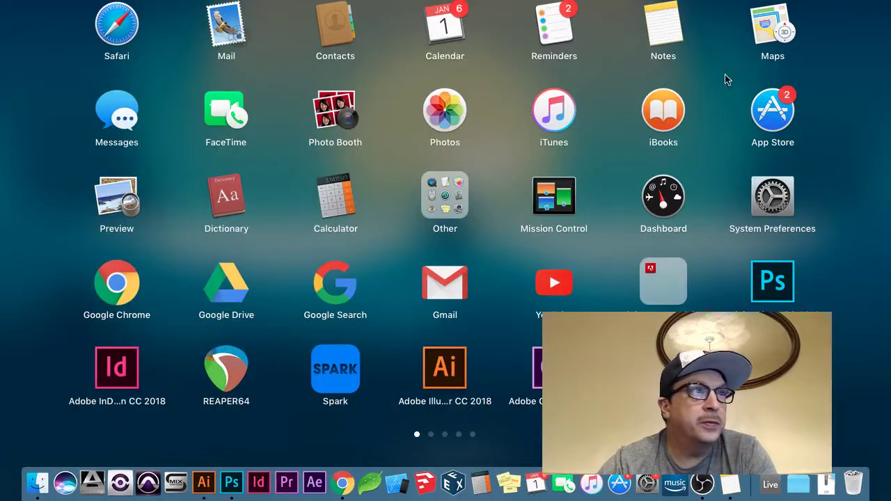
Dismiss Launchpad to get back to the MAMP download section in Chrome
left_click(253, 81)
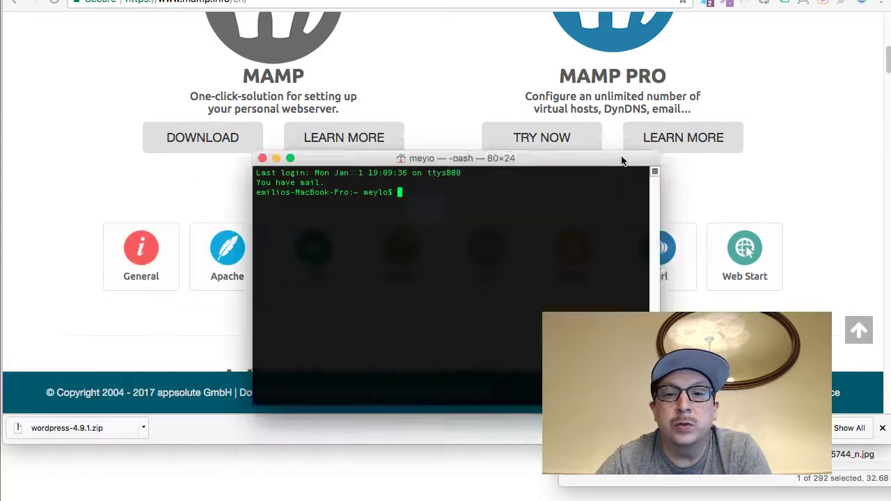
Reveal the downloaded wordpress-4.9.1.zip in Finder from Chrome's downloads bar
left_click_drag(622, 159, 648, 97)
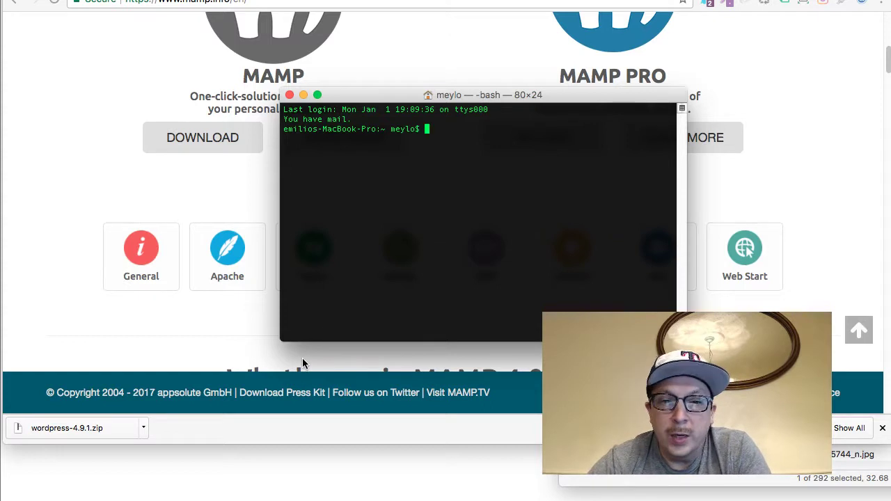
left_click(144, 429)
left_click(183, 458)
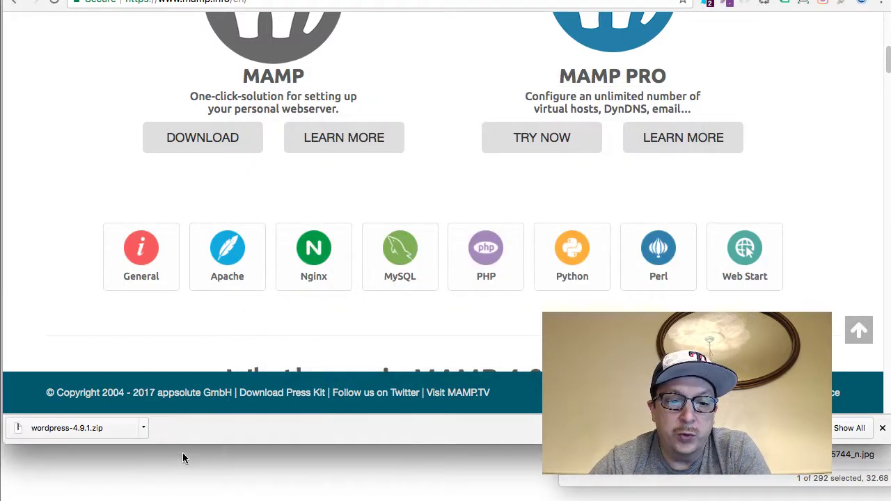
left_click(144, 428)
left_click(165, 462)
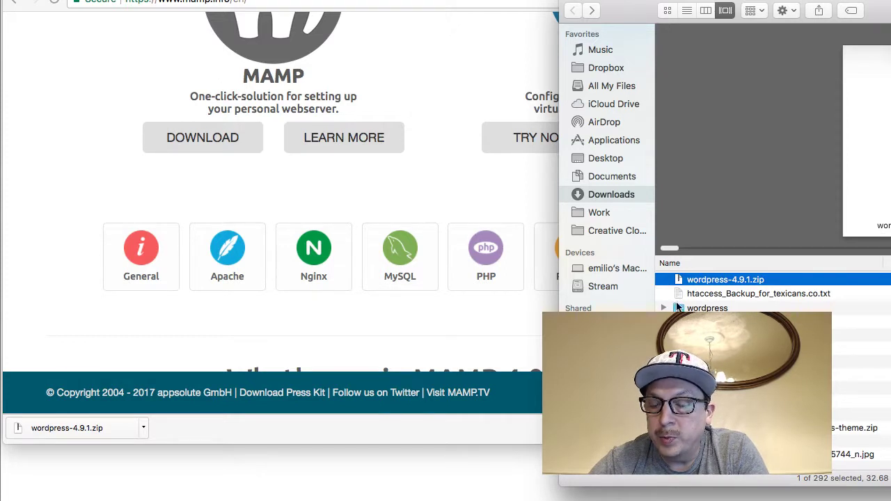
Trash wordpress-4.9.1.zip, keeping the existing wordpress.zip, and launch Coda 2
left_click(699, 281)
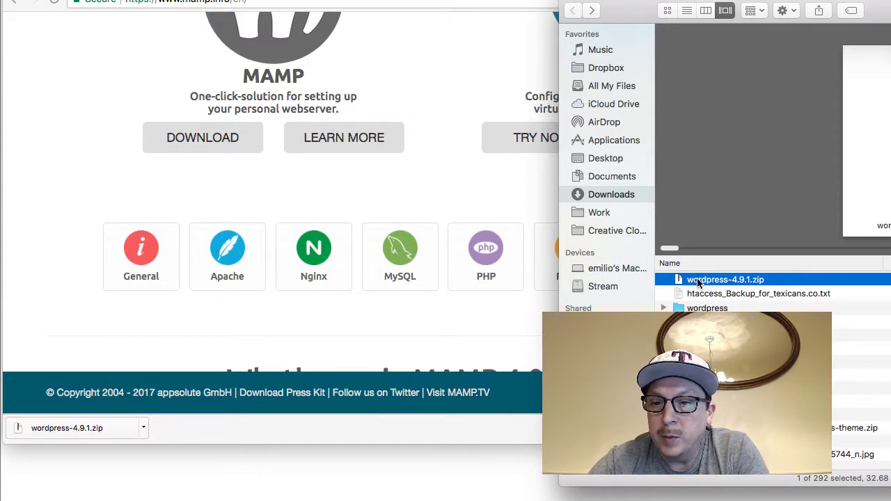
left_click(754, 281)
key("BackSpace")
key("BackSpace")
key("BackSpace")
key("BackSpace")
key("BackSpace")
key("Return")
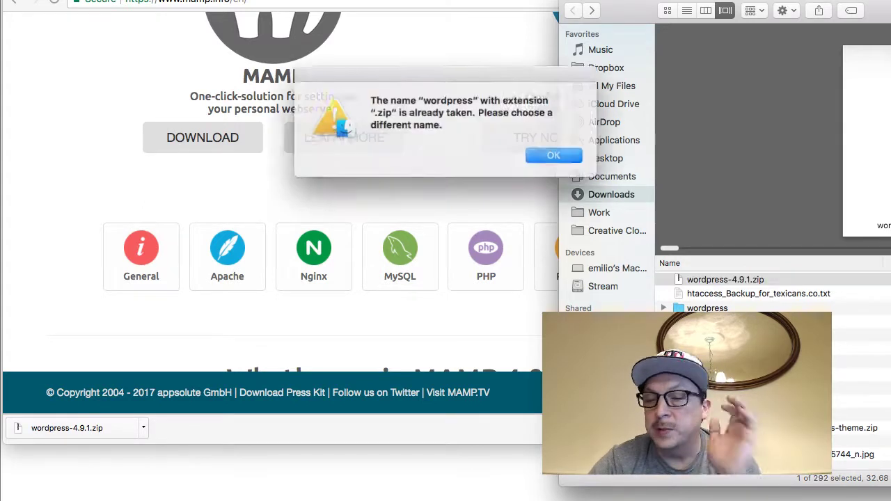
left_click(561, 155)
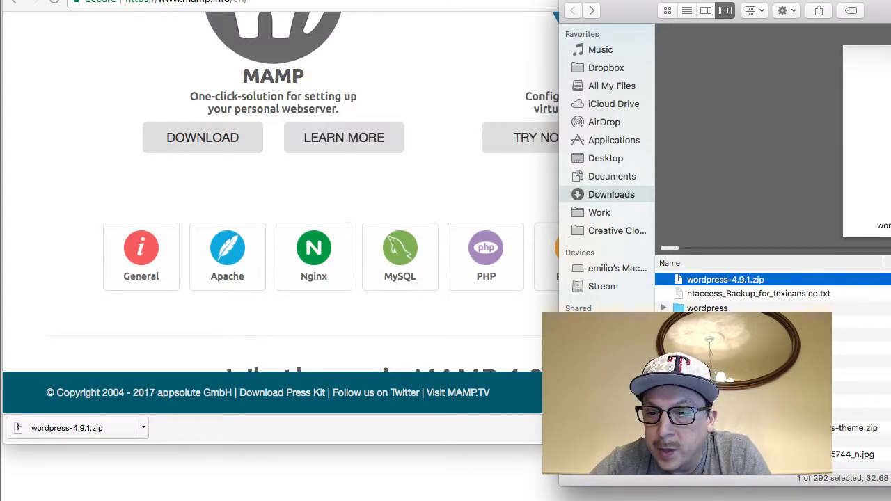
key("super+BackSpace")
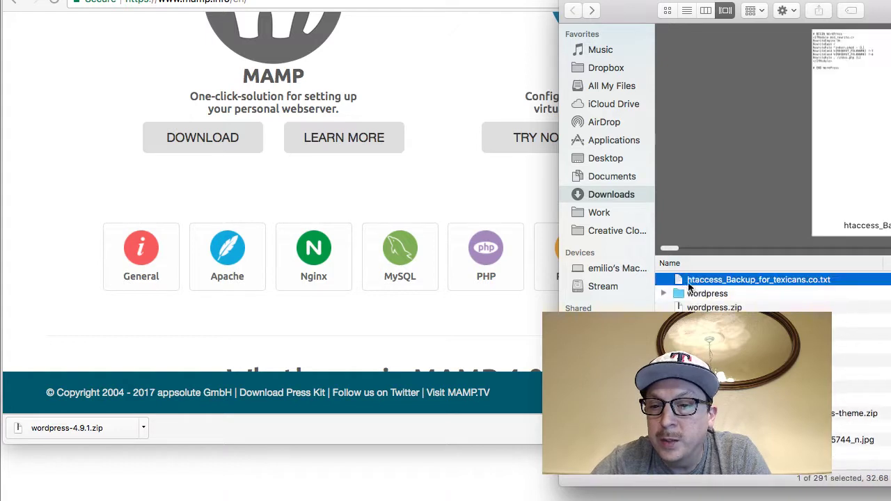
left_click(707, 307)
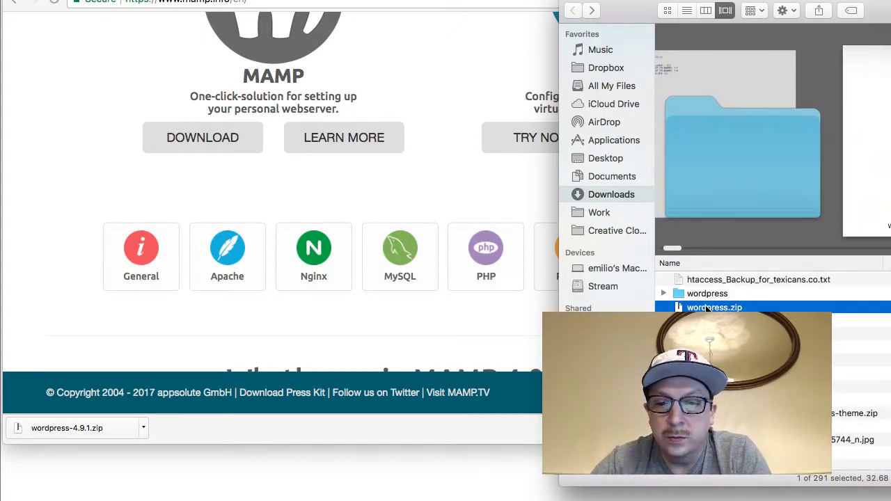
key("super+Tab")
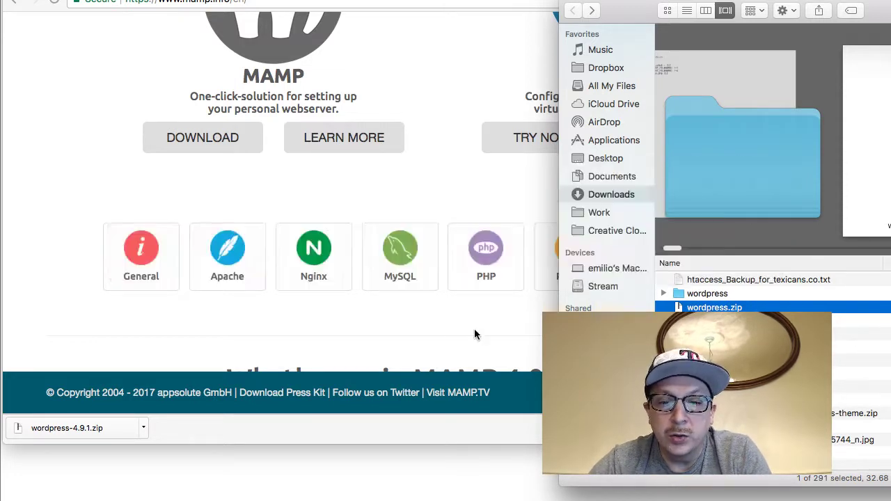
left_click(351, 484)
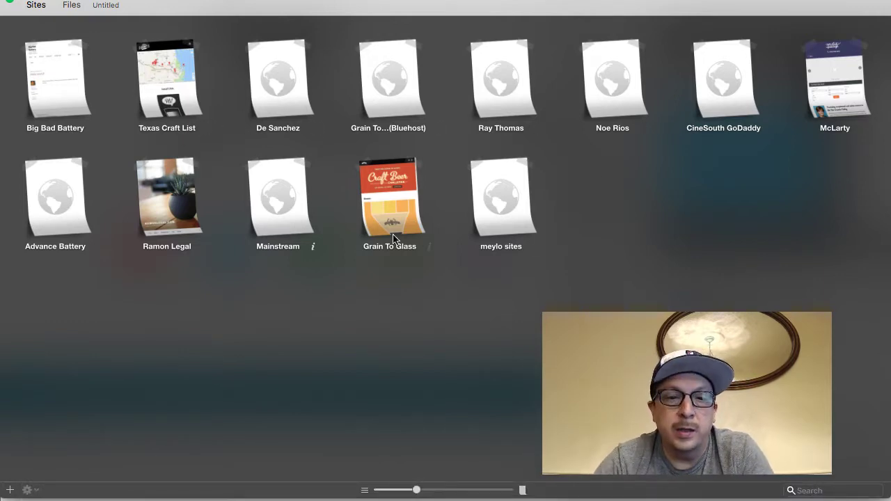
Open the meylo sites site without converting line endings, browse remote public_html, then return to Chrome
left_click(511, 191)
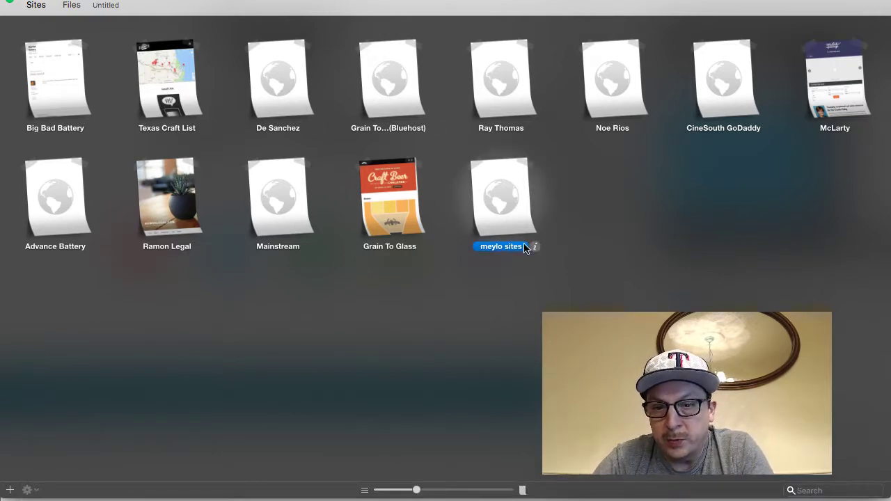
double_click(508, 199)
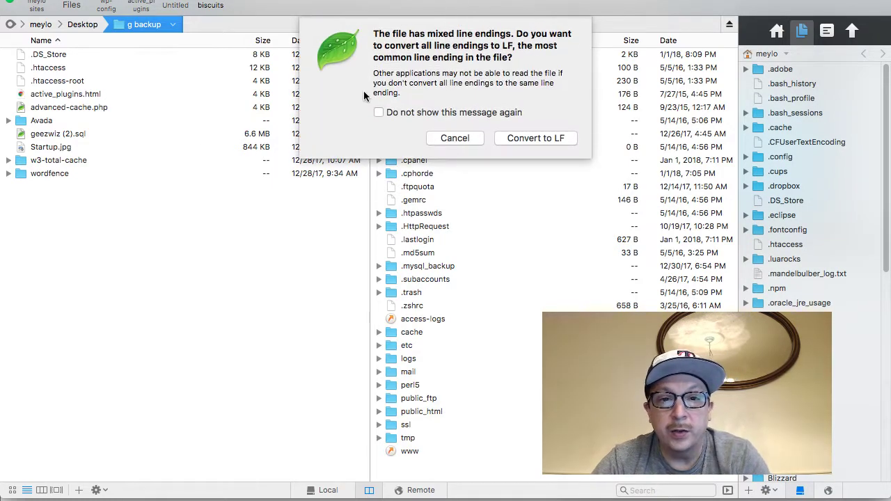
left_click(470, 137)
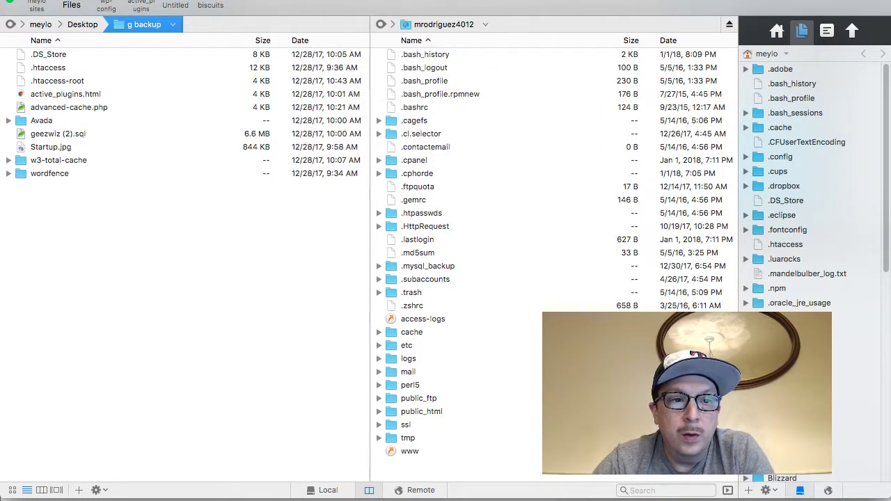
double_click(428, 412)
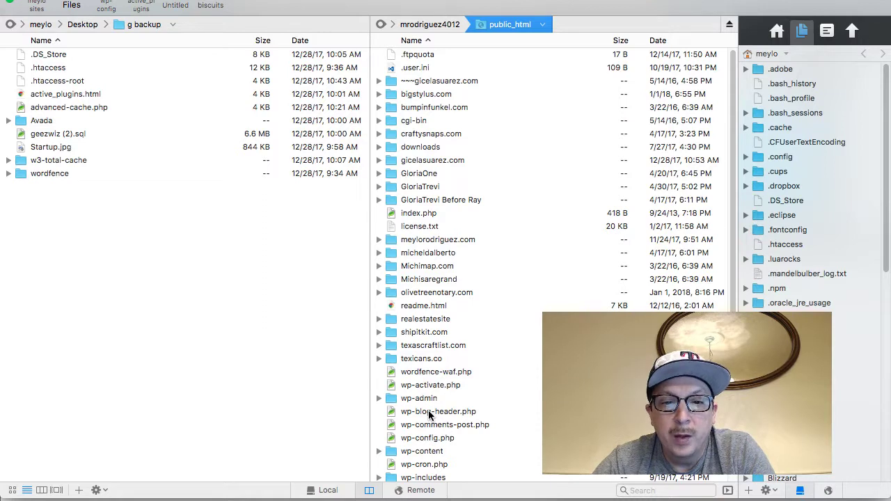
scroll(429, 415, "down", 5)
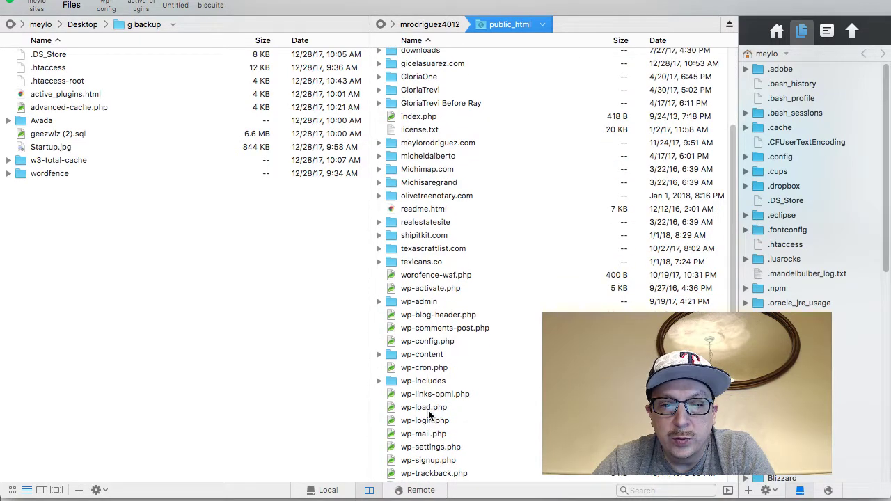
scroll(429, 415, "up", 5)
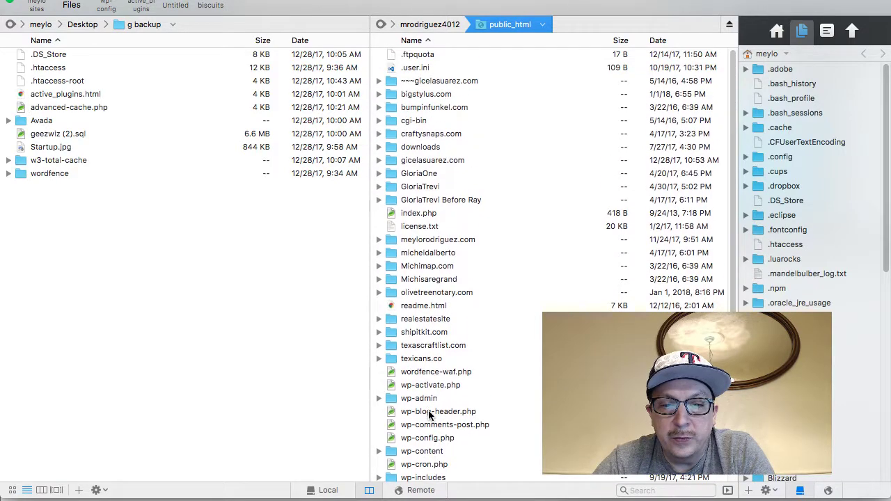
key("super+Tab")
key("super+Tab")
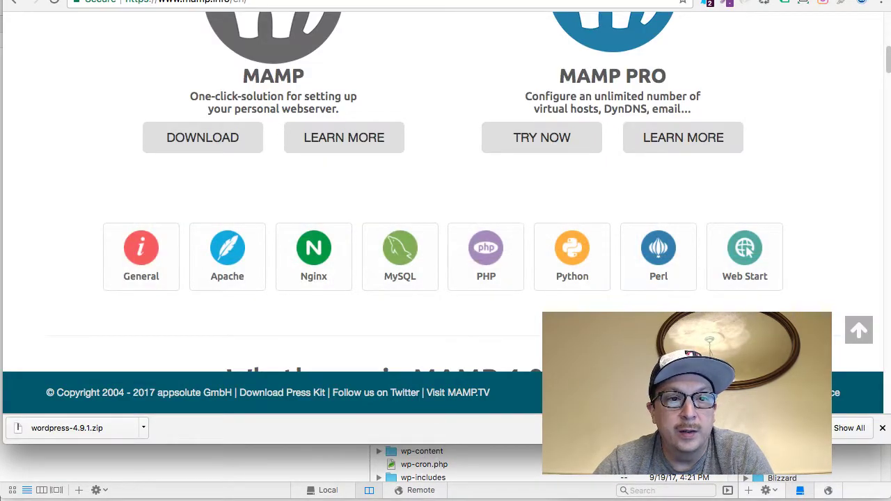
Paste zymopunch.com from the GoDaddy domain list into the address bar and load its parked page
key("ctrl+Tab")
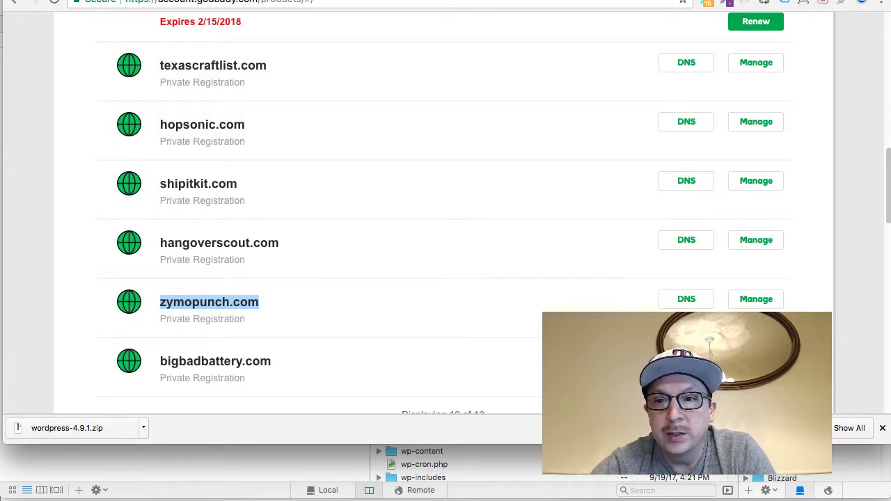
key("super+l")
type("zymopunch.com")
key("Return")
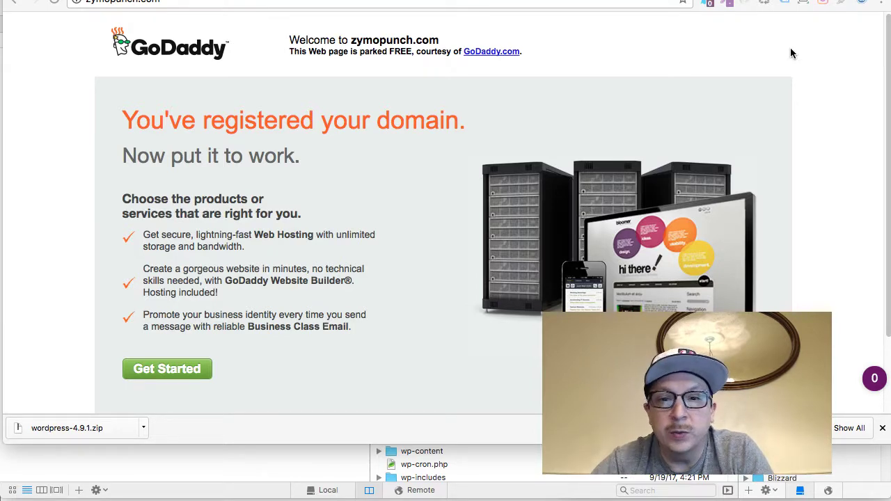
Return to Chrome and close the current tab to reach the GoDaddy account's registered domains list
key("super+Tab")
key("super+Tab")
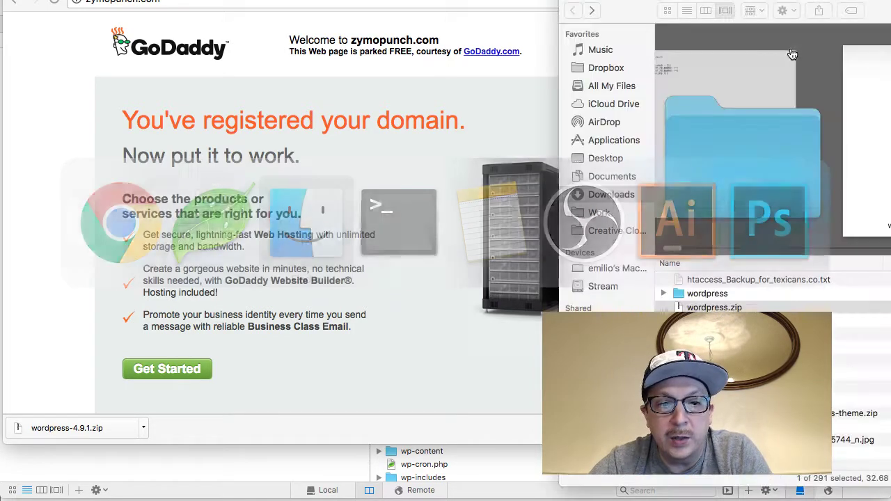
key("super+Tab")
key("super+Tab")
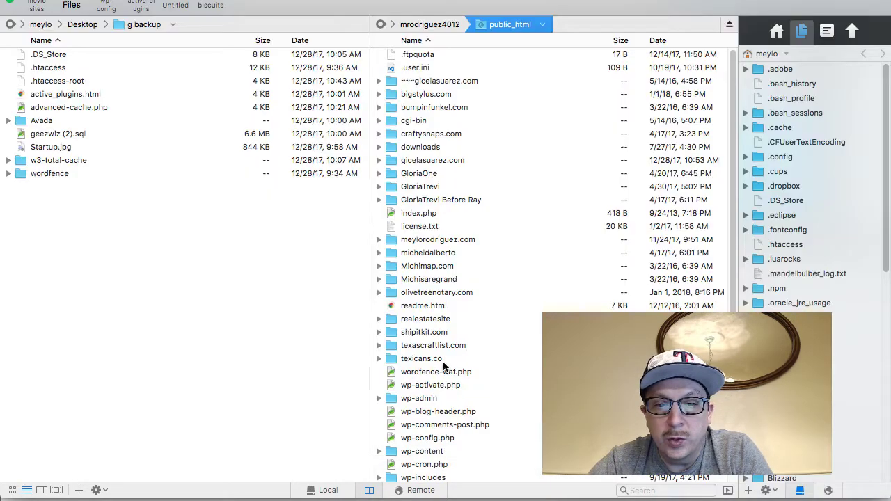
scroll(443, 360, "down", 5)
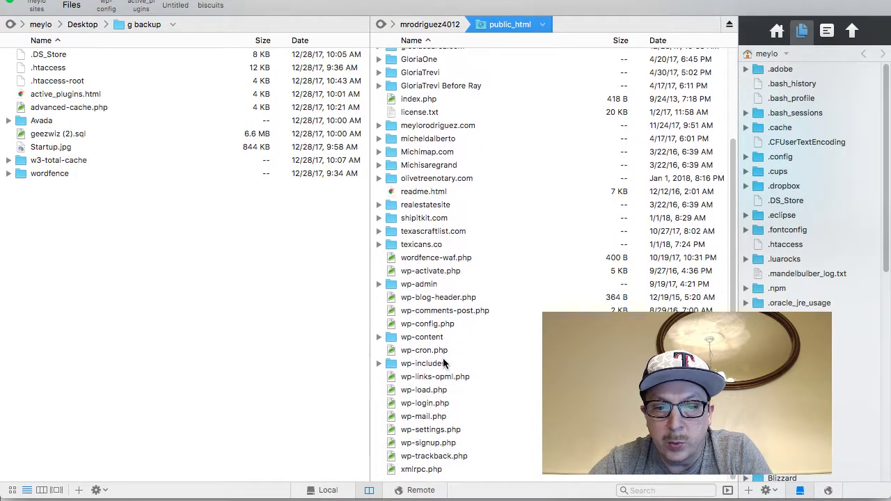
scroll(443, 361, "up", 5)
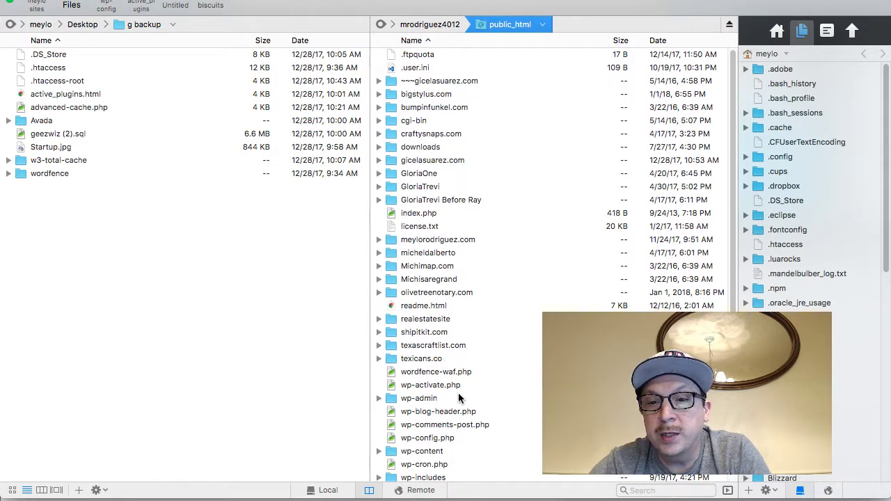
key("super+Tab")
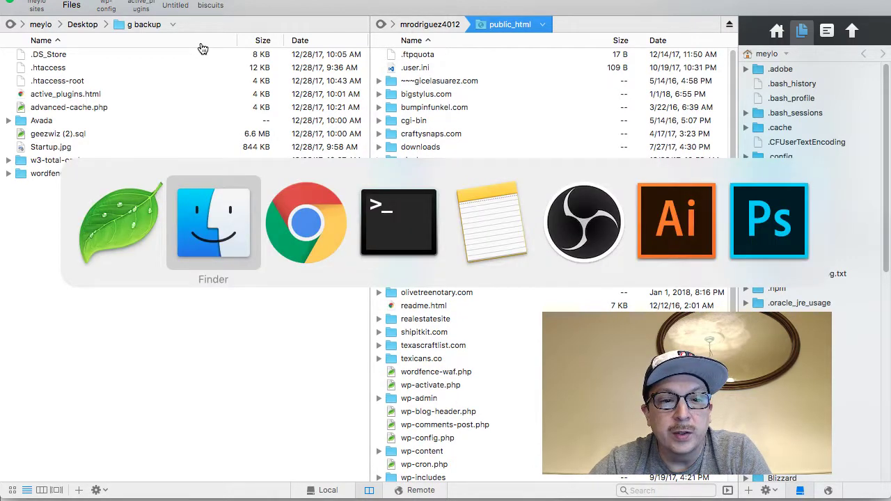
key("super+Tab")
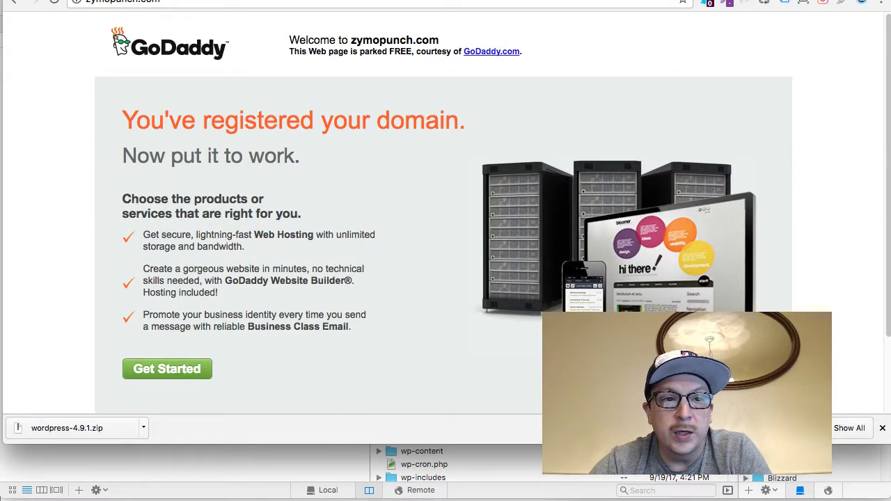
key("super+w")
scroll(259, 229, "up", 10)
Open the cPanel for the bigbadbattery.com hosting account from the Web Hosting list
scroll(274, 247, "down", 10)
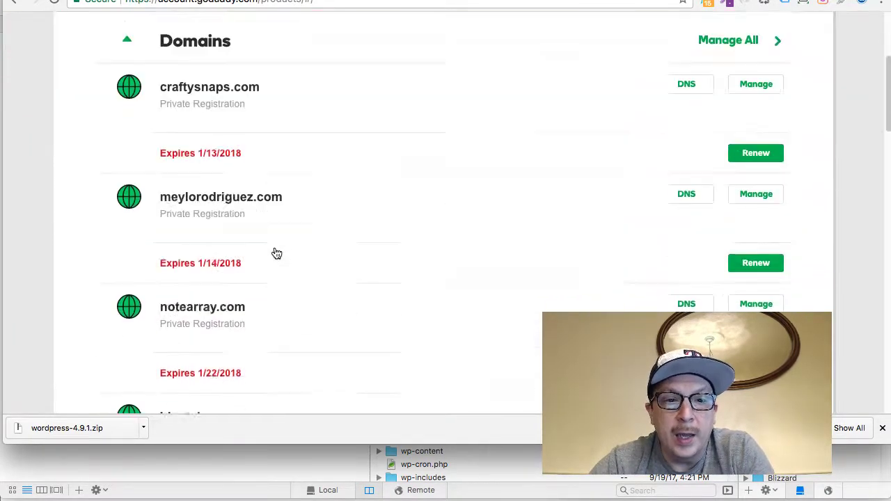
scroll(274, 250, "down", 3)
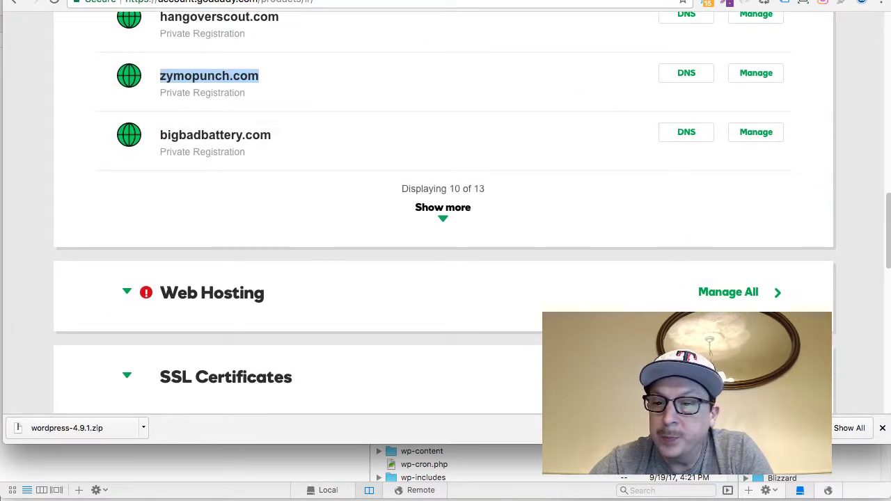
left_click(732, 295)
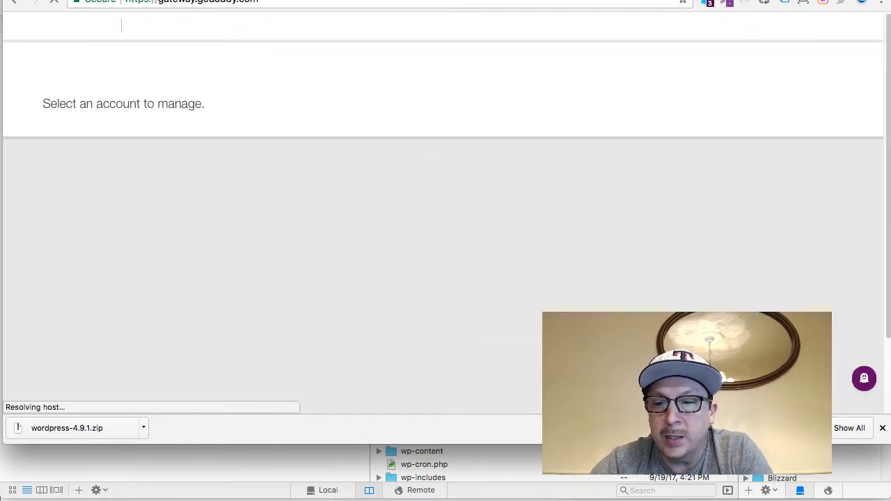
scroll(430, 218, "down", 3)
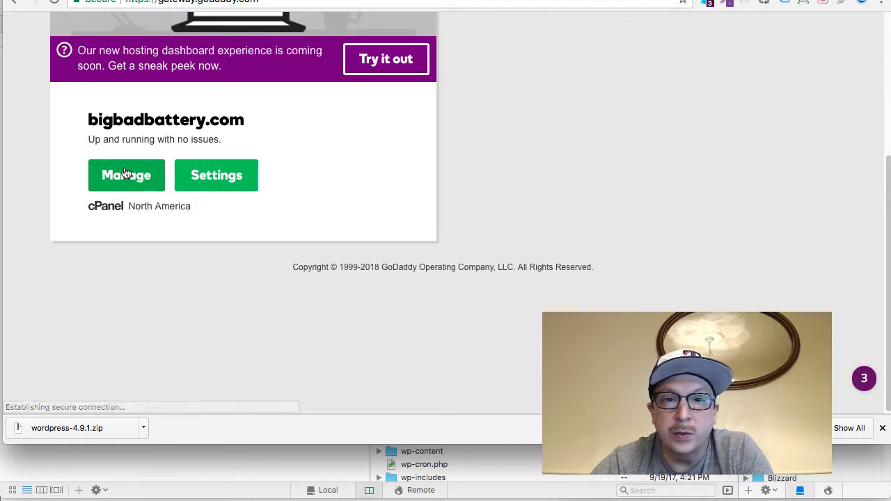
left_click(125, 174)
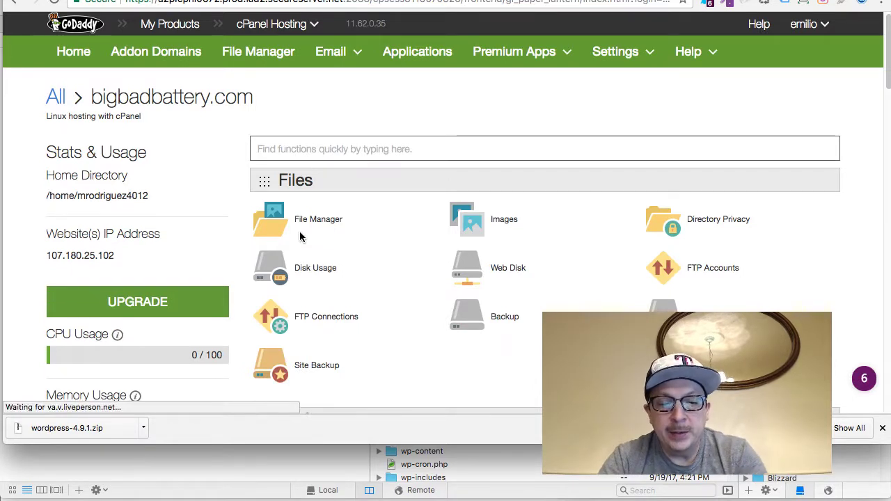
Find the Domains section in cPanel and open Addon Domains
key("super+f")
type("domians")
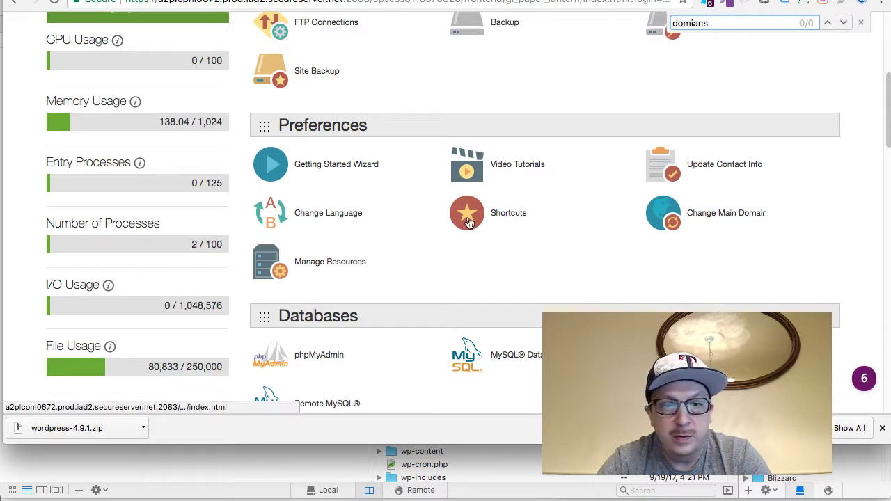
scroll(467, 217, "down", 10)
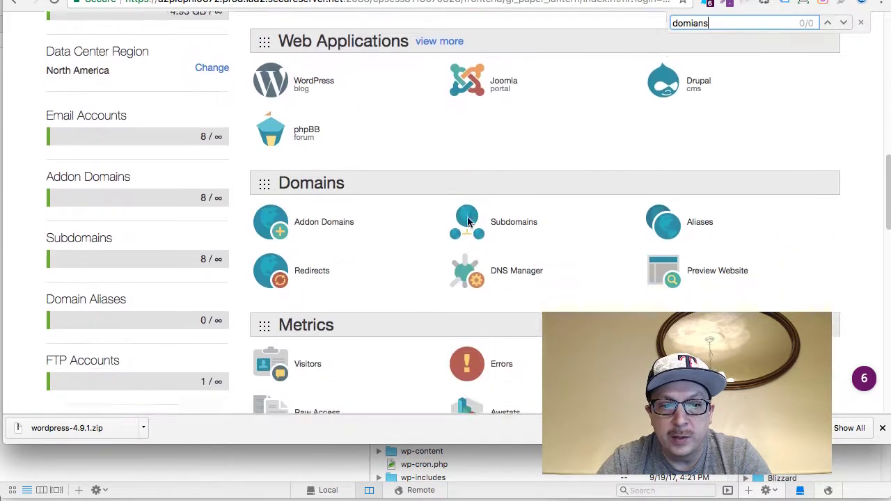
left_click(328, 104)
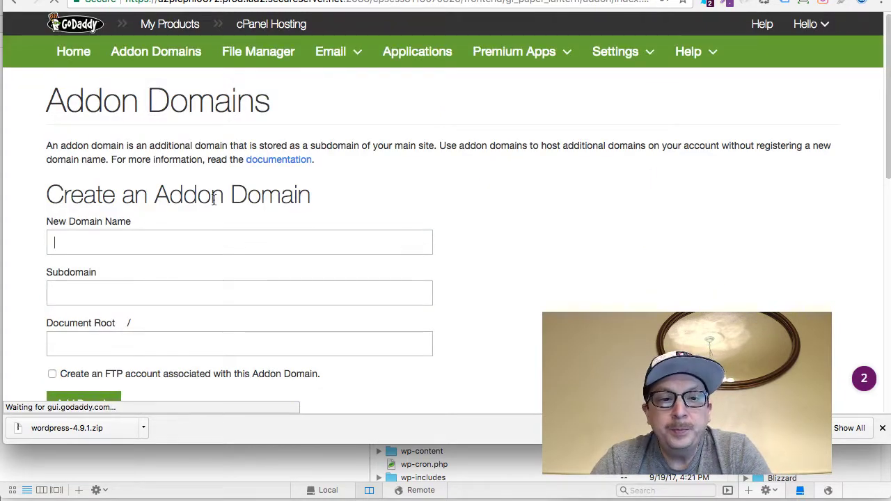
Enter zymopunch.com as the new addon domain, let subdomain and public_html/zymopunch.com auto-fill, and add it
type("z")
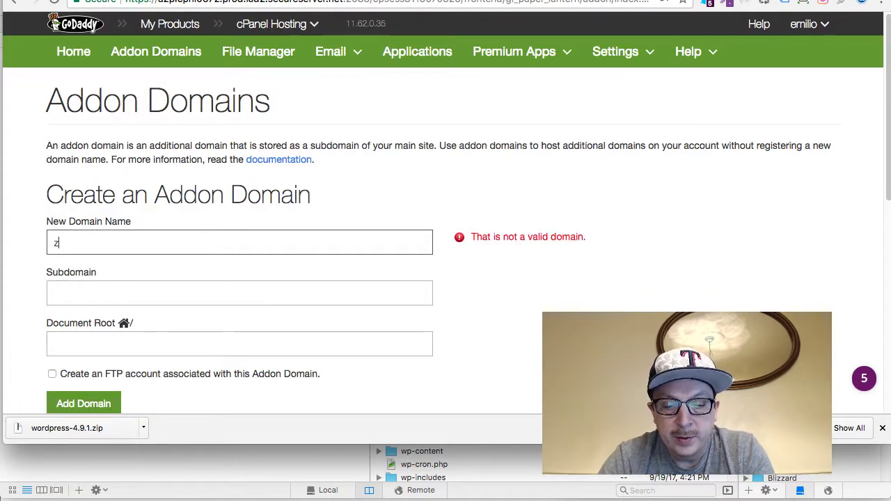
type("zymopunch.com")
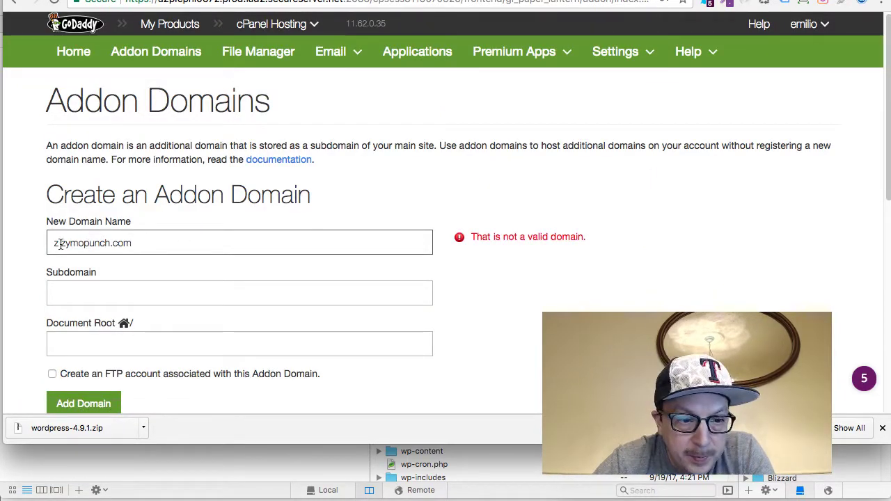
left_click_drag(62, 242, 41, 241)
key("BackSpace")
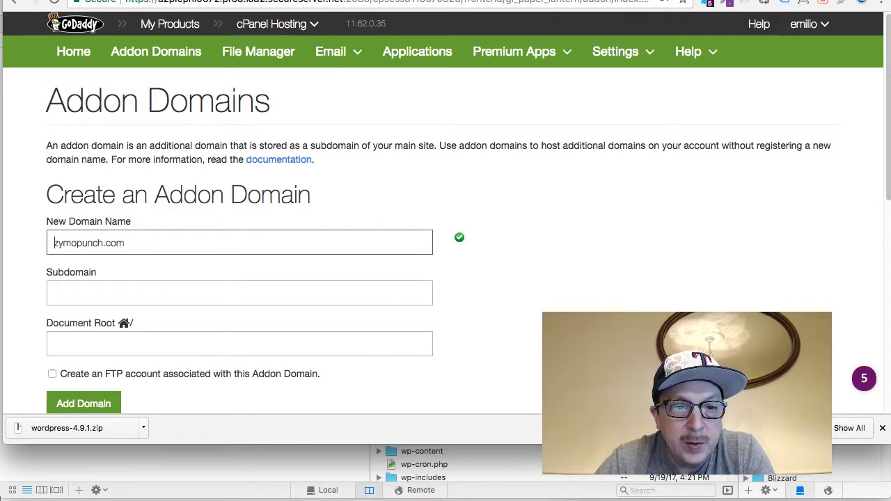
key("BackSpace")
key("BackSpace")
key("BackSpace")
key("BackSpace")
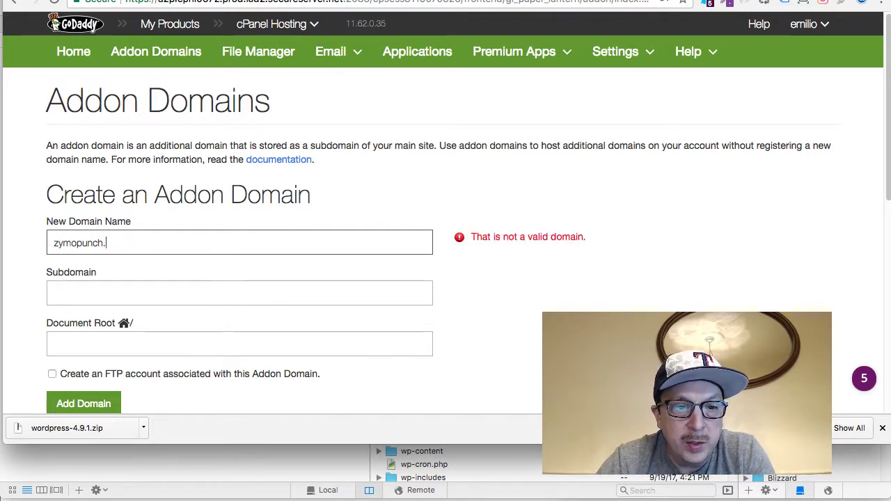
type(".com")
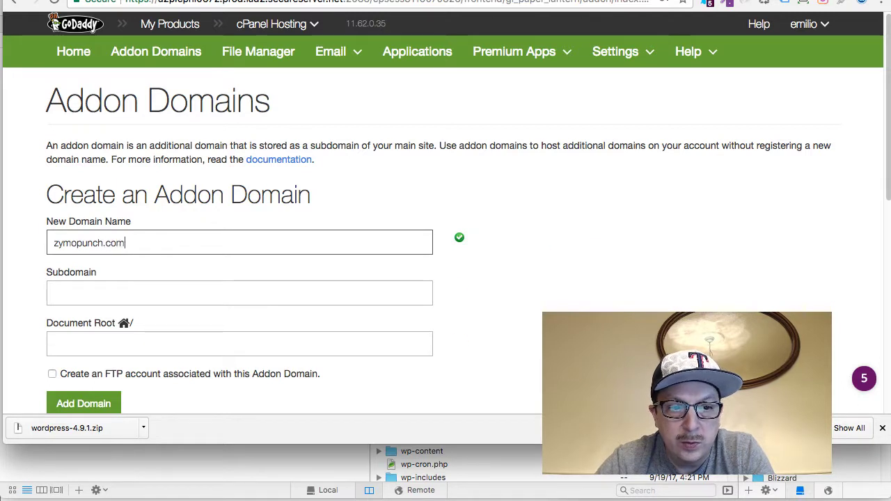
key("Tab")
scroll(223, 248, "down", 3)
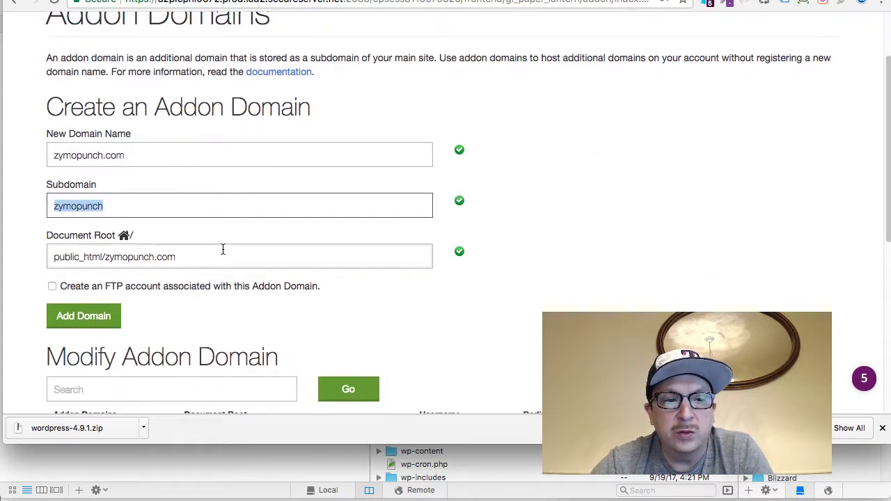
left_click(108, 316)
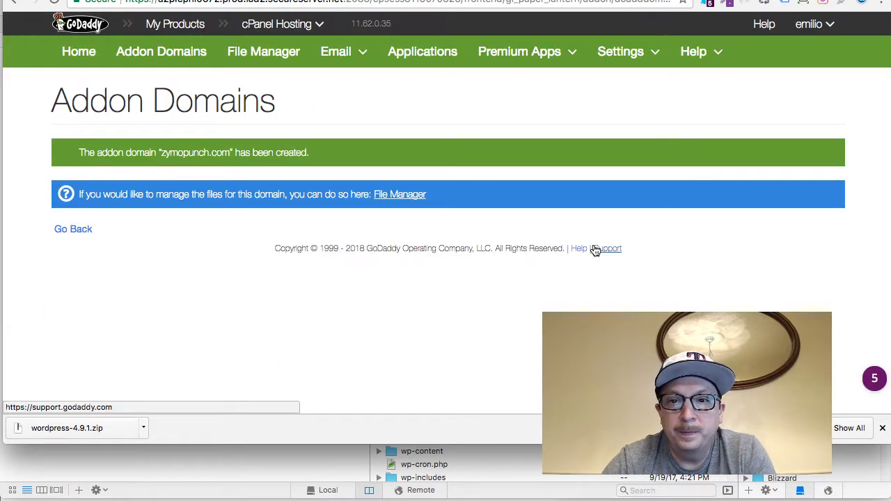
key("super+Tab")
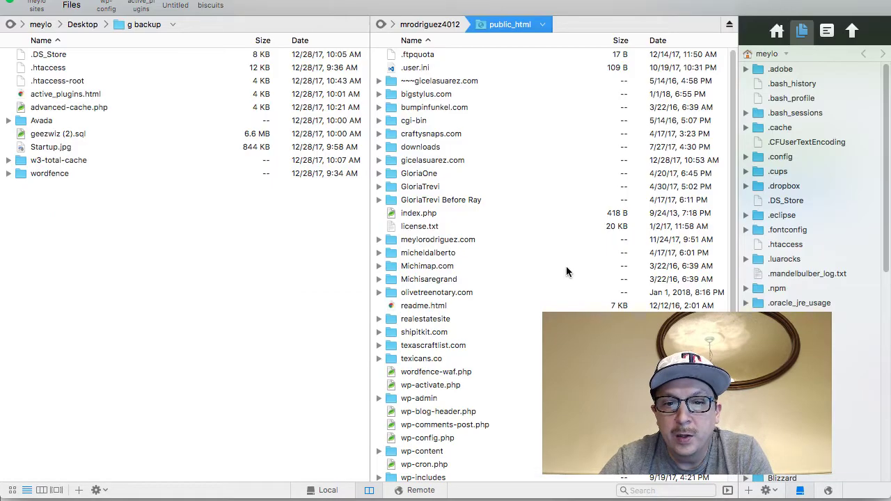
Open Coda's remote public_html/zymopunch.com folder, which holds only cgi-bin, then return to Chrome
right_click(566, 266)
key("Escape")
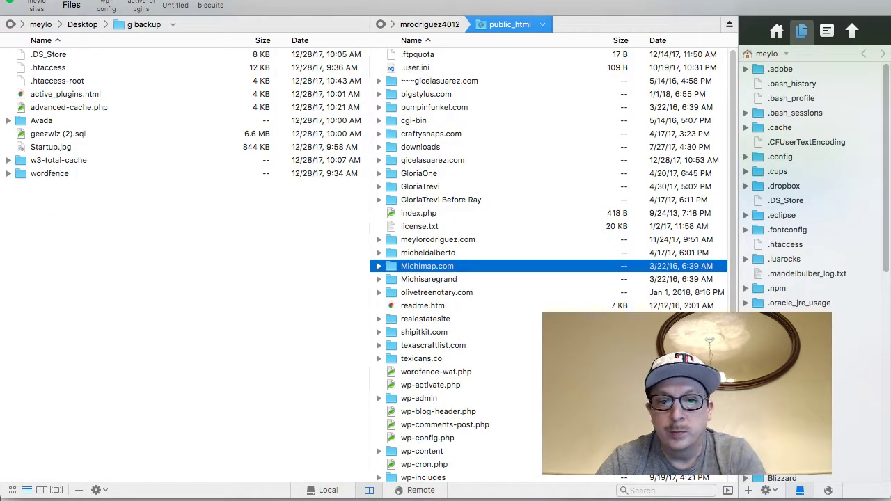
scroll(450, 480, "down", 5)
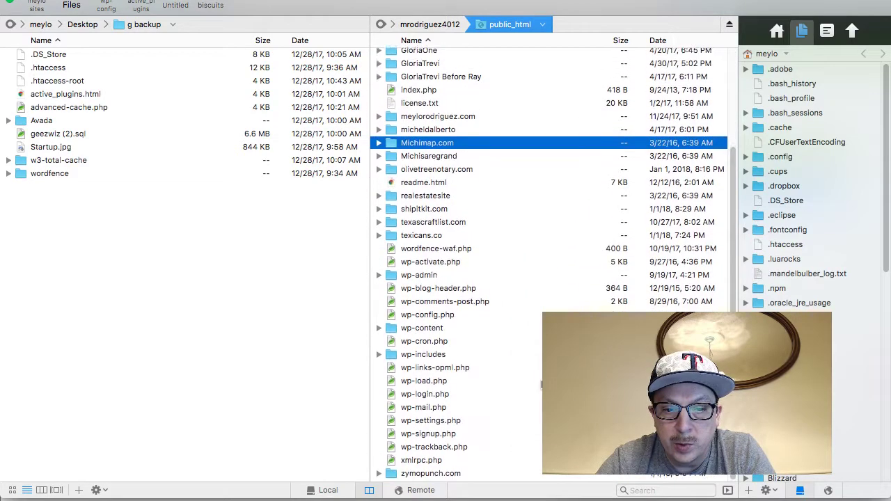
double_click(437, 475)
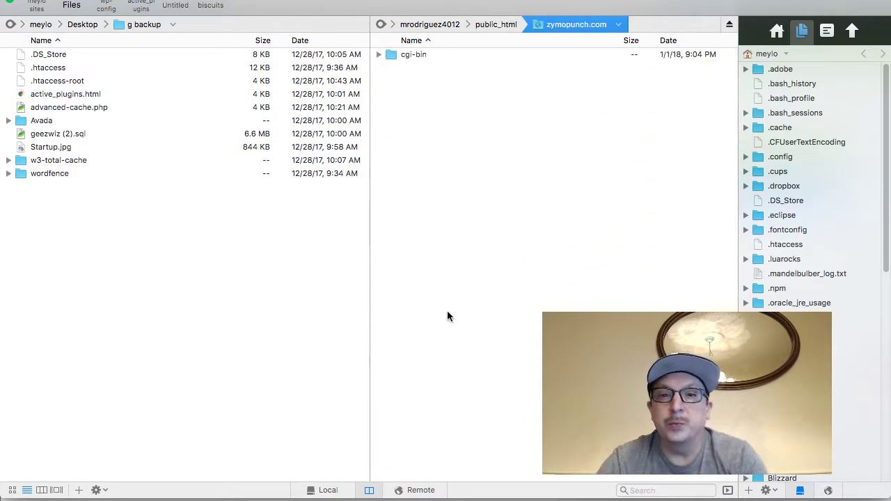
key("super+Tab")
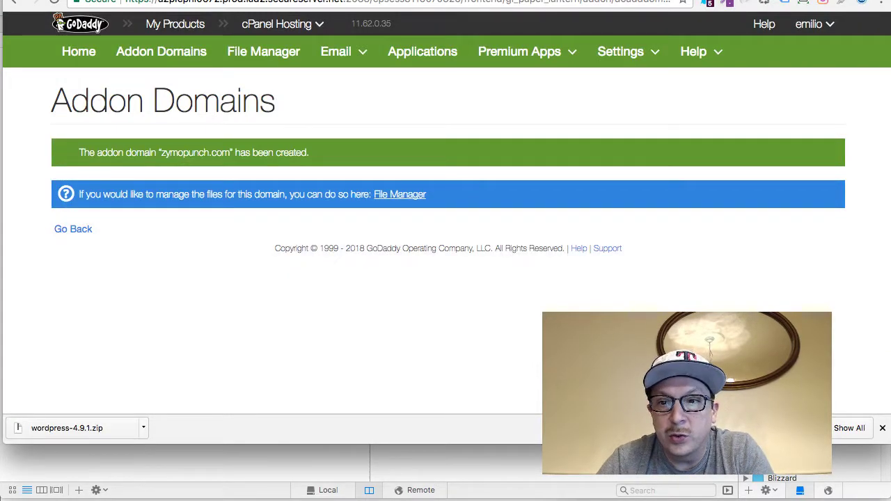
Reload the zymopunch.com page, close the downloads bar, and return to the browser
key("ctrl+Tab")
key("super+r")
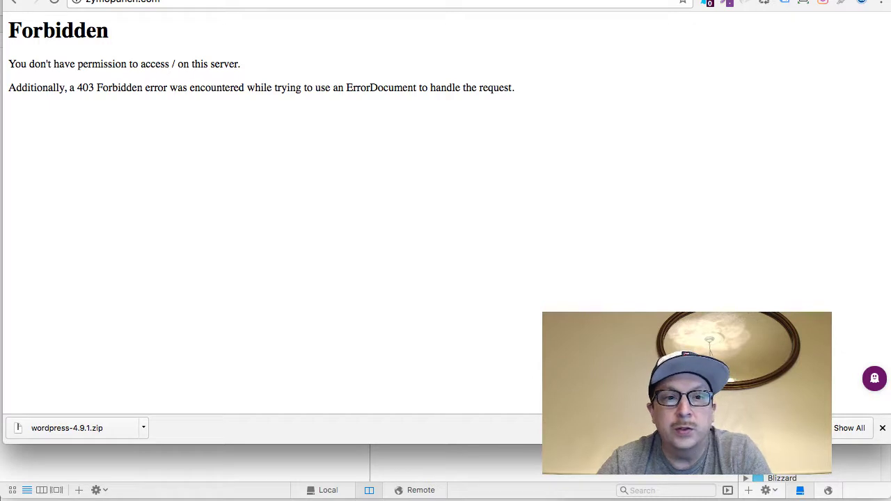
left_click(882, 427)
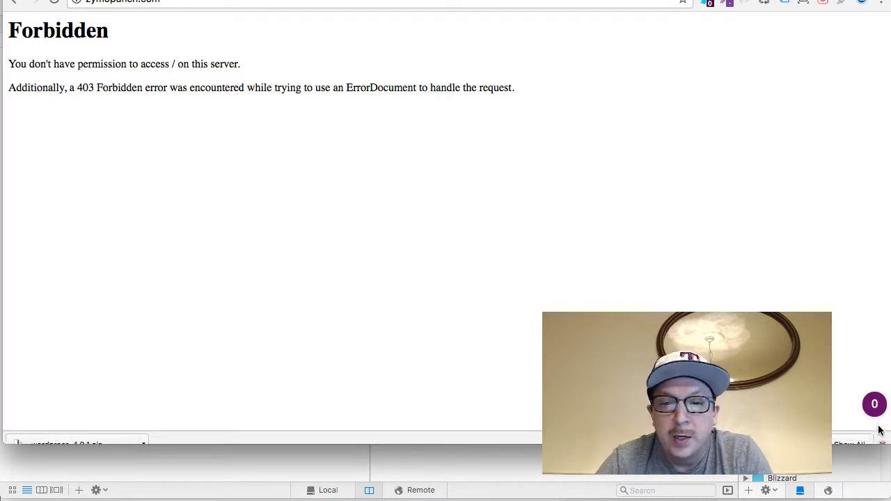
key("super+Tab")
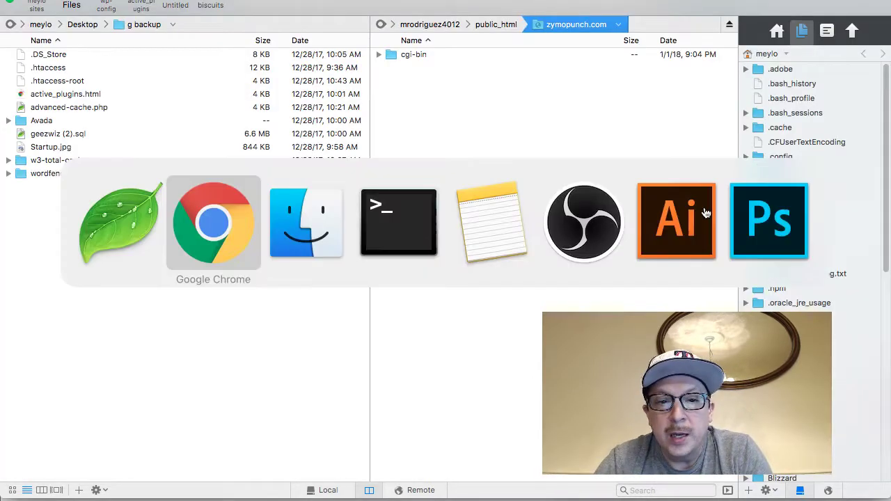
key("super+Tab")
key("super+Tab")
key("super+shift+Tab")
key("super+shift+Tab")
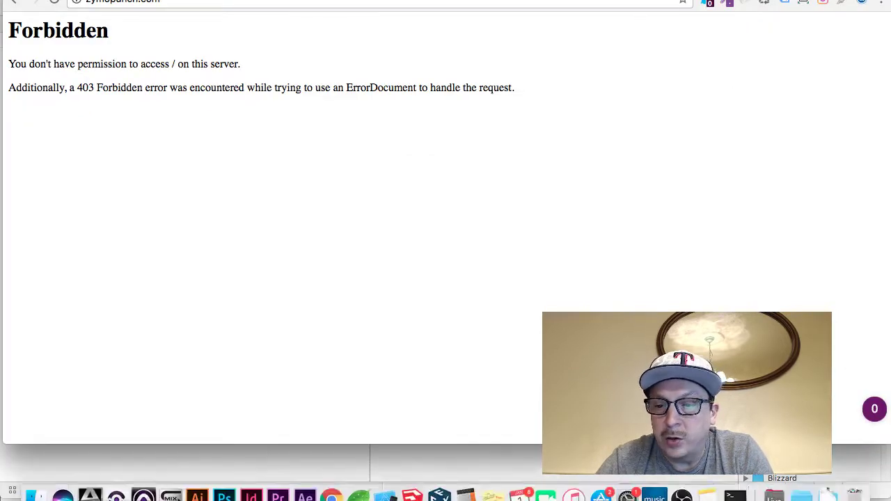
Unpack wordpress.zip from Downloads, delete the duplicate 'wordpress 2' folder, and open the extracted wordpress folder
left_click(828, 484)
left_click(868, 69)
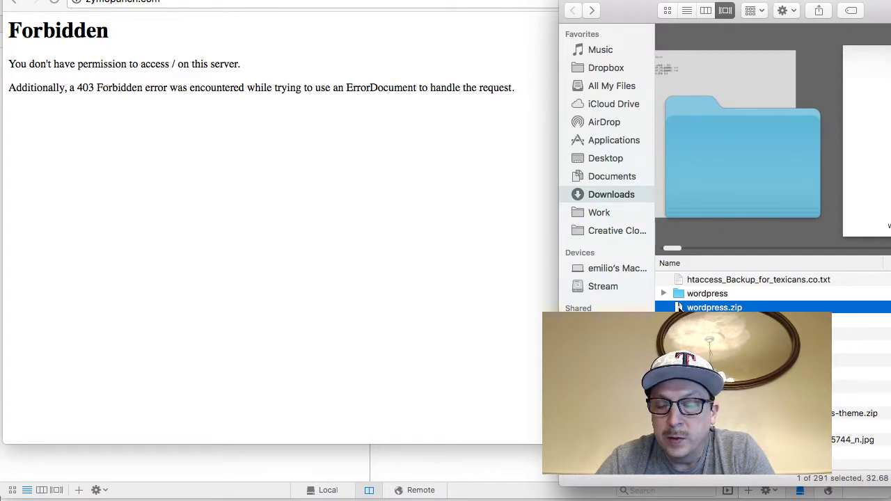
double_click(710, 308)
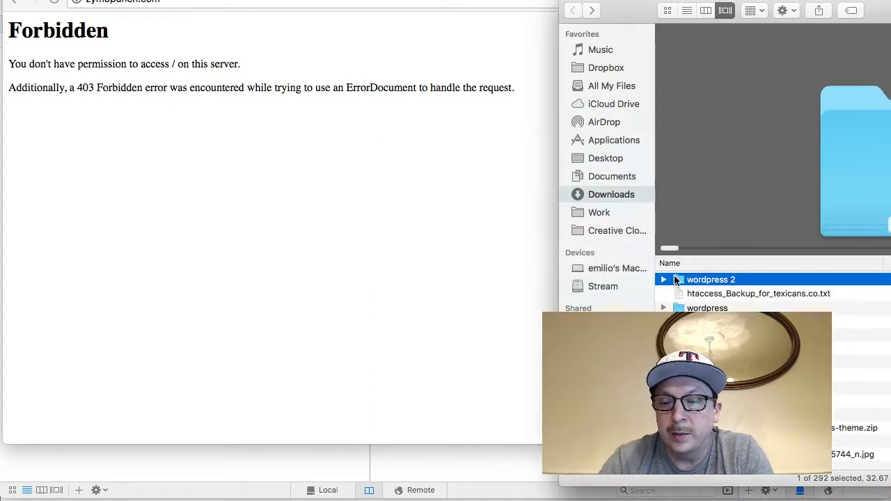
key("super+BackSpace")
double_click(674, 290)
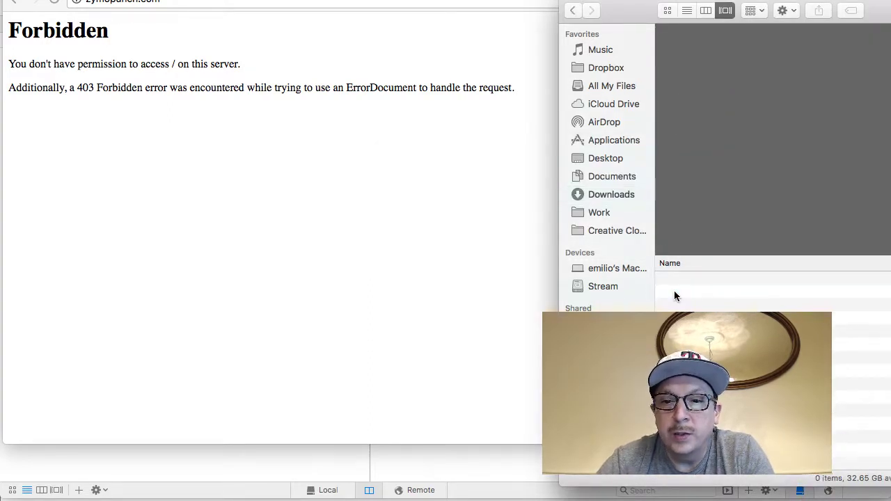
Inspect the wp-admin, wp-includes and wp-content folders in Finder, then move the window aside
left_click_drag(642, 5, 321, 5)
scroll(352, 325, "down", 3)
scroll(353, 324, "up", 3)
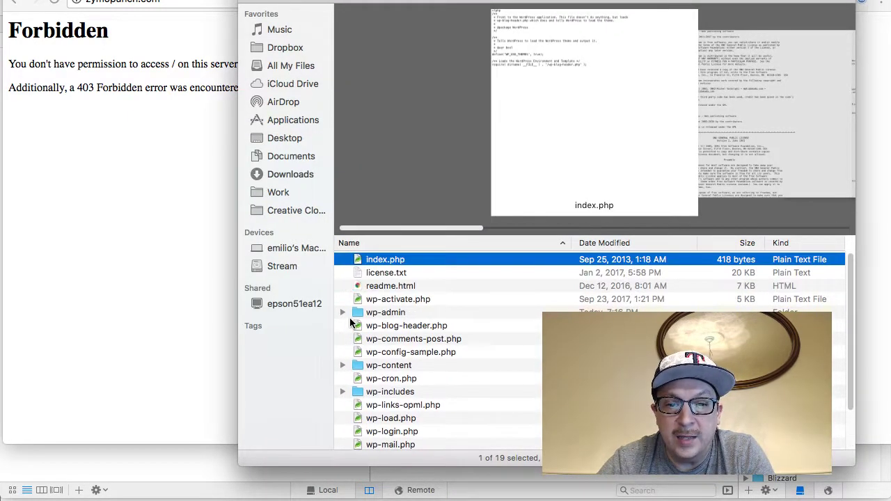
left_click(343, 313)
left_click(342, 313)
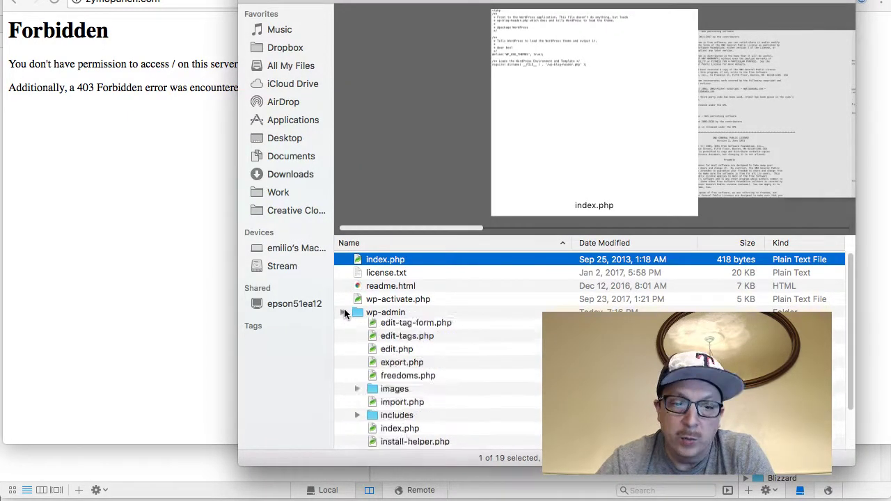
left_click(342, 392)
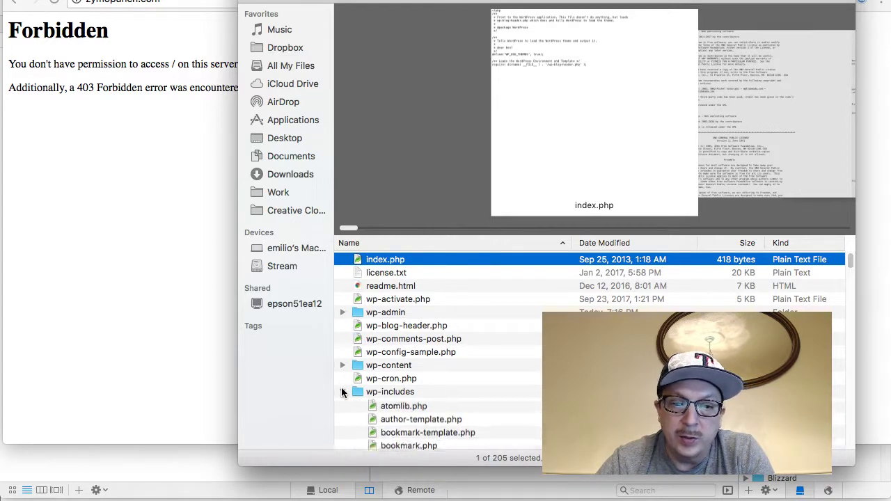
left_click(343, 392)
left_click(343, 365)
left_click(343, 365)
left_click_drag(316, 2, 554, 2)
key("super+Tab")
key("super+Tab")
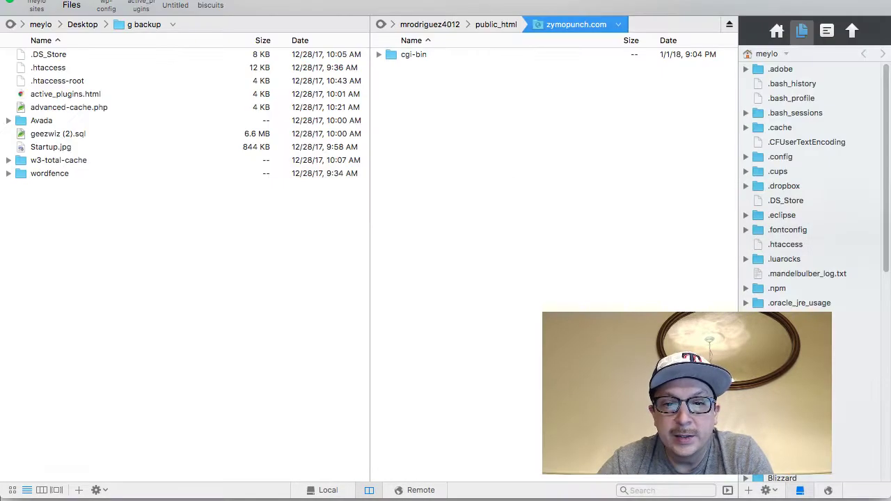
key("super+Tab")
key("super+a")
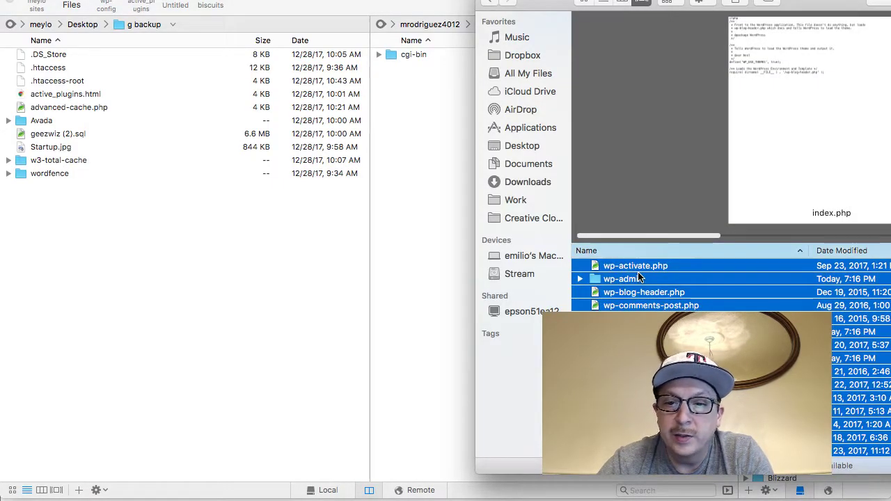
left_click_drag(640, 279, 613, 247)
key("super+Tab")
key("super+Tab")
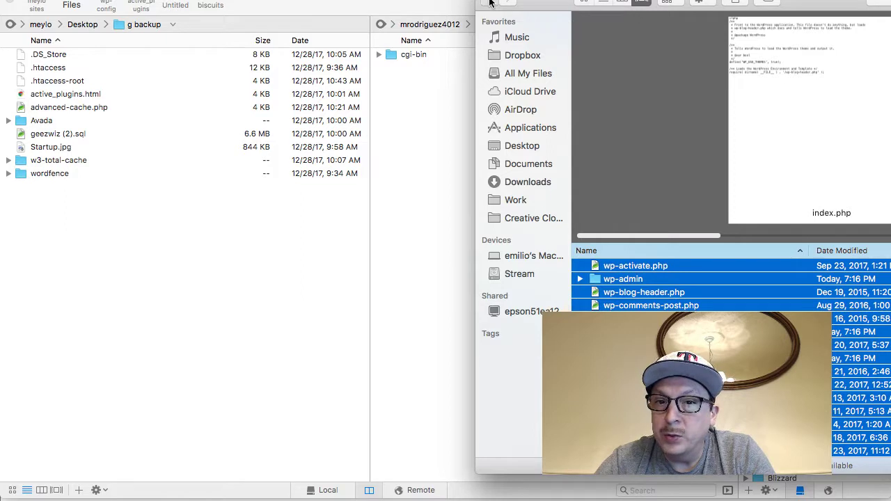
Upload wordpress.zip from Downloads into the remote zymopunch.com folder and make Coda's window shorter
left_click(527, 182)
left_click_drag(624, 296, 407, 141)
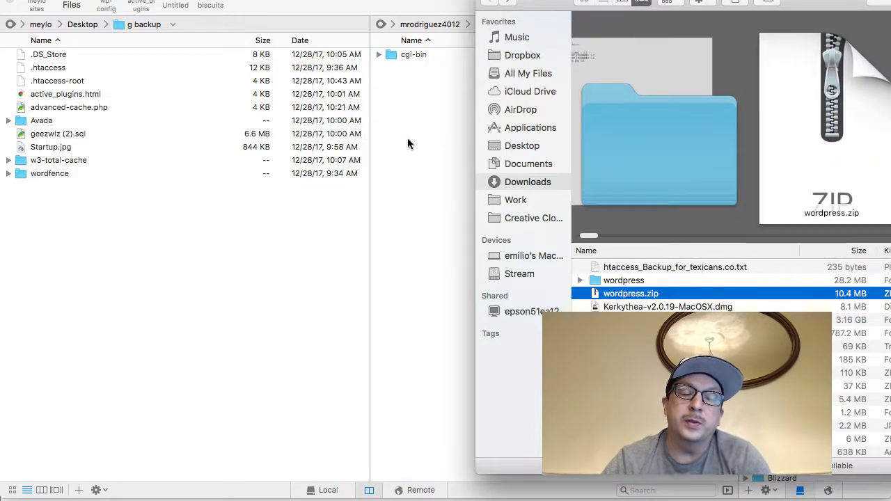
left_click(408, 143)
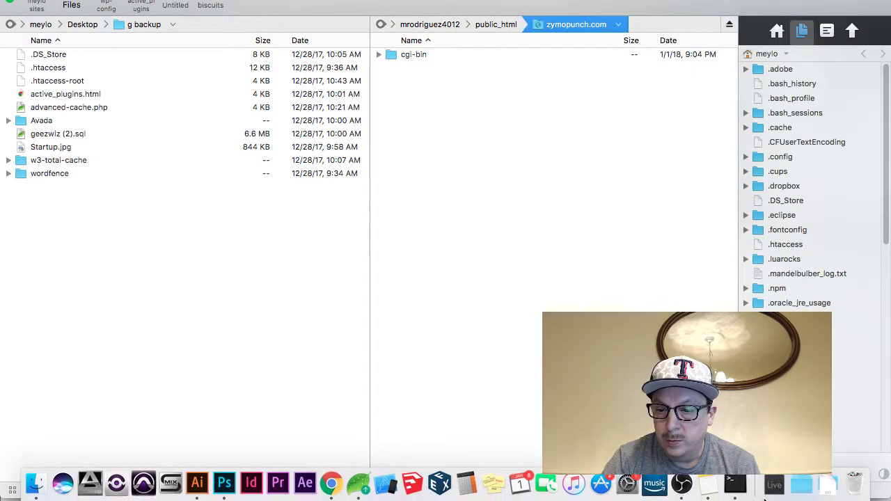
left_click(772, 492)
left_click(772, 492)
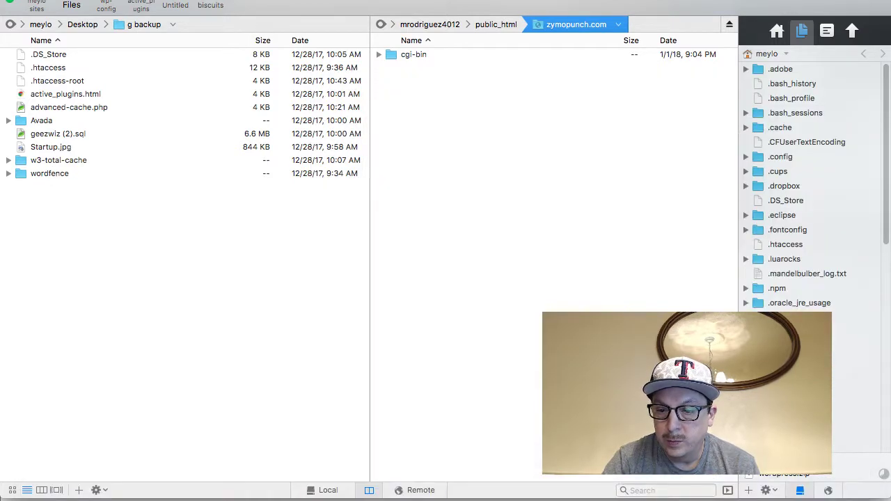
left_click_drag(836, 496, 835, 436)
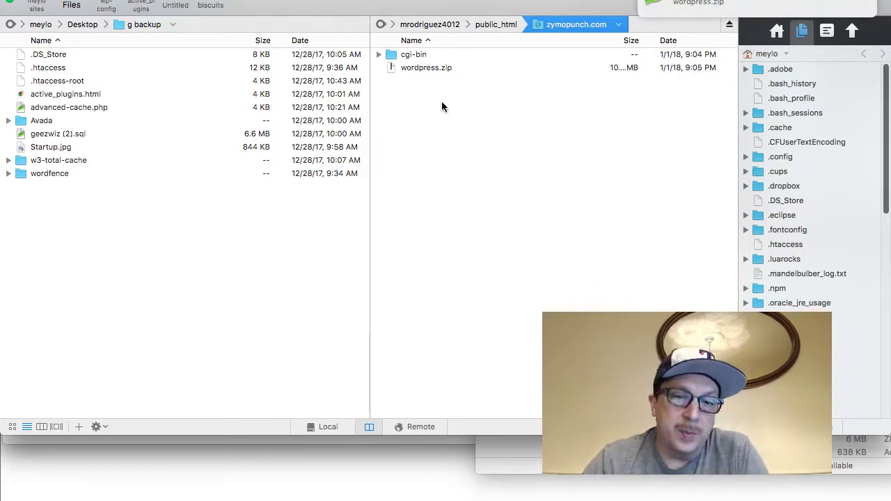
right_click(423, 67)
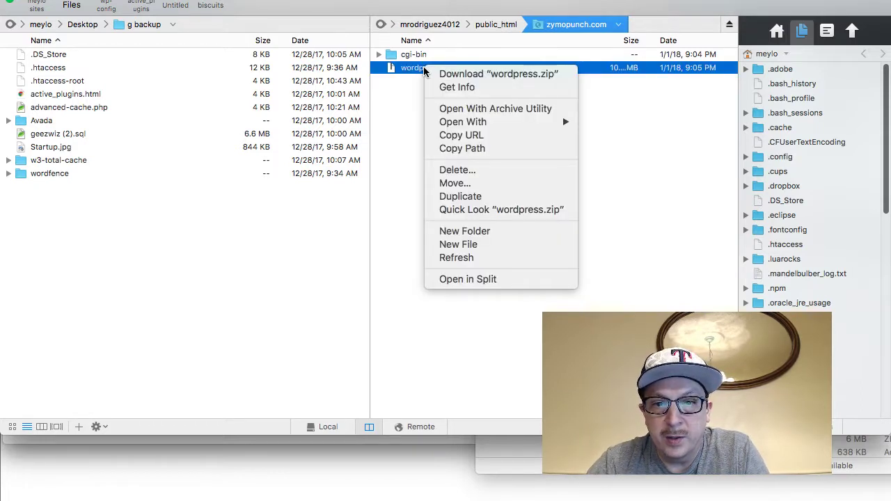
mouse_move(472, 127)
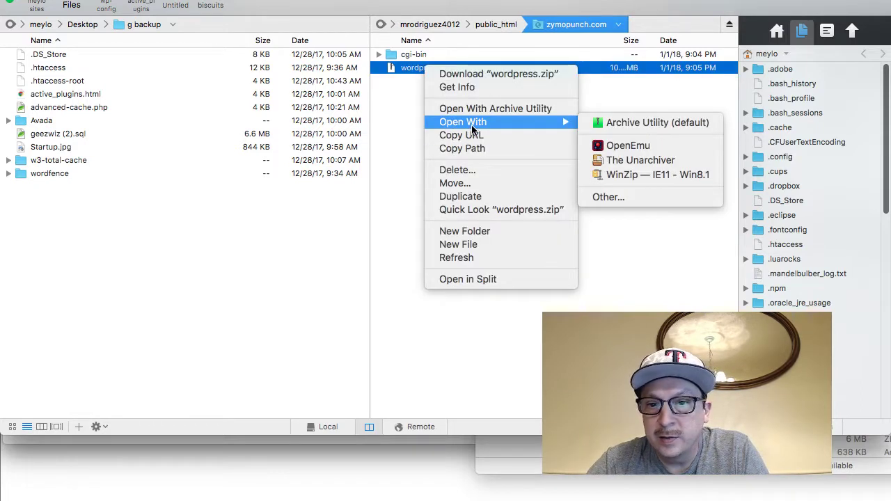
left_click(616, 128)
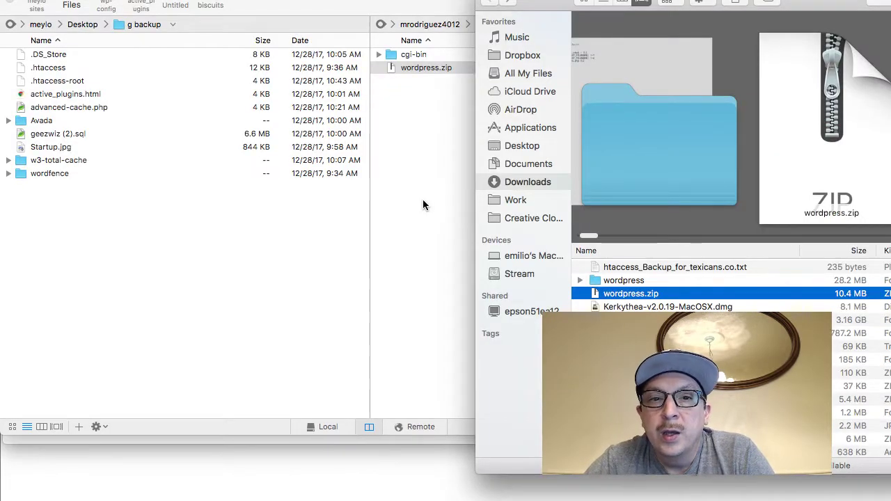
Log in to the hosting server over SSH by rerunning the earlier ssh command
key("super+Tab")
key("super+Tab")
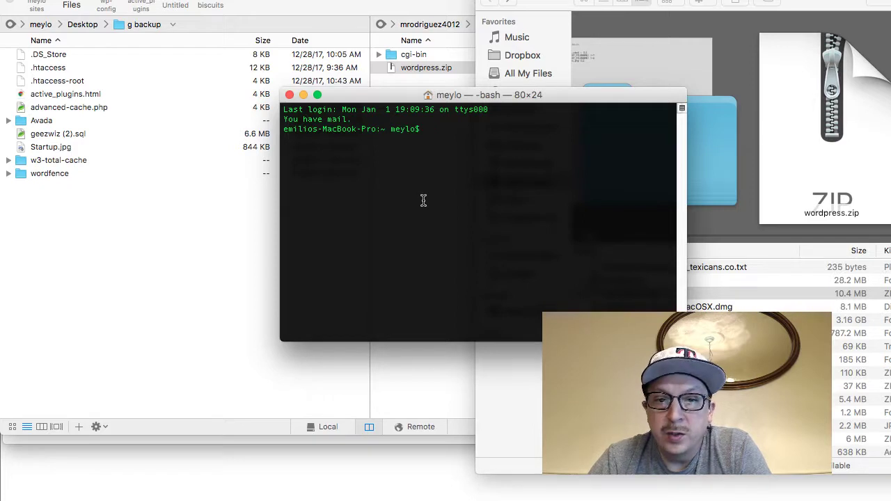
key("super+v")
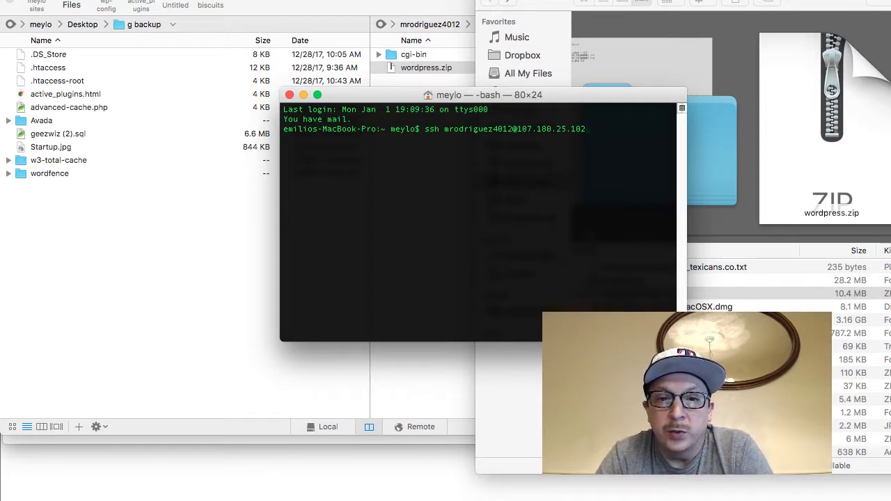
triple_click(476, 136)
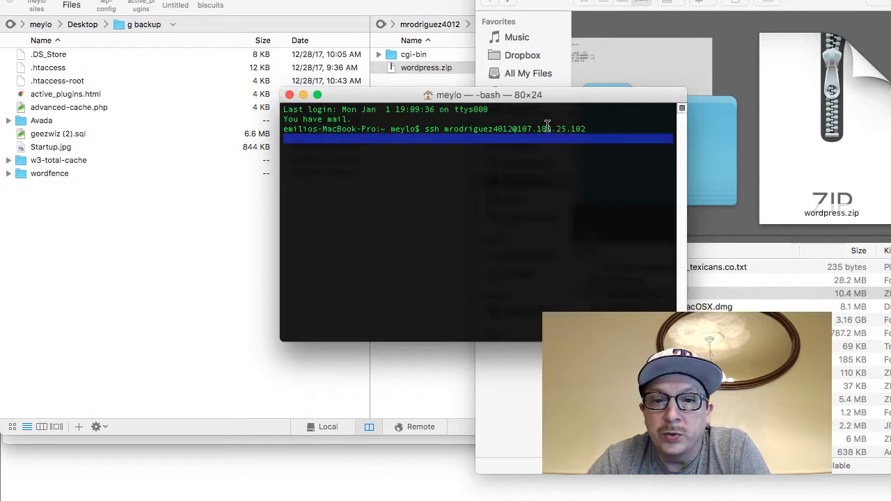
left_click(599, 126)
key("Return")
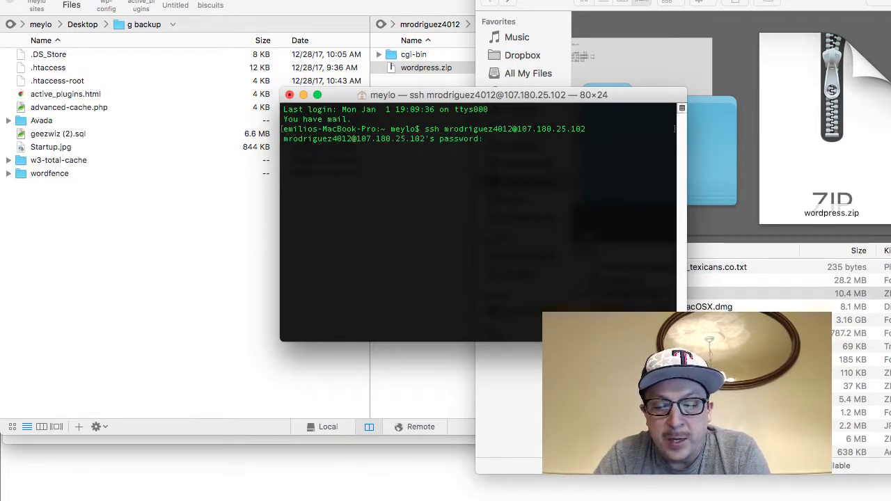
key("Return")
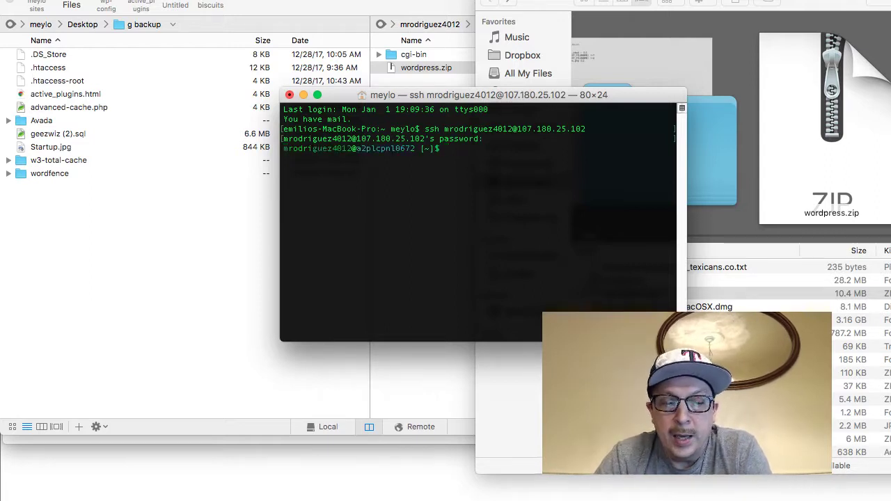
Move into public_html/zymopunch.com, check it with pwd and ls -l, and run unzip wordpress.zip
type("cd public_html/")
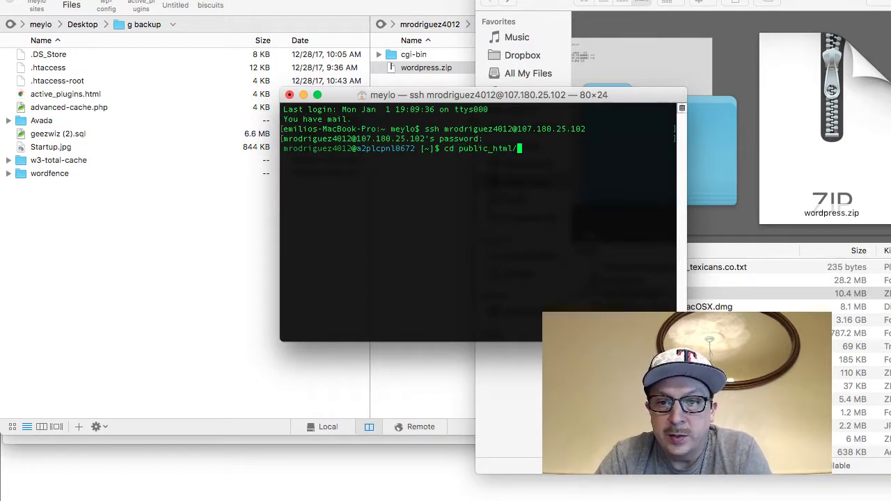
type("zymopunch.com")
key("Return")
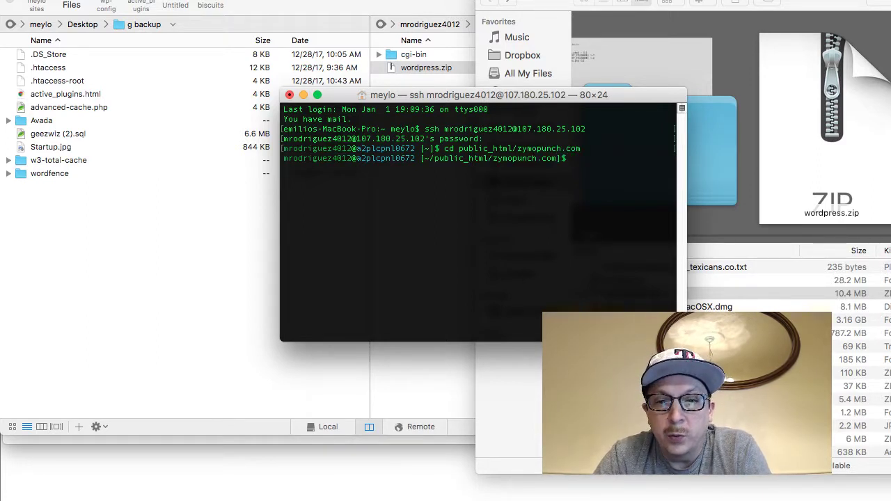
type("pwd")
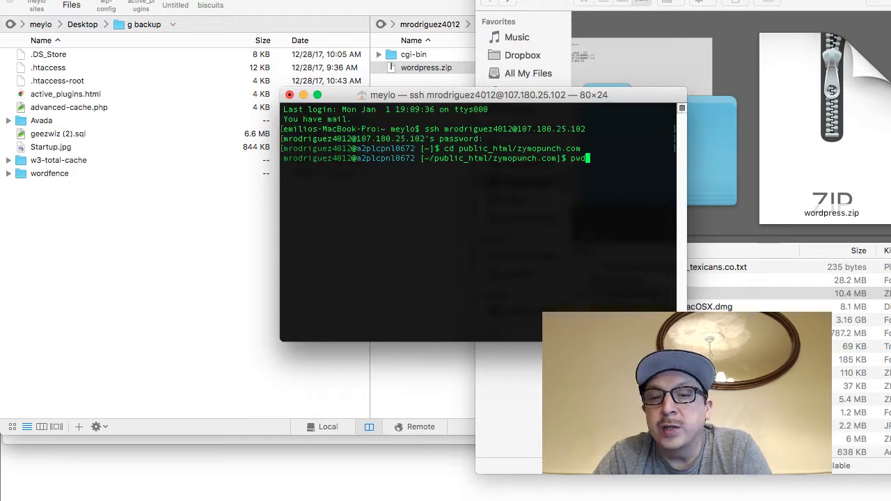
key("Return")
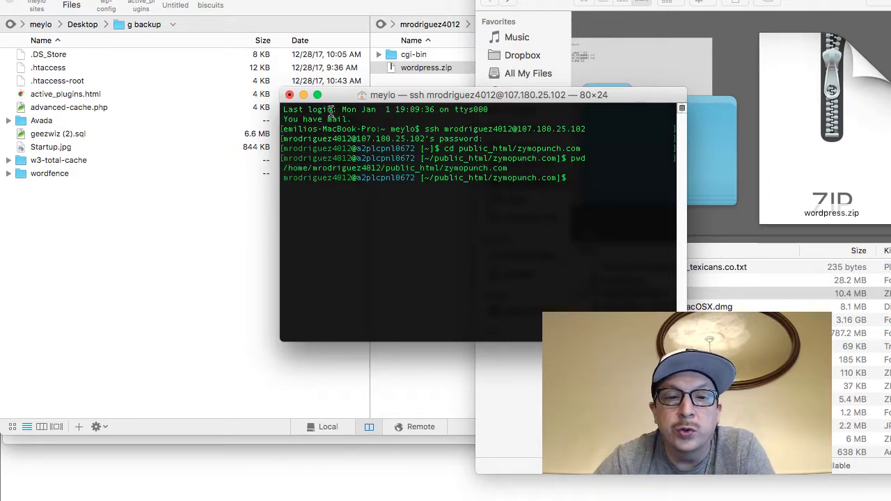
left_click_drag(284, 168, 513, 170)
left_click(524, 174)
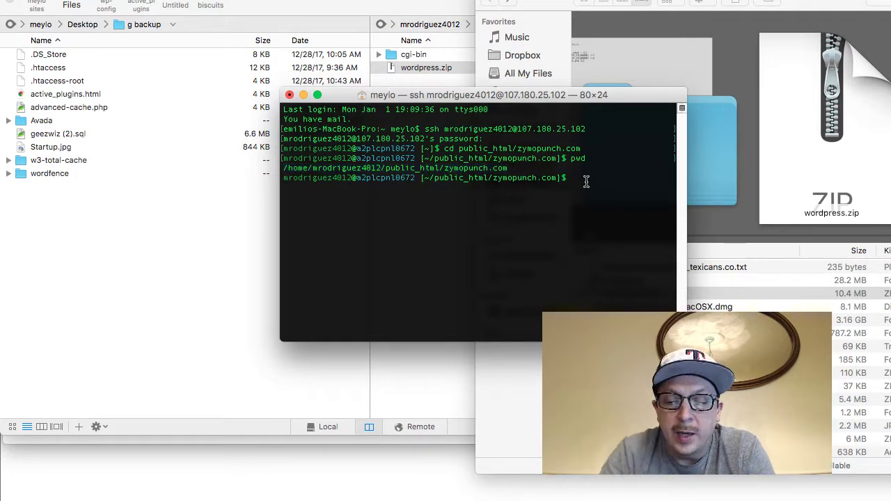
type("ls -l")
key("Return")
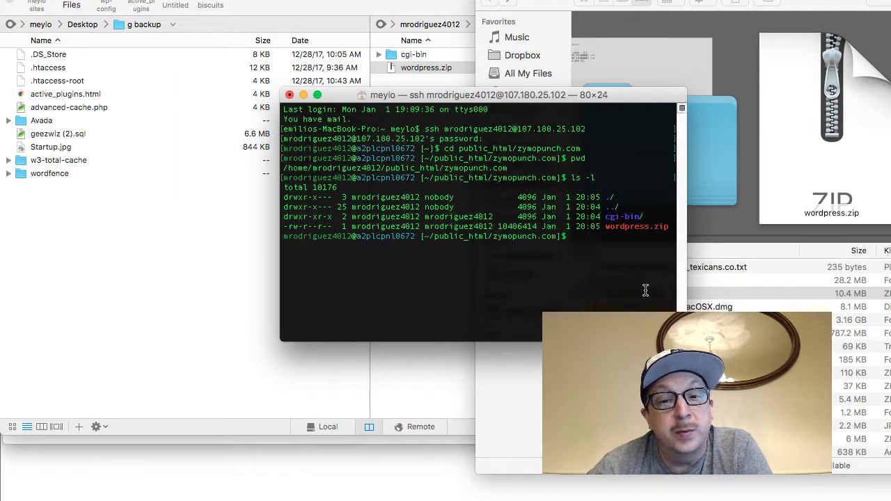
type("unzip wo")
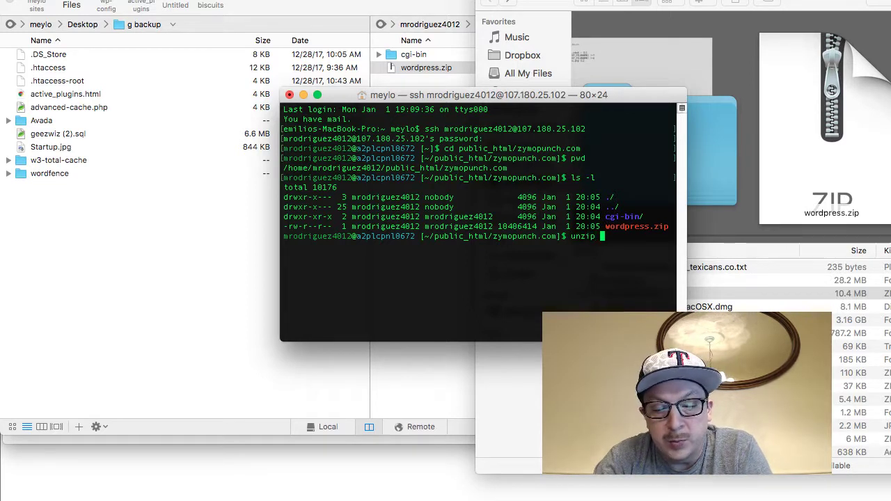
type("rdpress.zip")
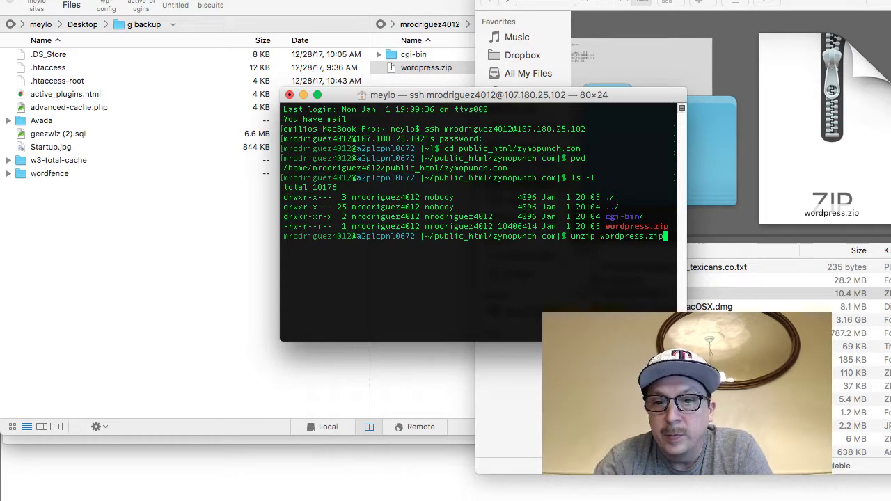
key("Return")
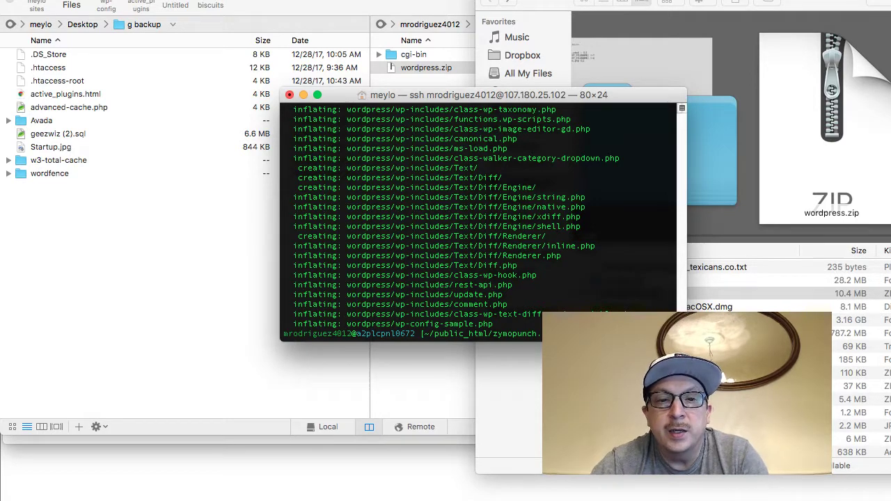
Refresh the server list and move everything in the extracted wordpress folder up into zymopunch.com
right_click(422, 391)
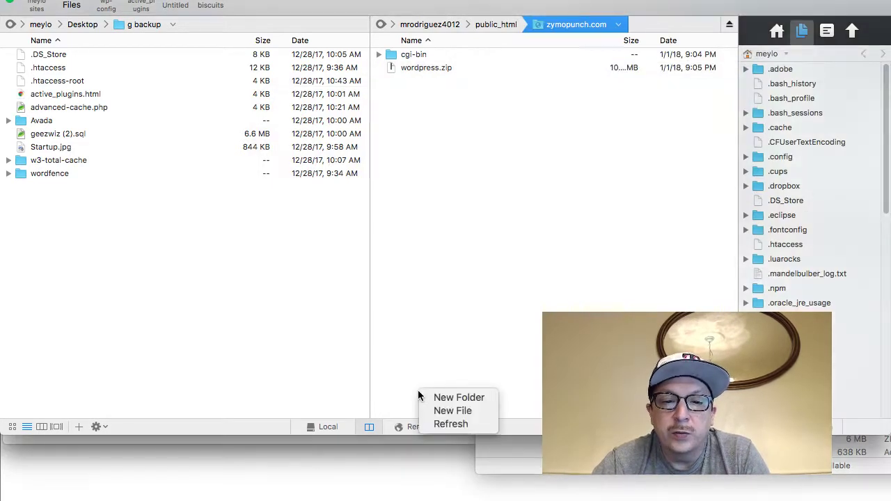
left_click(447, 427)
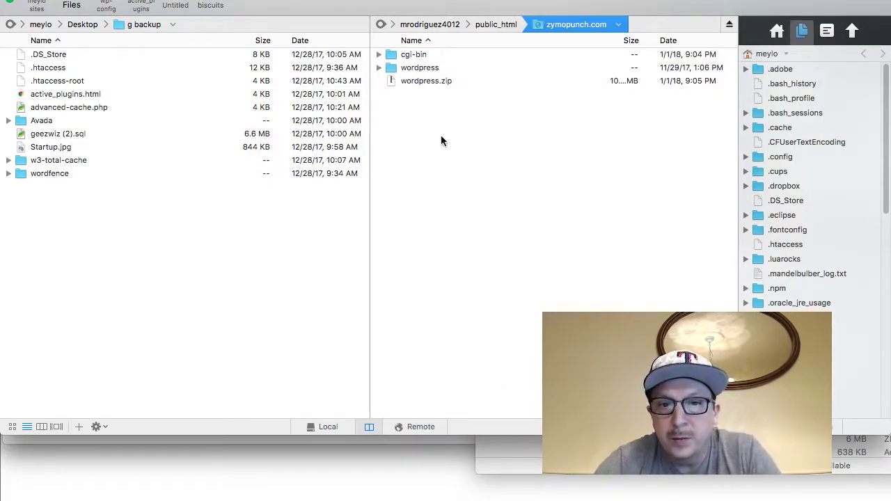
double_click(416, 67)
key("super+a")
left_click_drag(426, 160, 449, 204)
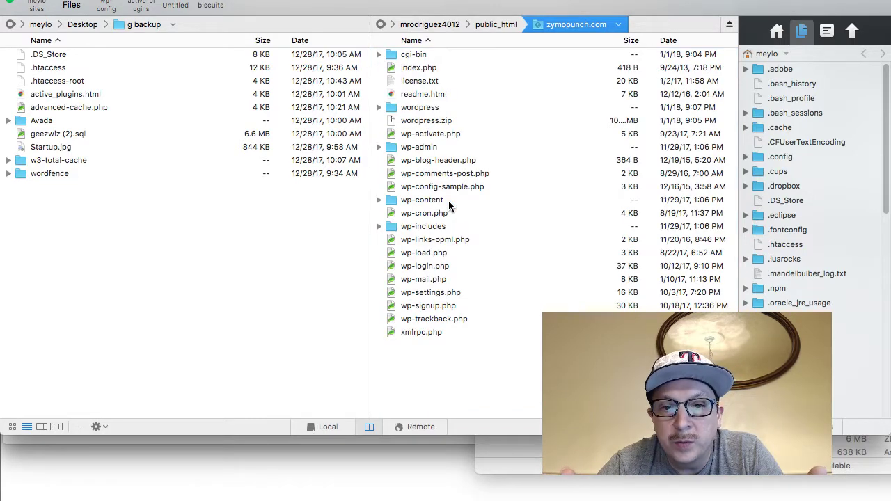
Delete the empty wordpress folder and wordpress.zip from the server
left_click(414, 109)
left_click(416, 123, "shift")
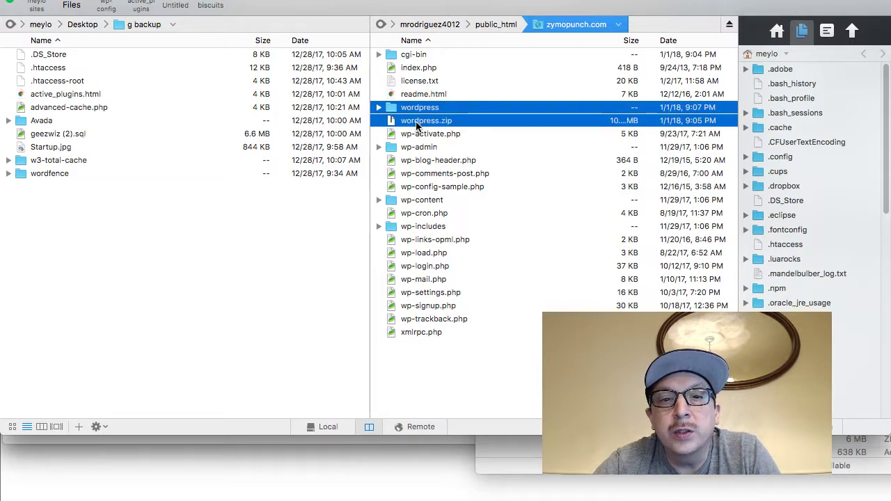
right_click(417, 123)
left_click(463, 199)
left_click(563, 87)
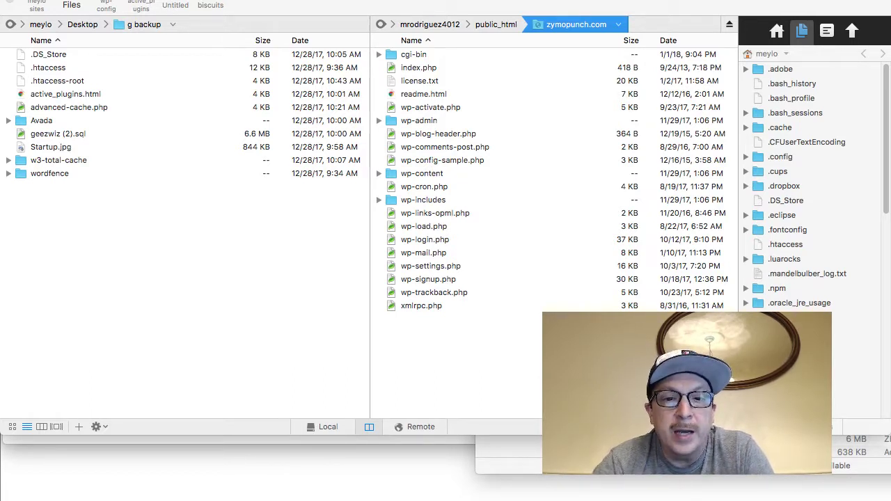
Return to the browser and continue the WordPress setup in English
key("super+Tab")
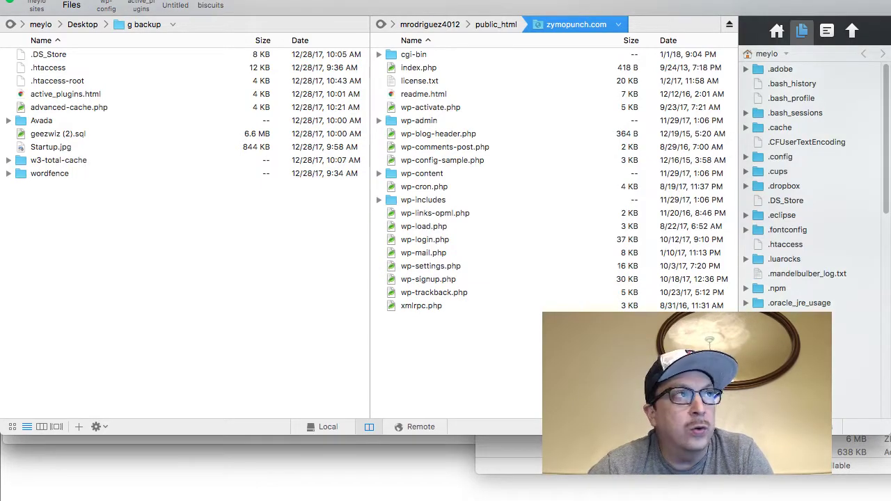
key("super+Tab")
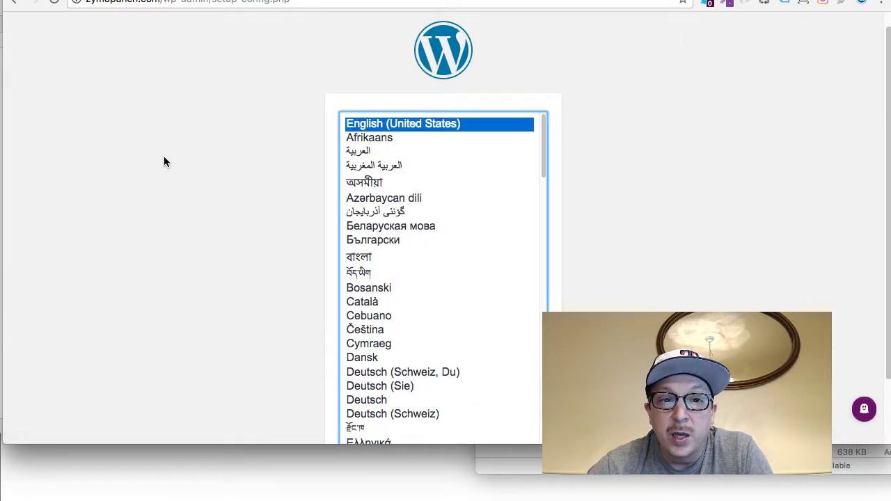
scroll(164, 161, "down", 3)
scroll(164, 161, "up", 2)
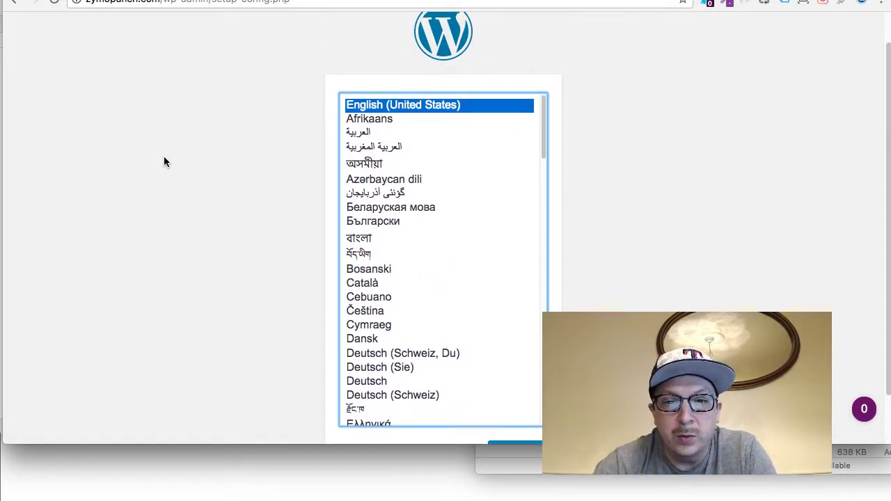
scroll(163, 162, "down", 2)
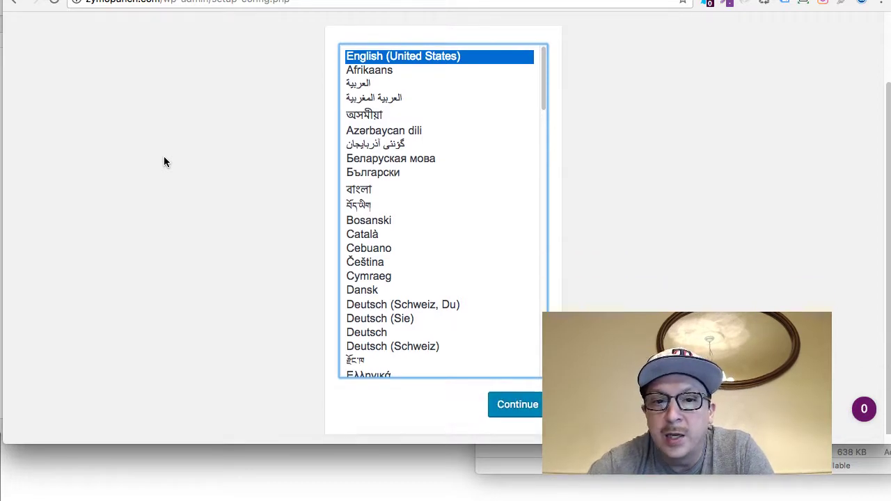
left_click(519, 406)
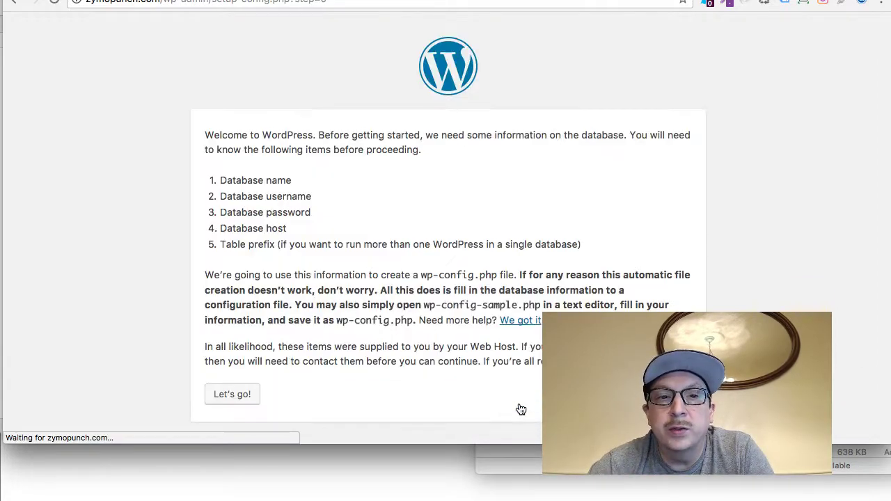
Submit the database form with its default details, retry after the error, and return to cPanel
left_click(249, 401)
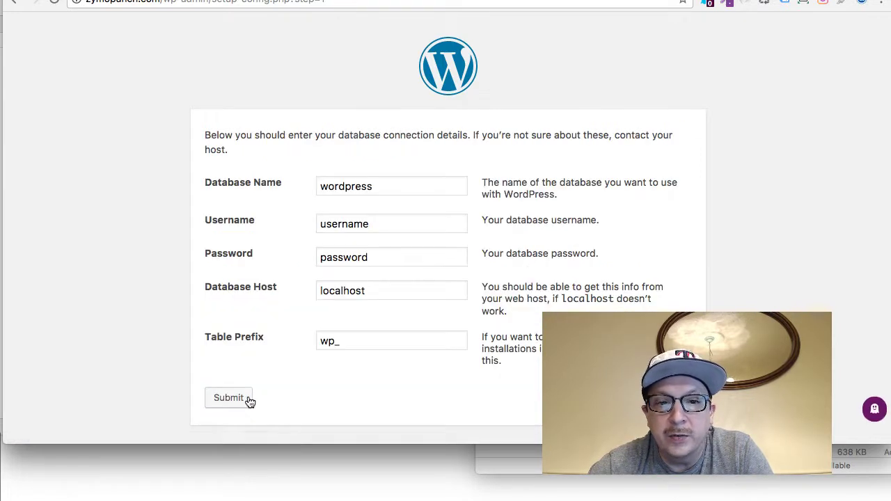
scroll(356, 317, "down", 1)
left_click(230, 396)
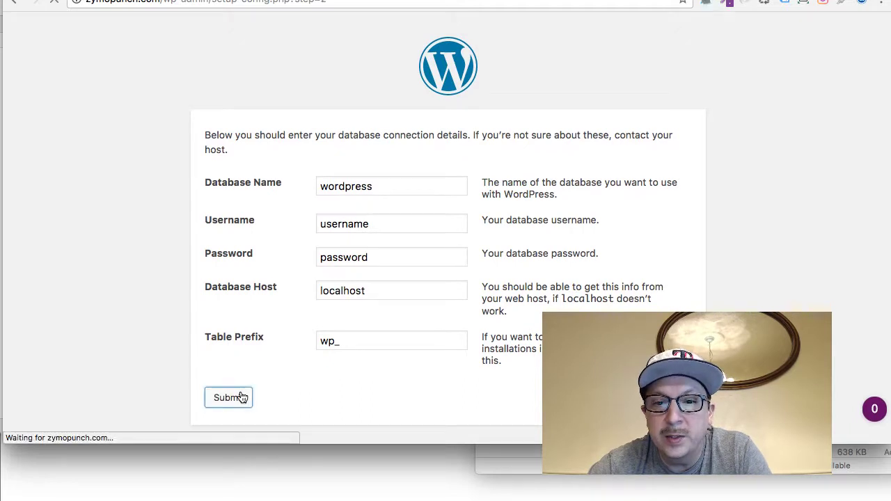
left_click(239, 307)
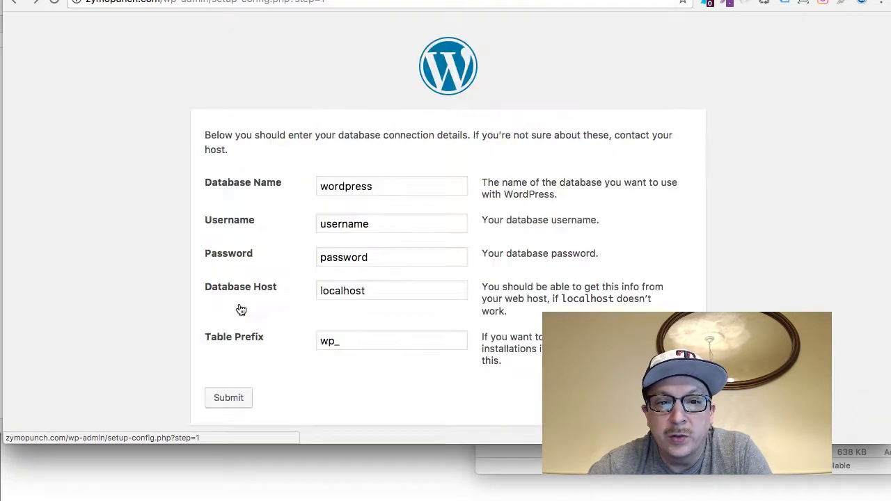
left_click(271, 0)
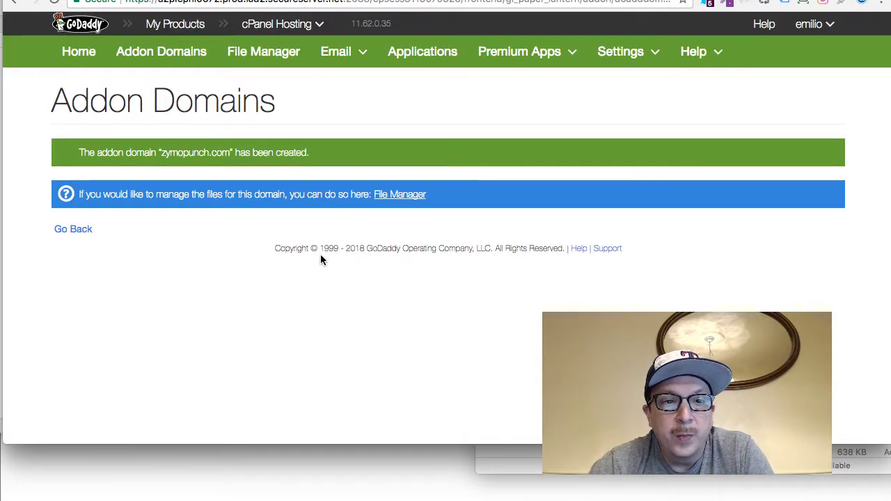
Go to the cPanel Home page and open MySQL® Databases from the Databases section
left_click(84, 55)
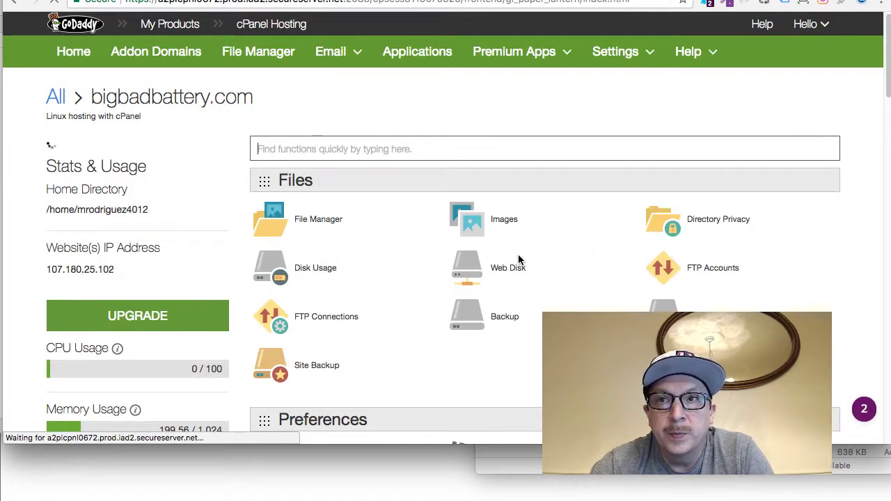
scroll(518, 259, "down", 10)
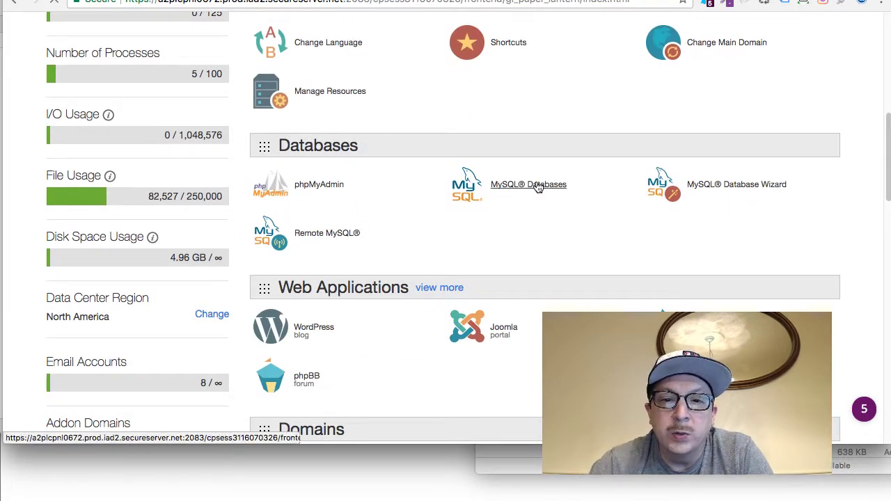
left_click(538, 186)
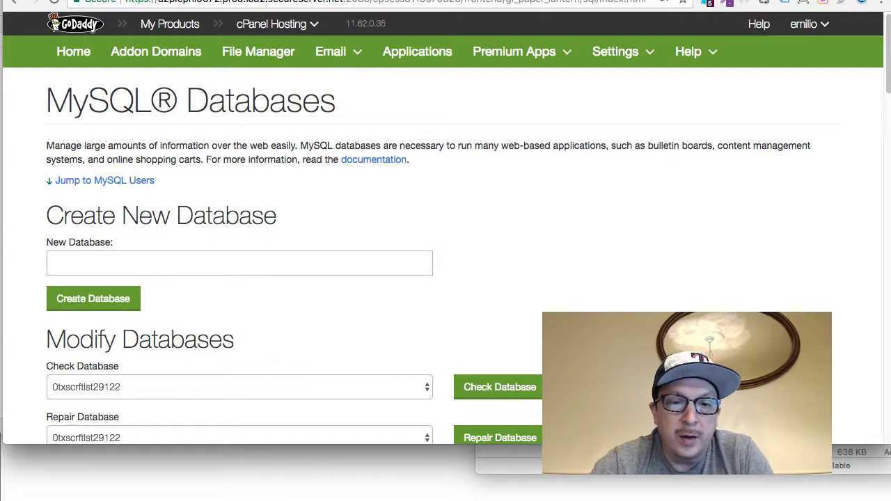
Generate a random name on the name generator page and copy it
key("ctrl+Tab")
left_click(56, 35)
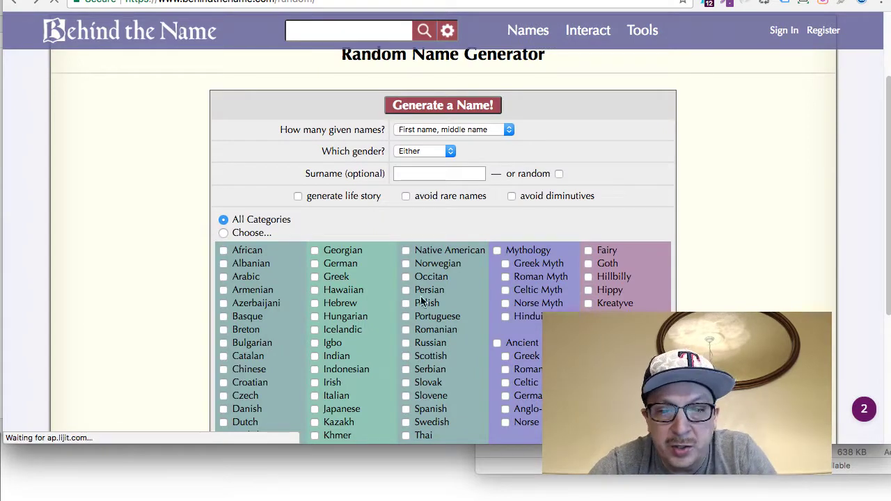
left_click(443, 106)
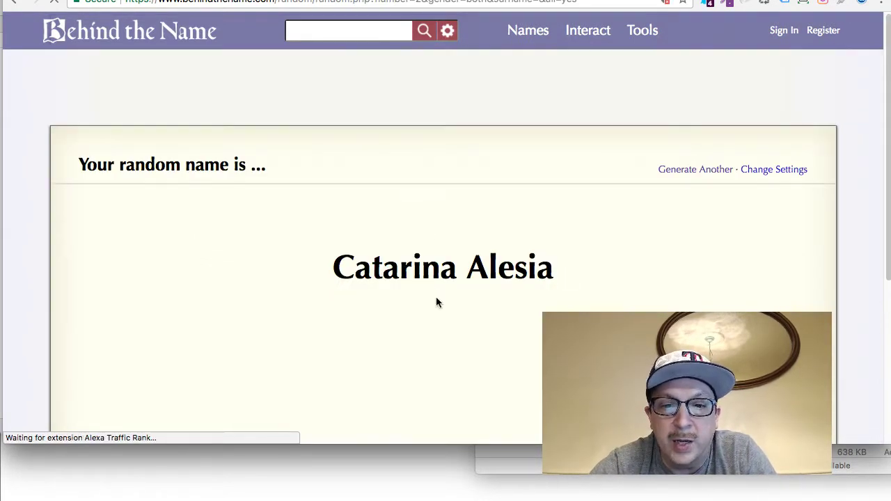
left_click_drag(571, 274, 324, 270)
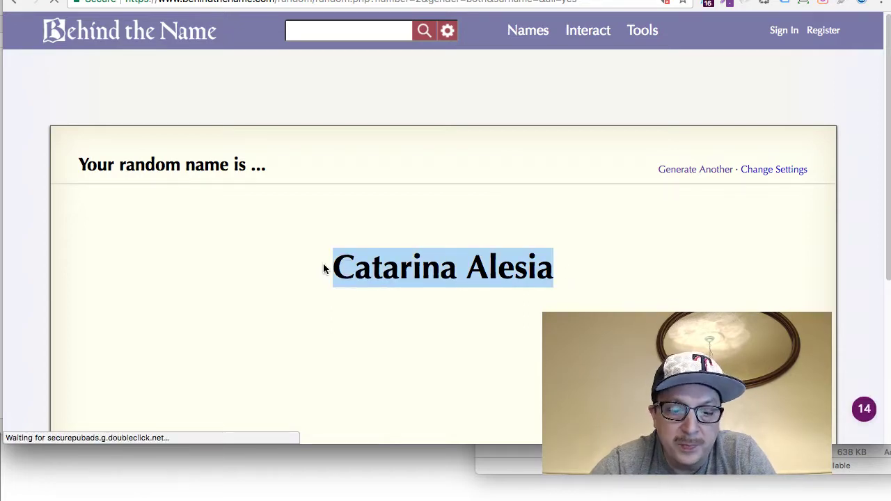
key("super+c")
Paste the name into the New Database field, remove its space, and select it
key("super+Tab")
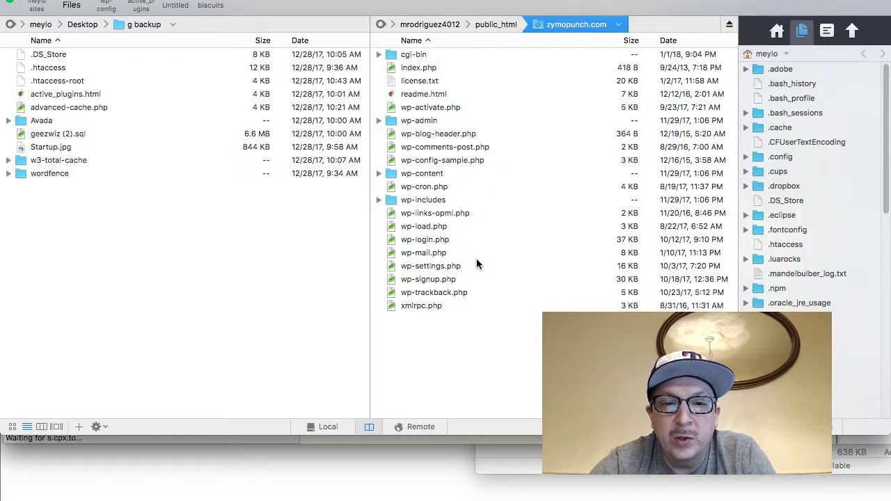
key("super+Tab")
left_click(295, 1)
left_click(234, 262)
key("super+v")
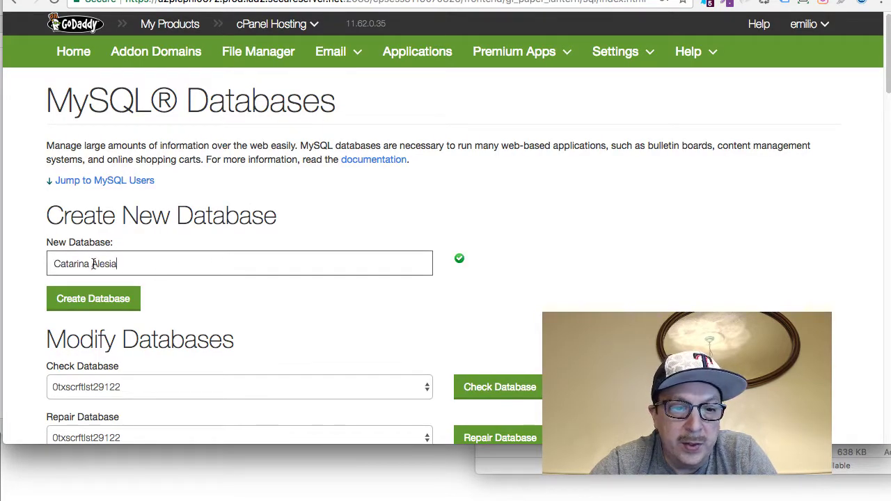
left_click(92, 264)
key("BackSpace")
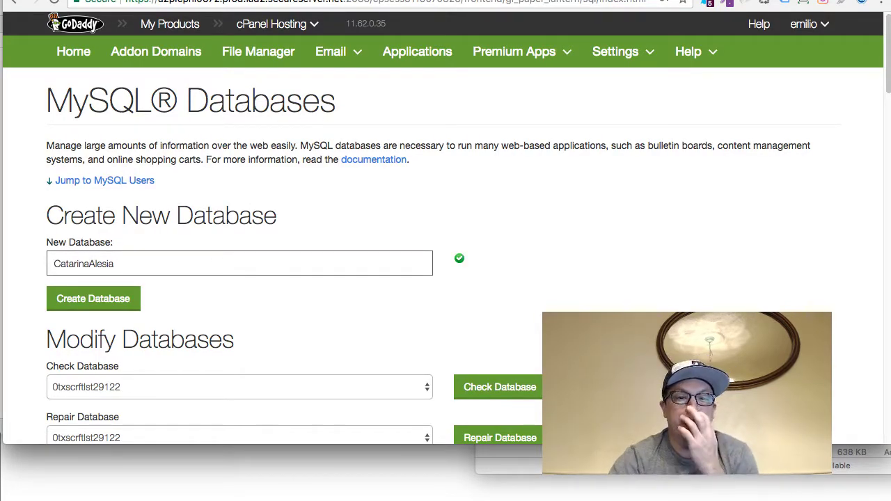
double_click(87, 264)
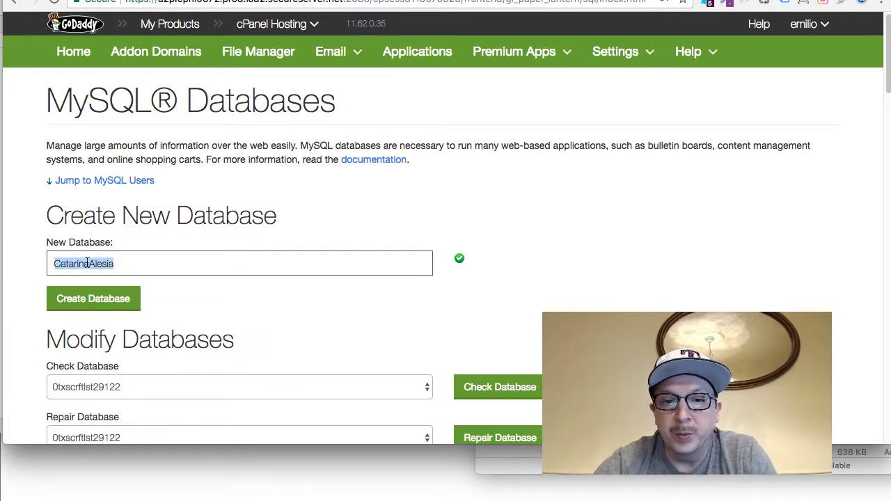
key("super+Tab")
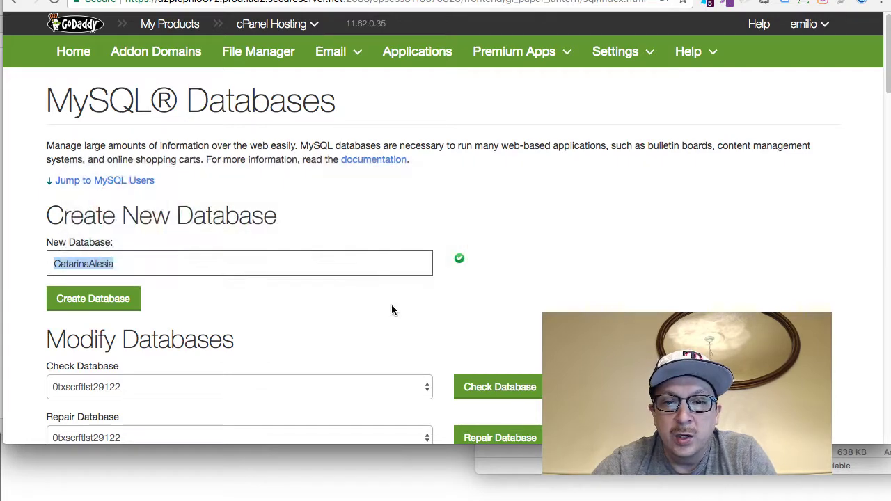
key("super+Tab")
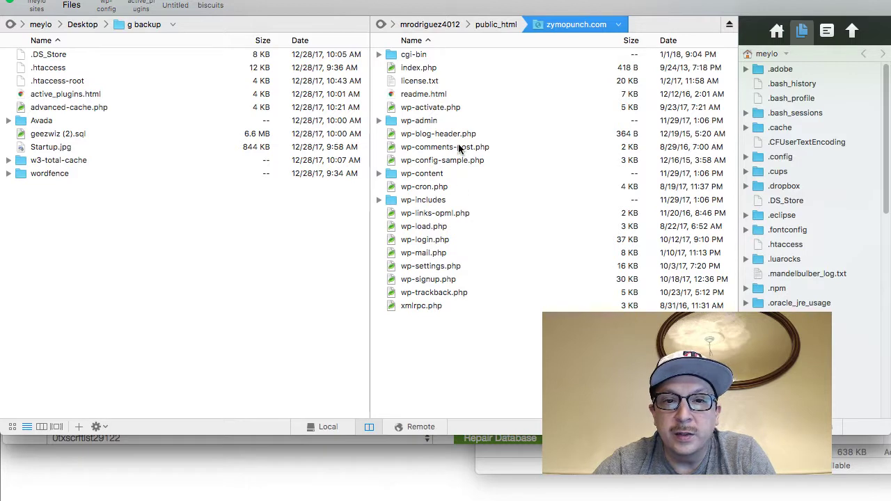
Rename wp-config-sample.php to wp-config.php on the server
left_click(454, 161)
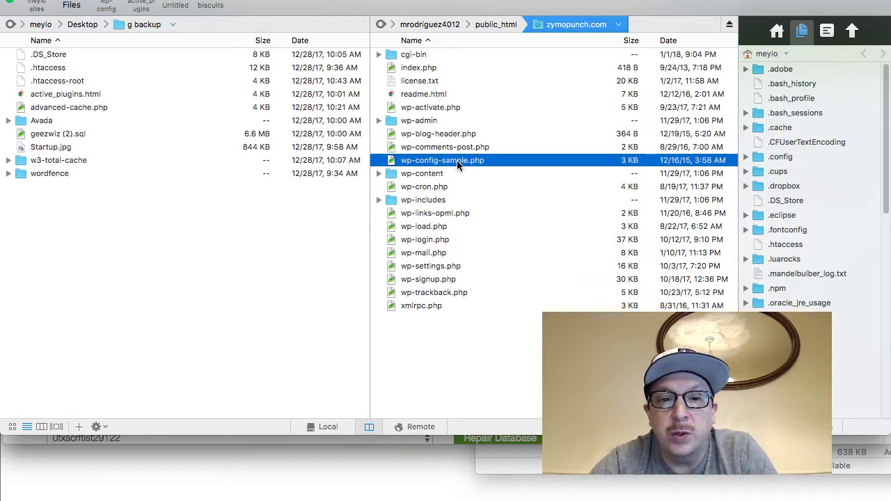
left_click(457, 160)
double_click(457, 160)
left_click(468, 162)
key("BackSpace")
key("BackSpace")
key("BackSpace")
key("BackSpace")
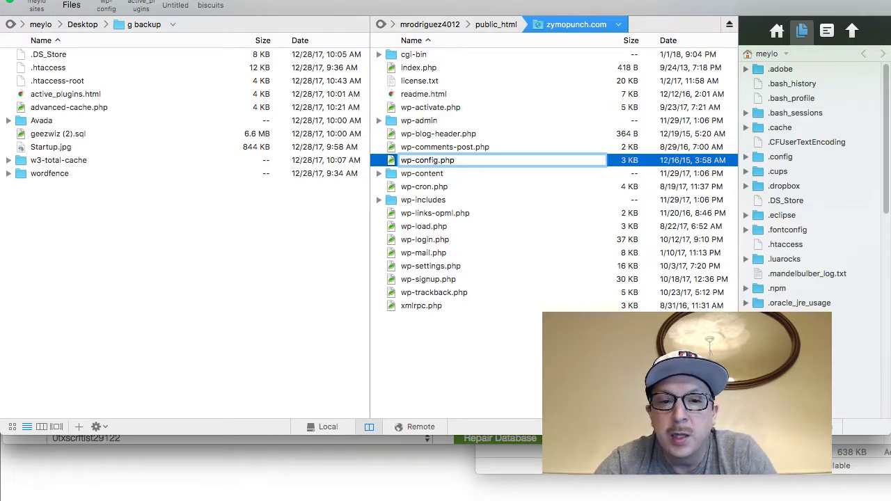
key("Return")
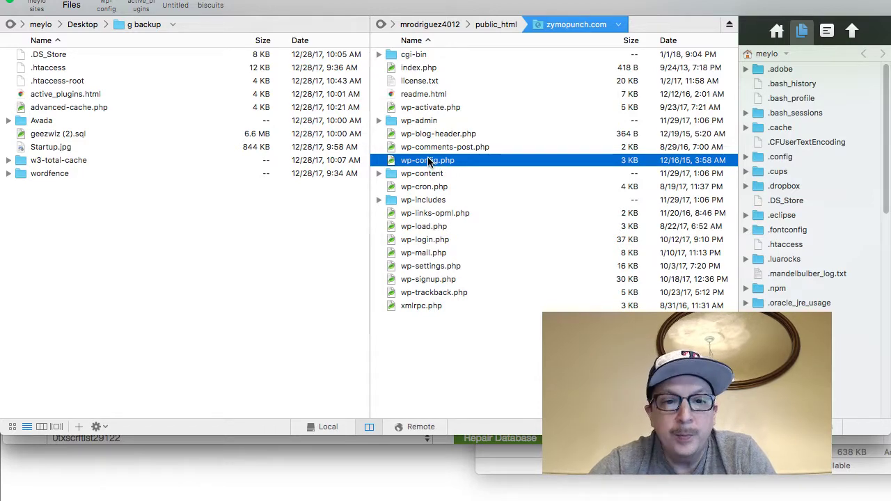
Open wp-config.php and replace database_name_here in DB_NAME with the new database name
double_click(428, 161)
scroll(305, 193, "down", 5)
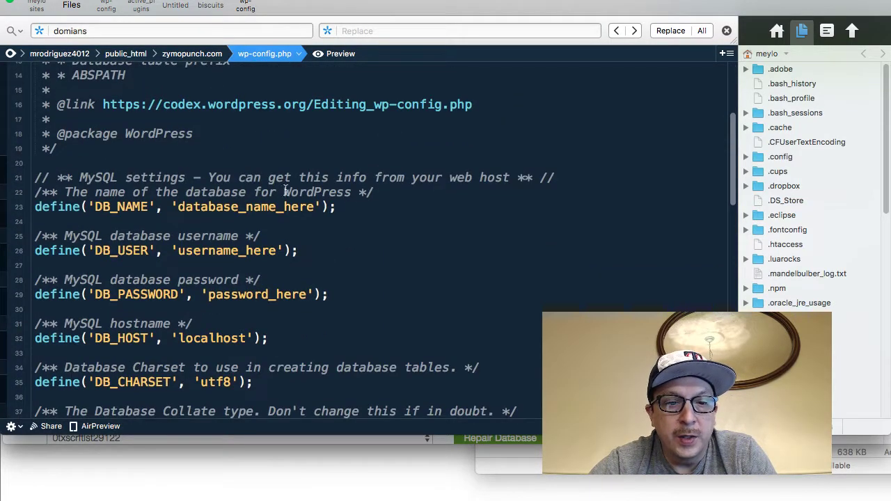
scroll(236, 200, "down", 4)
scroll(235, 201, "up", 2)
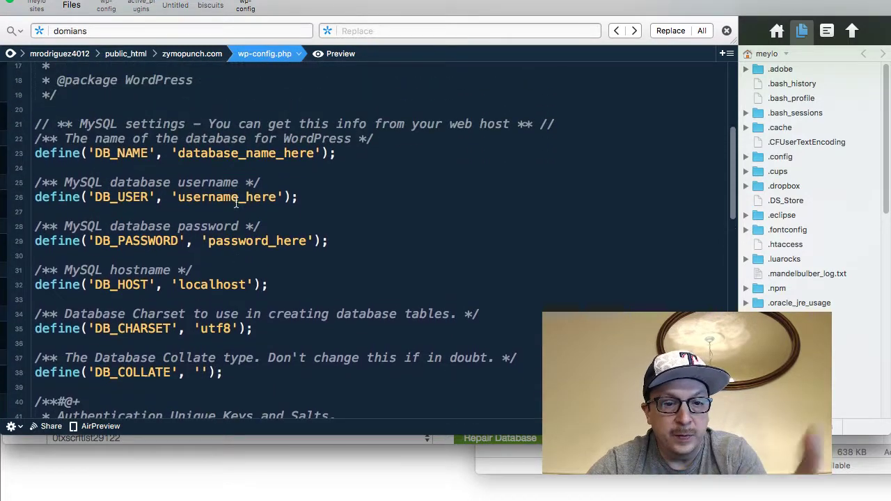
double_click(231, 153)
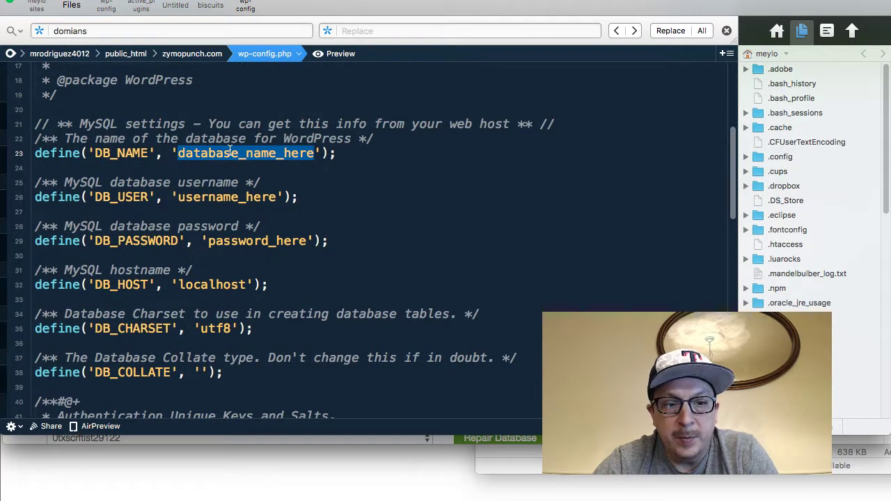
key("super+v")
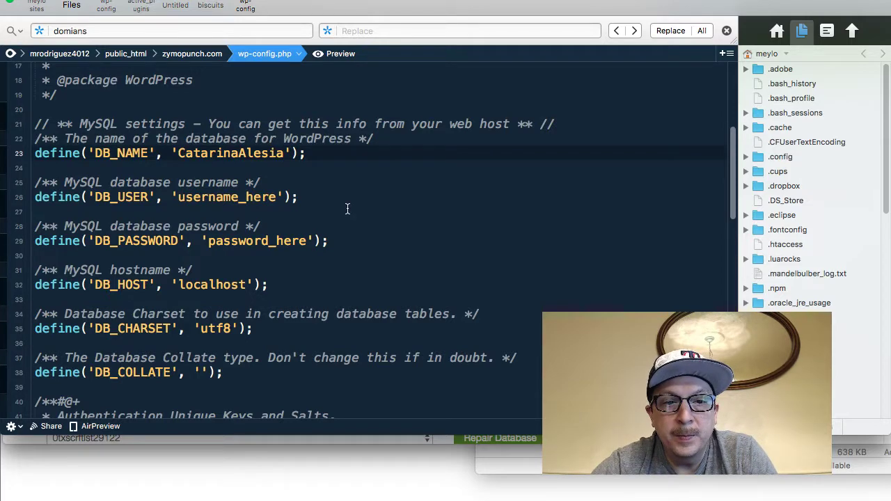
key("super+Tab")
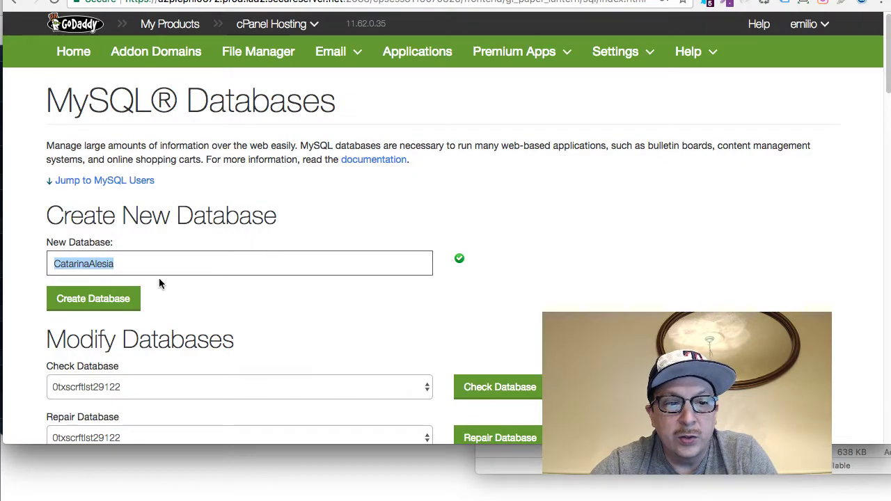
Create the database under the generated name, go back to MySQL Databases, and open a new tab
left_click(115, 299)
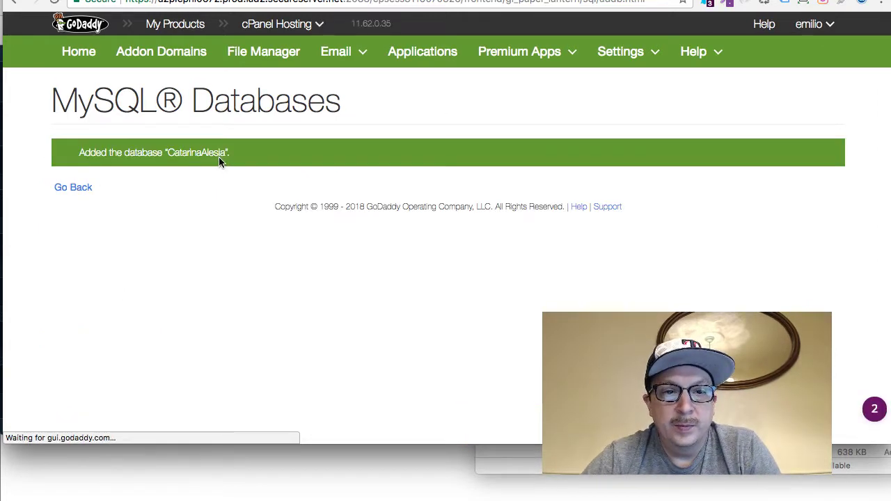
left_click(74, 188)
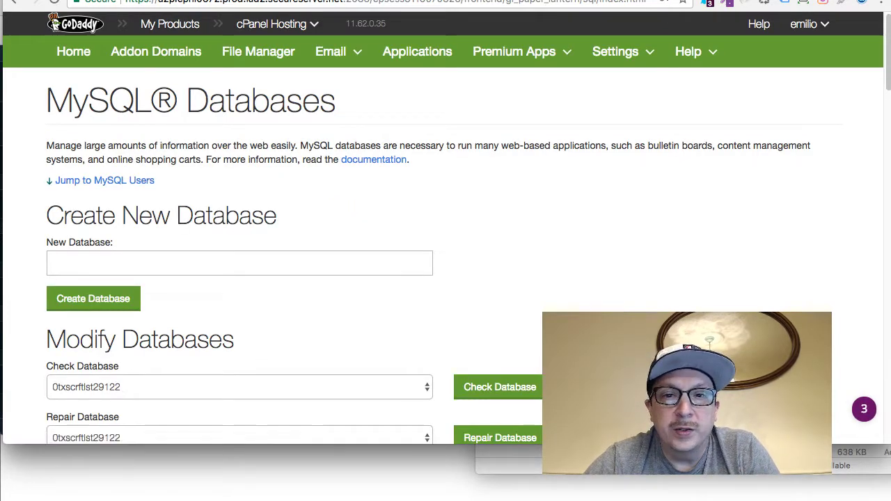
key("super+t")
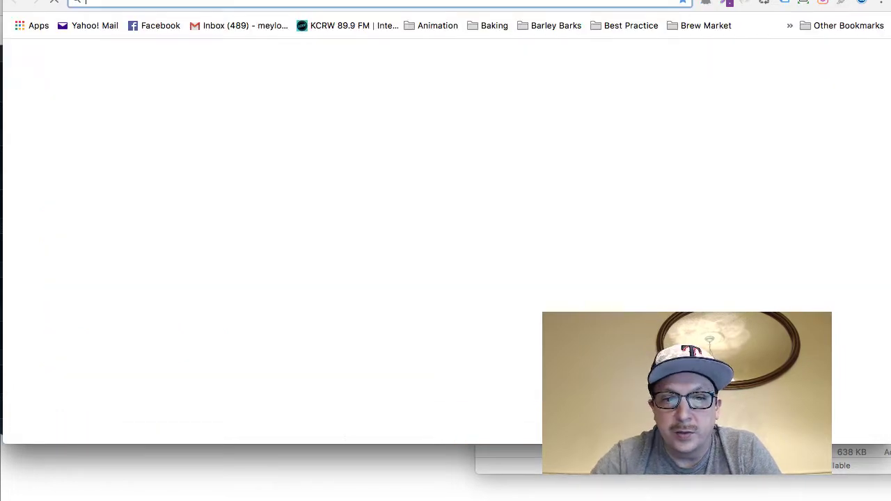
Search Google for 'random username generator' and open the Jimpix generator result
type("ranon")
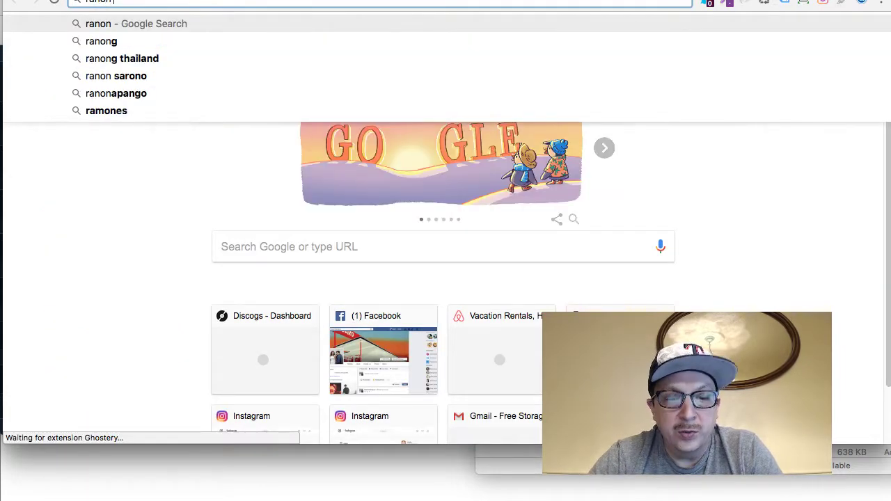
type(" use")
key("BackSpace")
key("BackSpace")
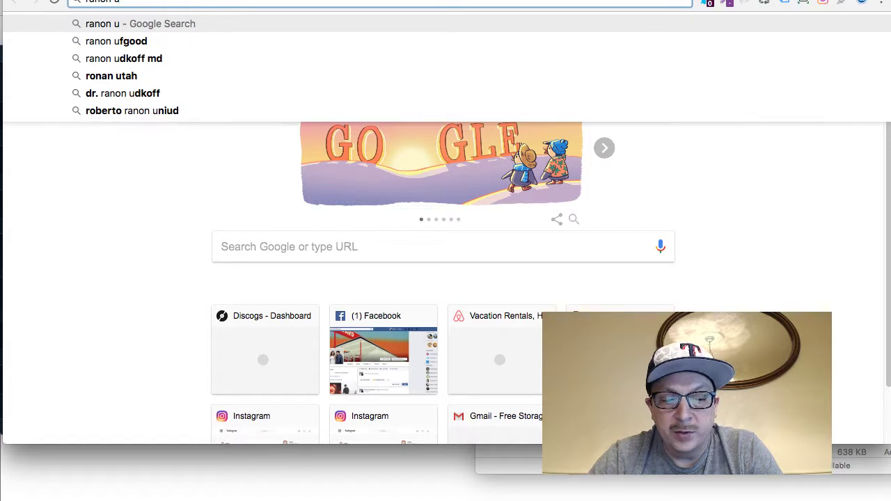
type("ser")
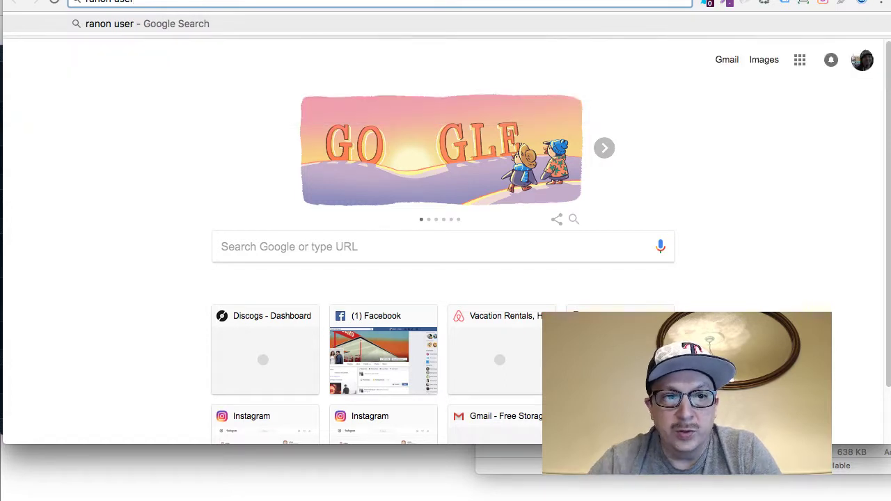
key("super+a")
type("random usre")
key("BackSpace")
key("BackSpace")
key("BackSpace")
type("er name")
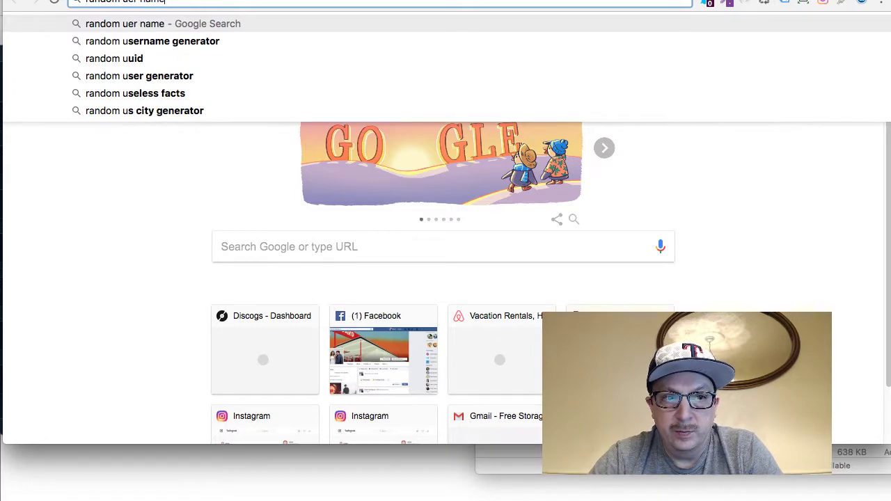
key("Down")
key("Return")
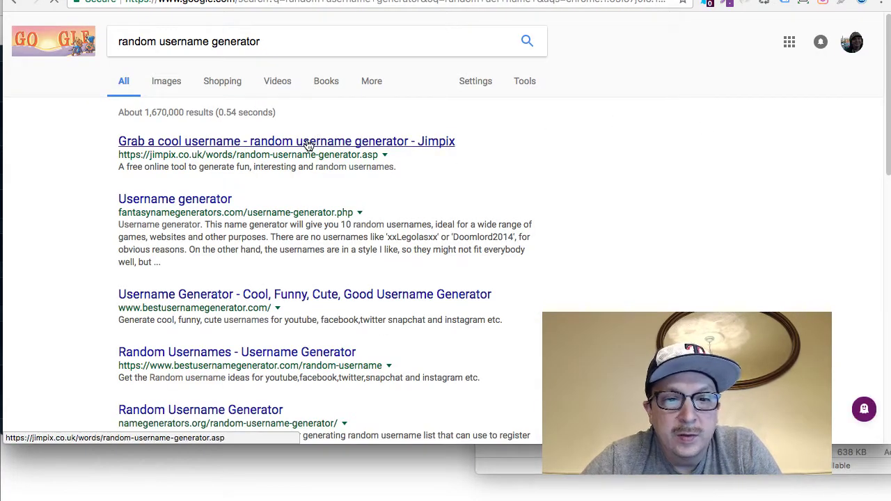
left_click(308, 144)
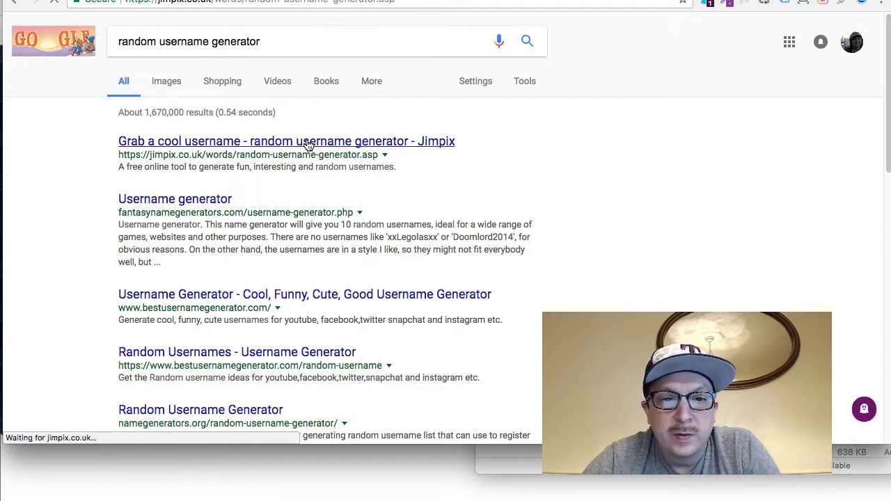
Scroll Jimpix down to the Emotions list and select the username cowardlyragefilled
scroll(296, 179, "down", 3)
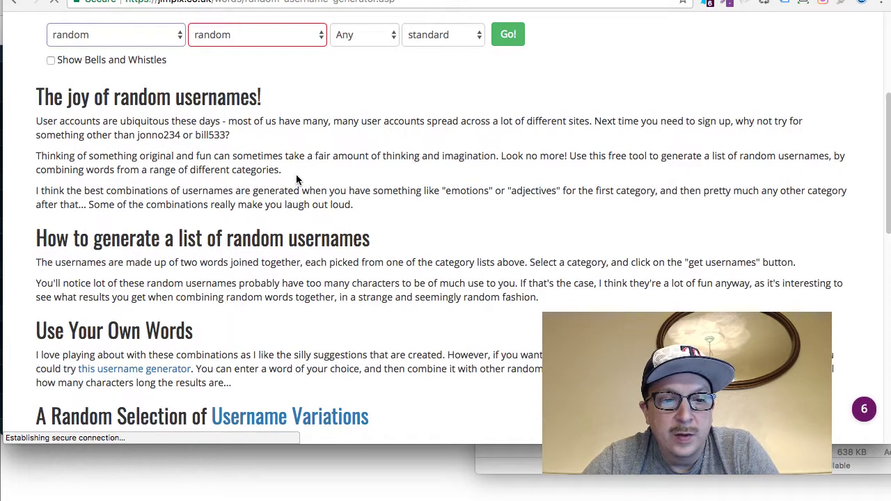
scroll(297, 179, "down", 3)
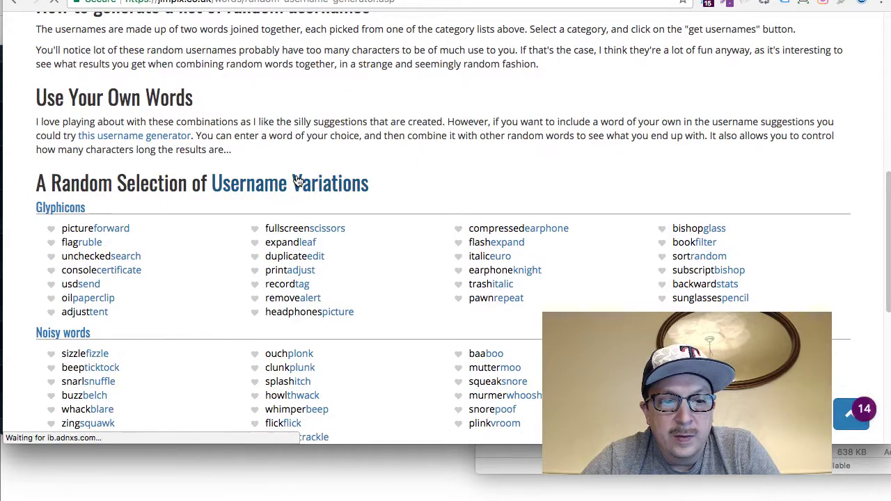
scroll(297, 179, "down", 1)
scroll(296, 179, "down", 1)
scroll(297, 178, "down", 2)
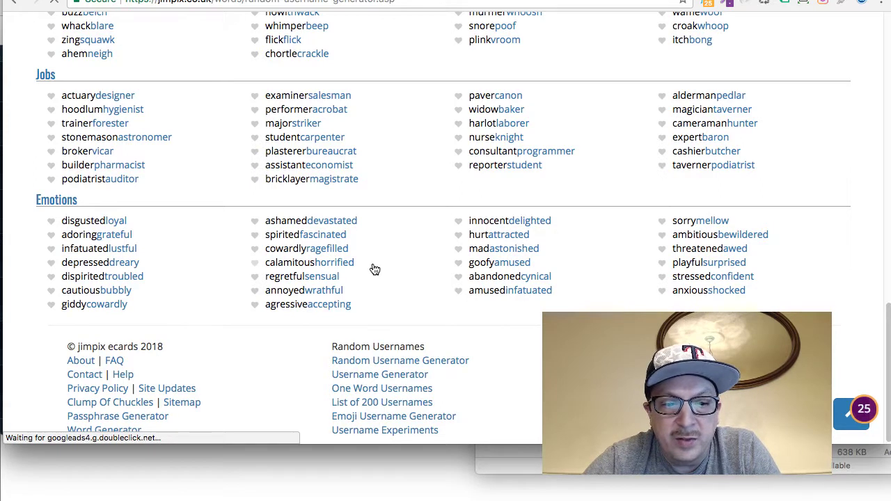
left_click_drag(348, 249, 266, 254)
key("super+c")
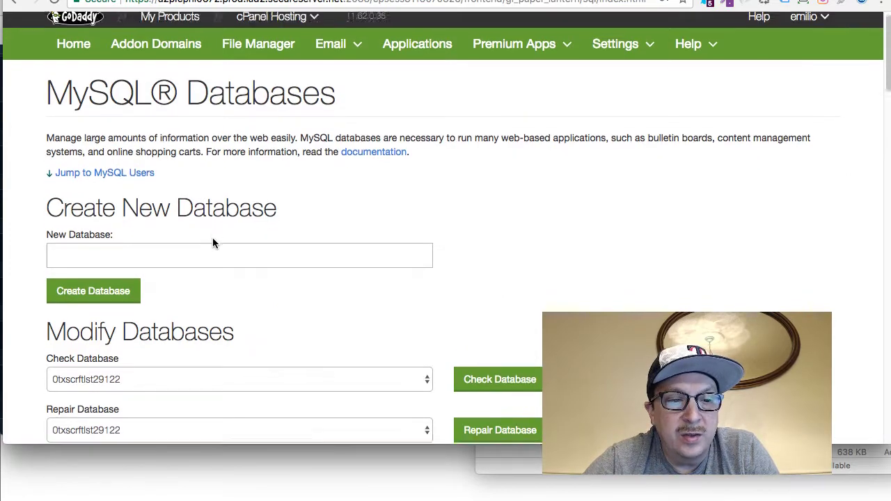
Paste cowardlyragefill into the Add New MySQL User username field and copy it
scroll(213, 242, "down", 5)
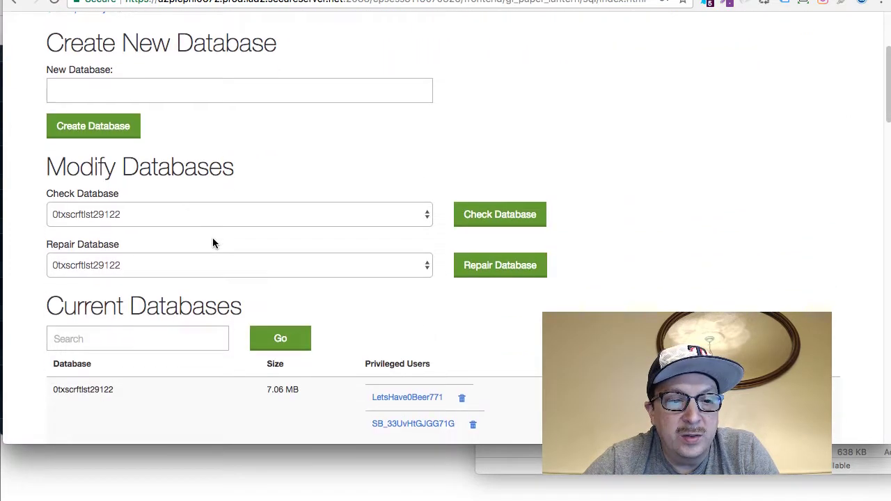
scroll(212, 237, "up", 3)
scroll(213, 237, "down", 6)
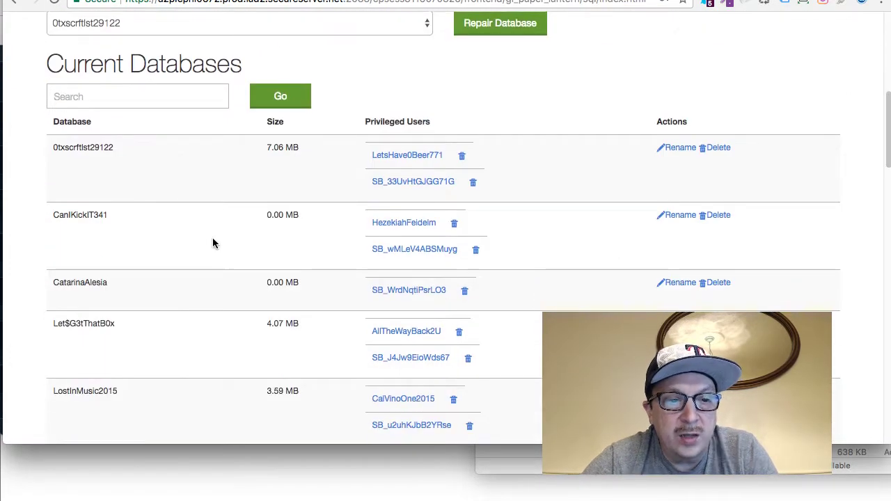
scroll(213, 238, "down", 3)
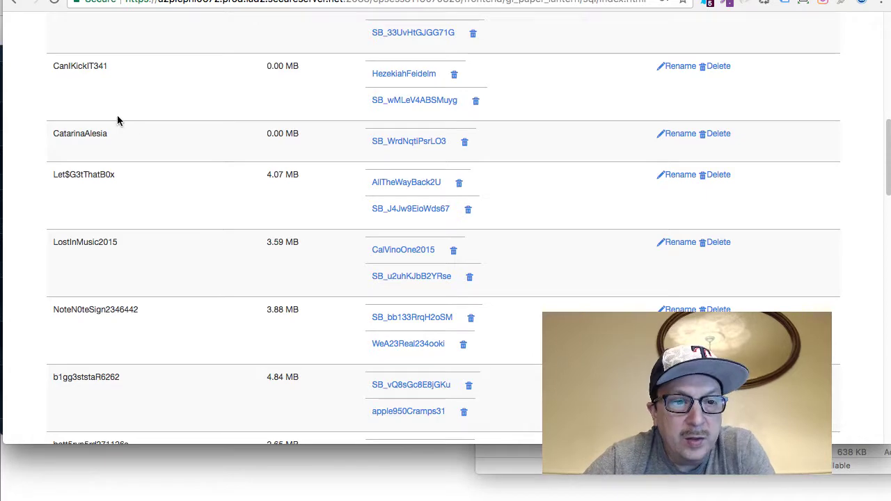
scroll(94, 144, "down", 10)
scroll(93, 143, "down", 3)
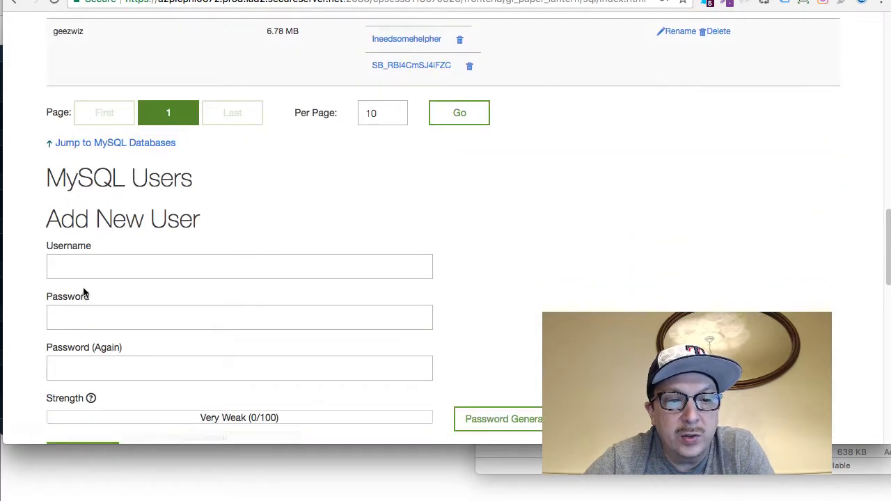
left_click(79, 262)
key("super+v")
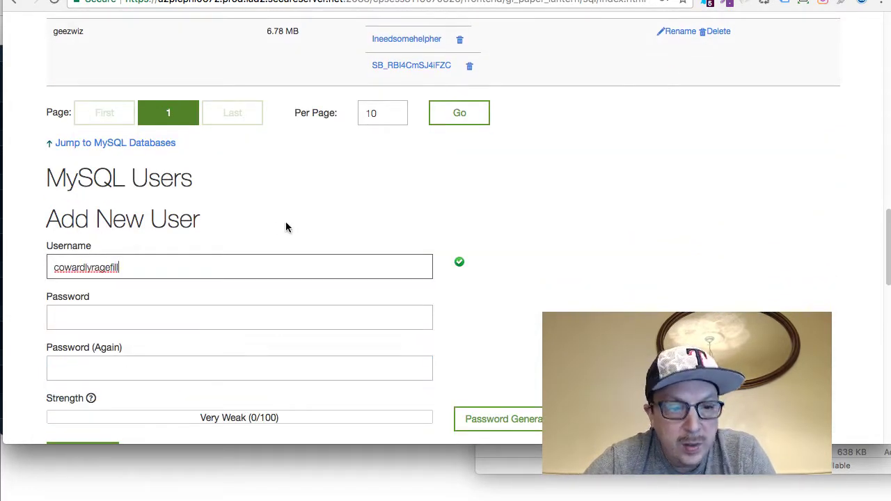
double_click(110, 270)
key("super+c")
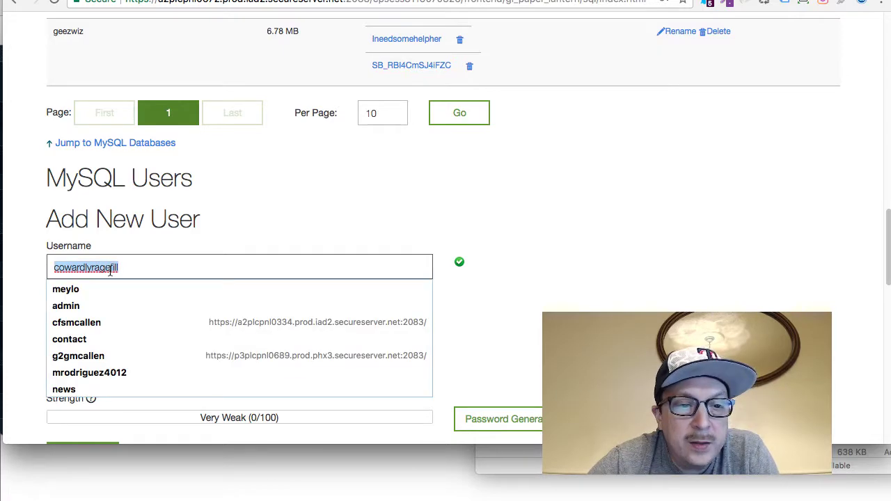
Replace the username_here placeholder in wp-config.php with cowardlyragefill
key("super+Tab")
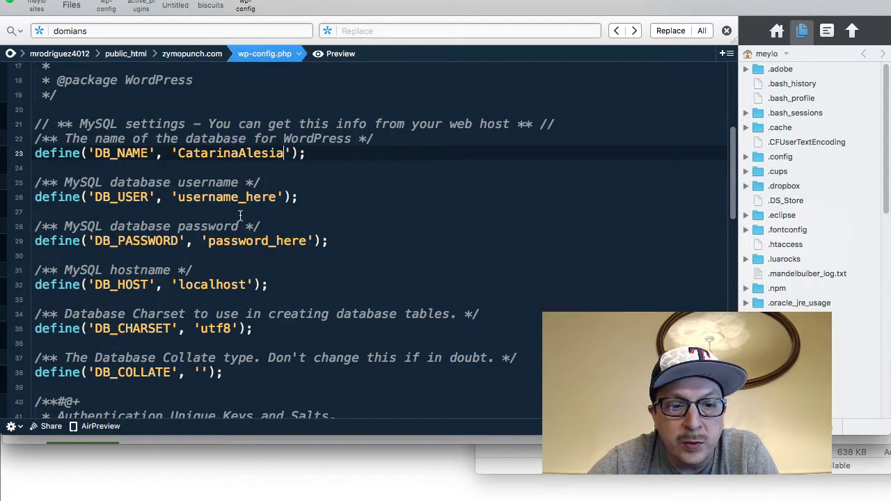
double_click(231, 197)
key("super+v")
key("super+Tab")
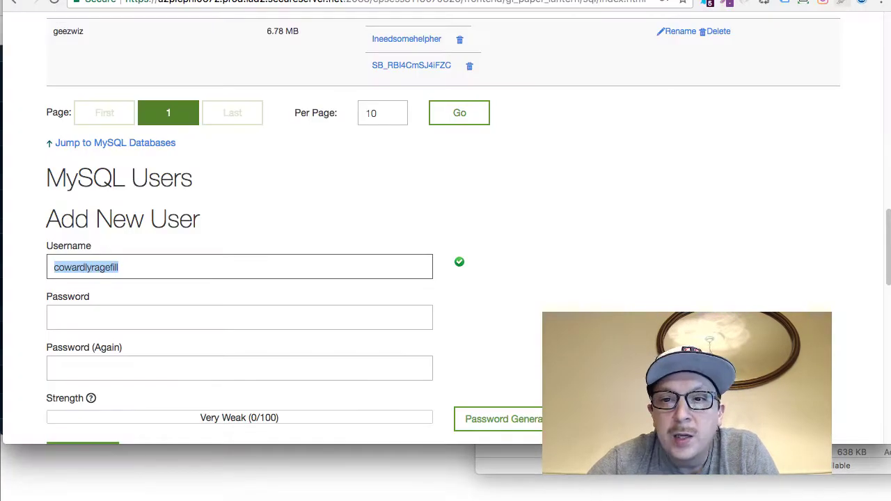
key("super+t")
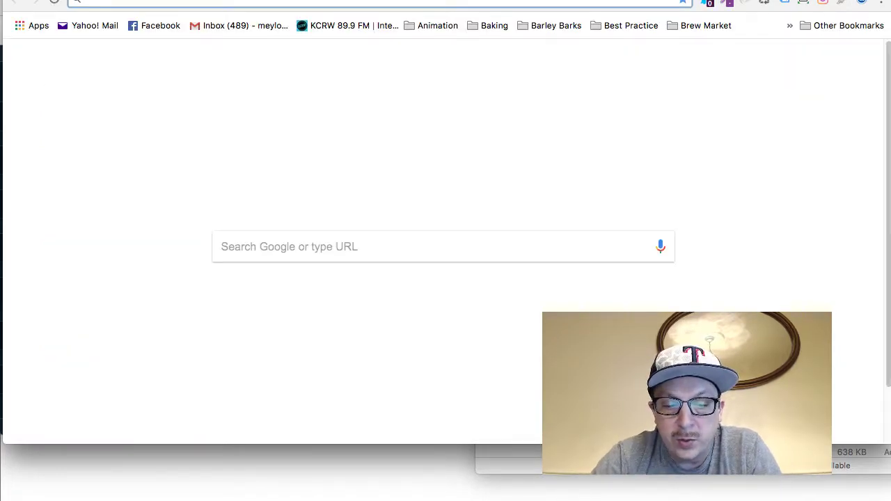
Search Google for 'random password generator' and open the Strong Random Password Generator result
type("ea")
key("BackSpace")
key("BackSpace")
type("rando")
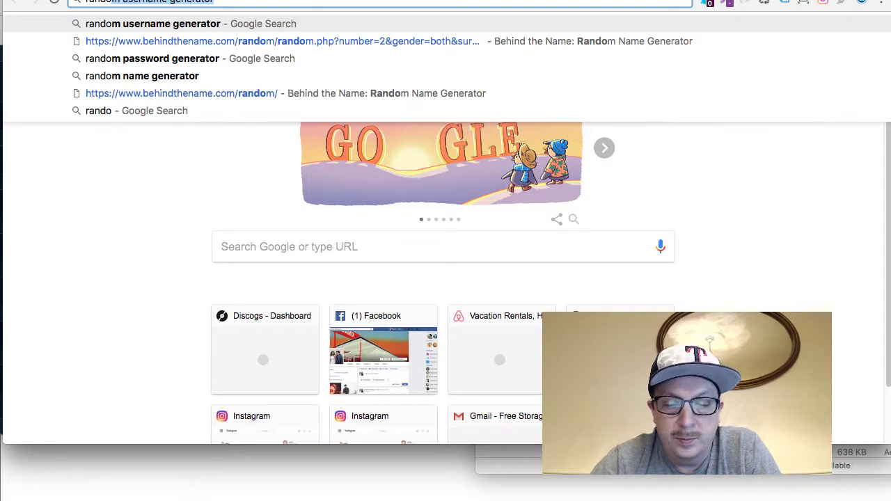
type("om pass")
key("Down")
key("Return")
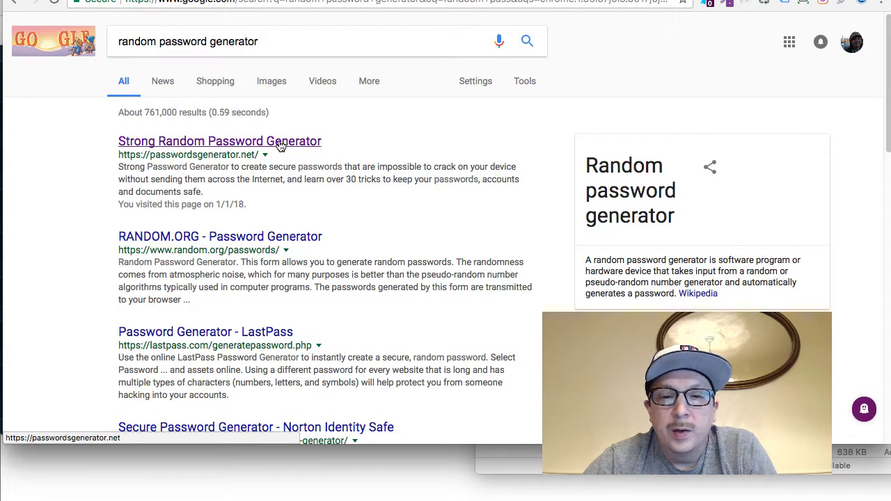
left_click(279, 142)
Generate a 32-character password with Include Symbols turned off
left_click(356, 213)
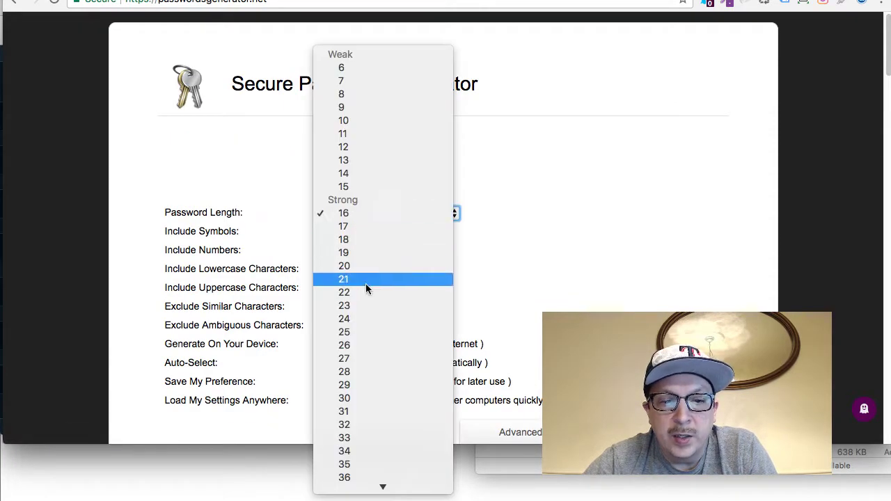
left_click(363, 427)
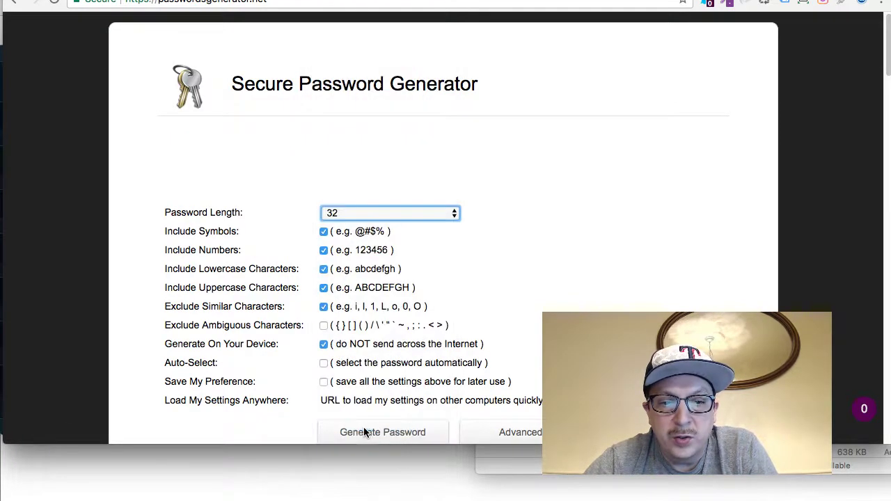
left_click(323, 231)
scroll(440, 282, "down", 3)
scroll(439, 281, "down", 1)
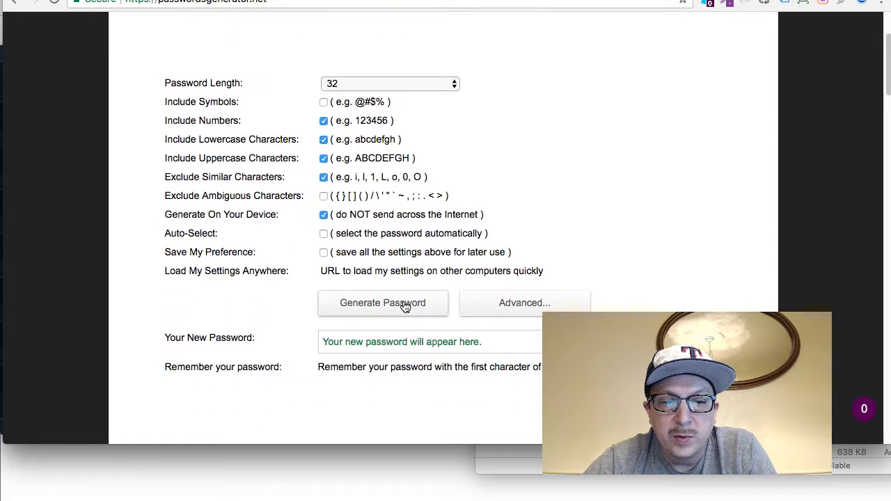
left_click(404, 305)
Copy the generated password over the password_here placeholder in wp-config.php
double_click(422, 338)
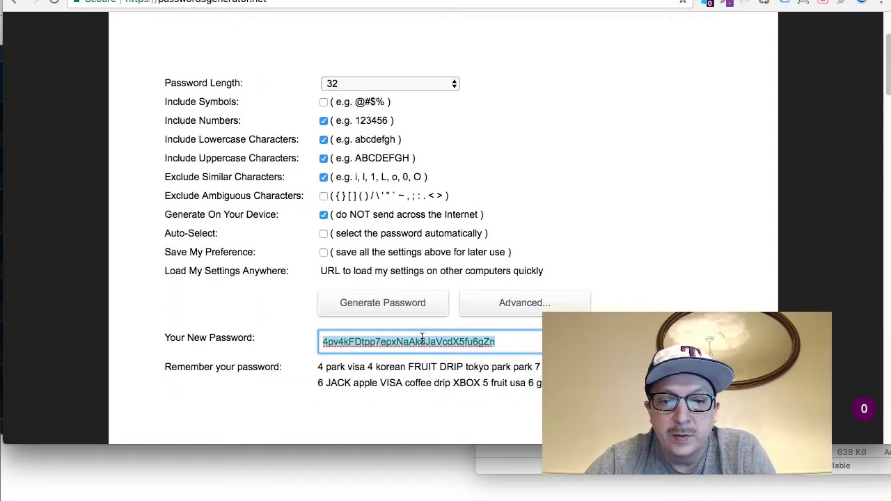
key("super+Tab")
double_click(250, 243)
key("super+v")
scroll(435, 239, "down", 10)
scroll(435, 238, "down", 3)
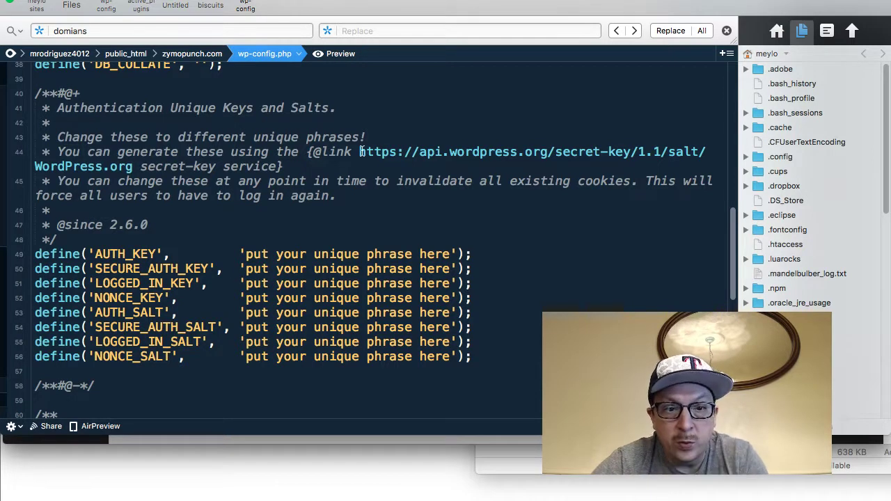
Copy the WordPress secret-key service URL from wp-config.php
left_click_drag(359, 152, 705, 150)
key("super+c")
key("super+Tab")
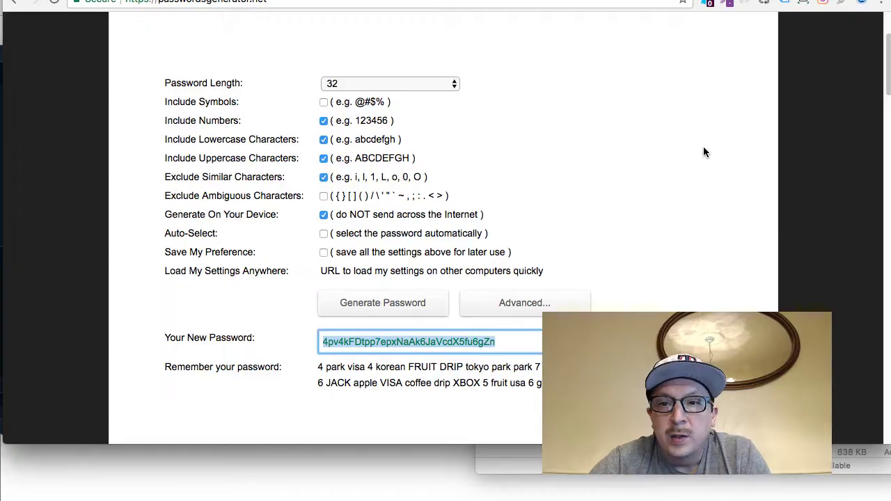
key("super+t")
Load the WordPress secret-key URL and select all eight generated key and salt lines
key("super+v")
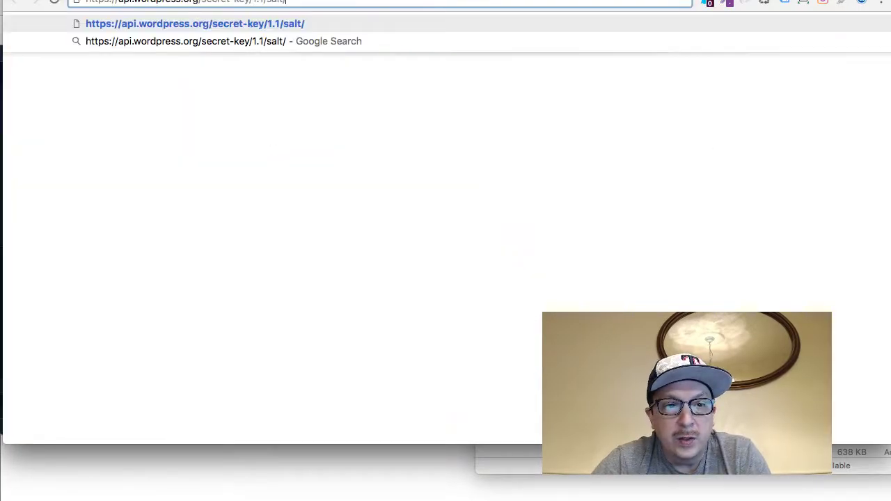
key("Return")
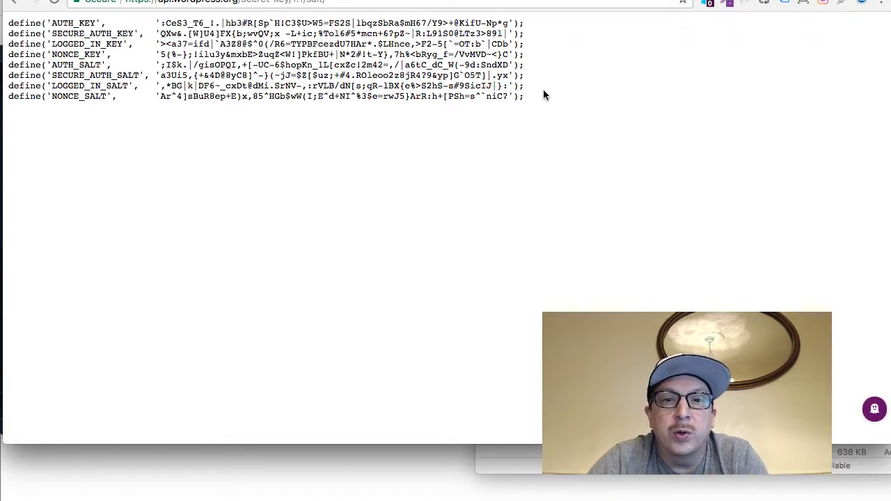
key("super+a")
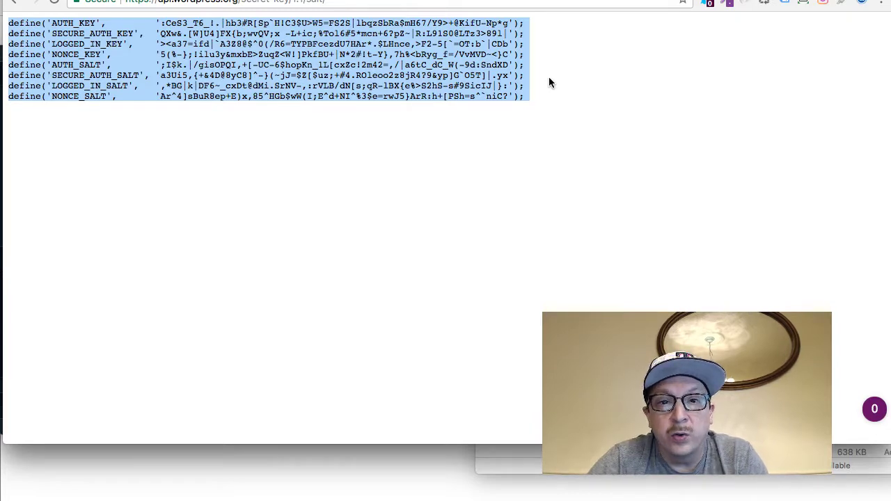
Replace the eight placeholder key and salt lines in wp-config.php with the generated ones, then save
key("super+Tab")
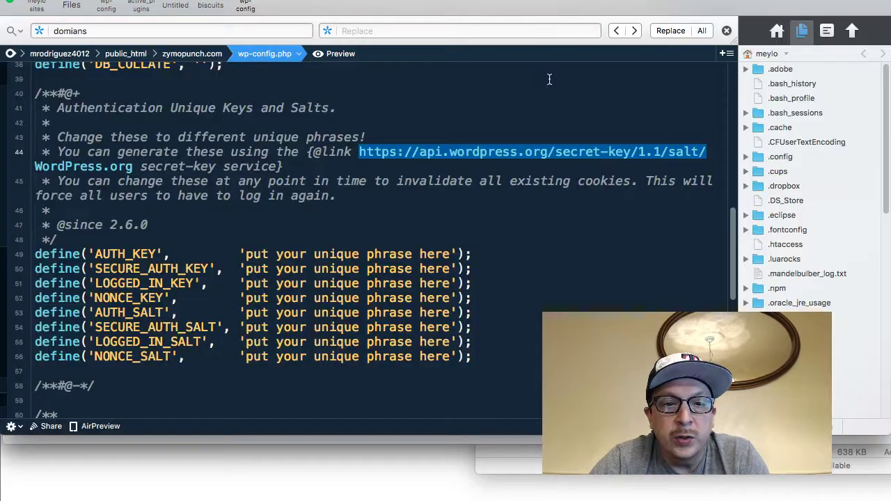
left_click_drag(471, 357, 24, 255)
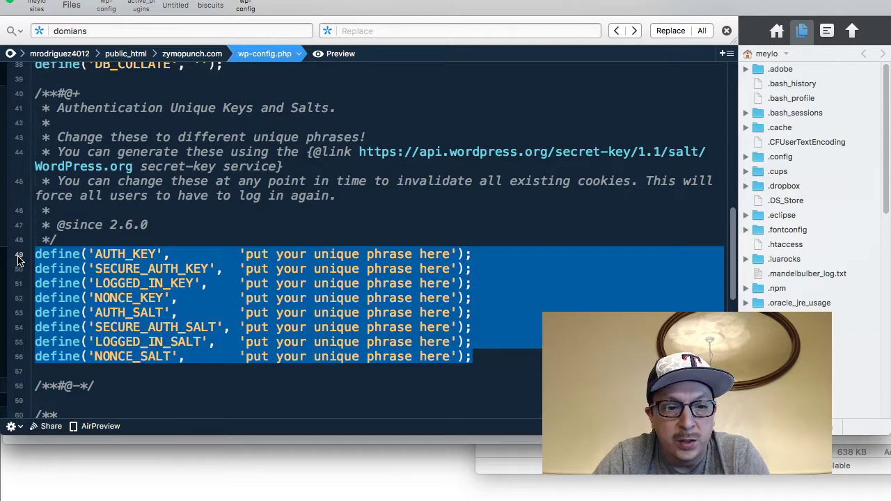
key("BackSpace")
key("super+v")
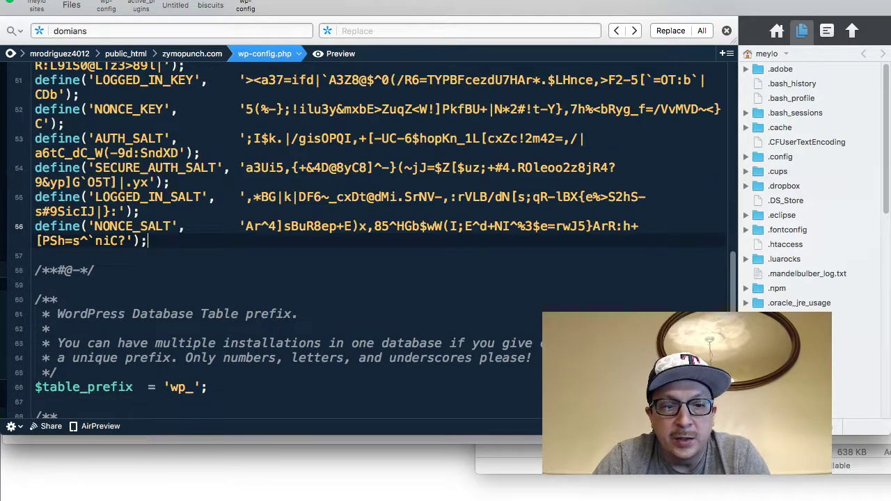
scroll(114, 282, "down", 5)
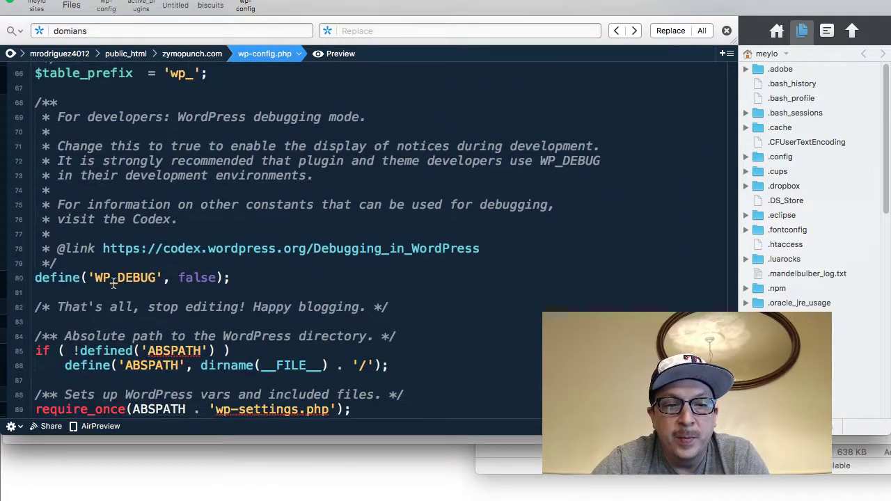
scroll(113, 282, "up", 10)
scroll(113, 282, "down", 5)
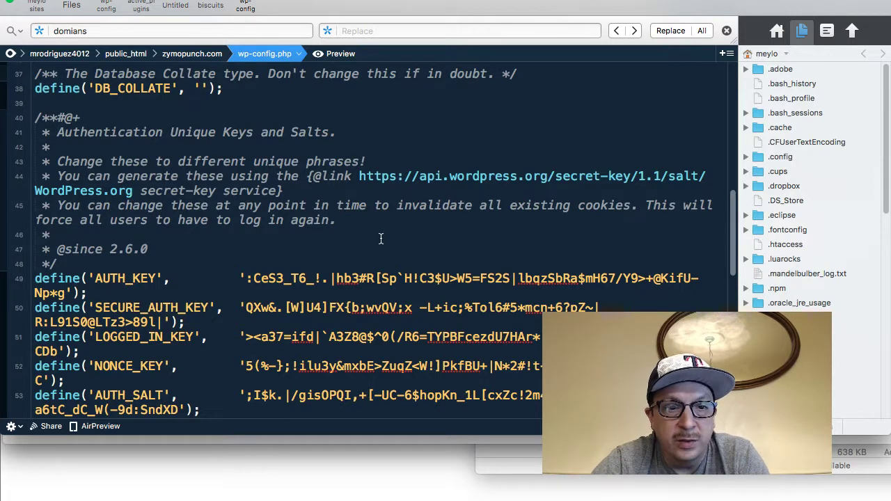
scroll(381, 238, "down", 5)
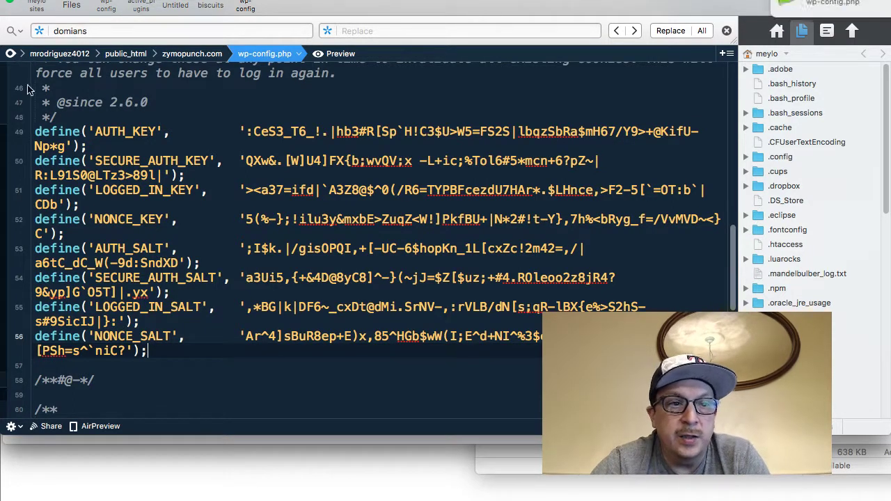
left_click(87, 2)
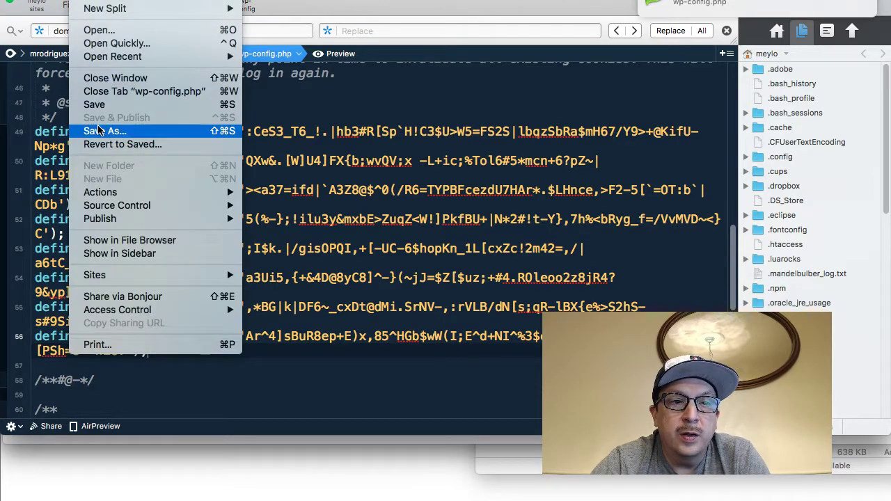
left_click(96, 105)
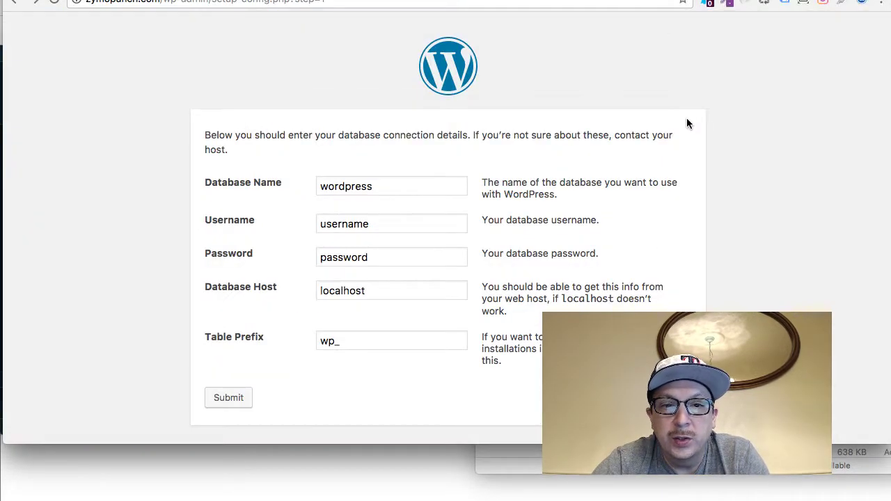
Trim the address to the zymopunch.com root and select the default Database Name value
left_click_drag(165, 1, 412, 2)
key("BackSpace")
key("Return")
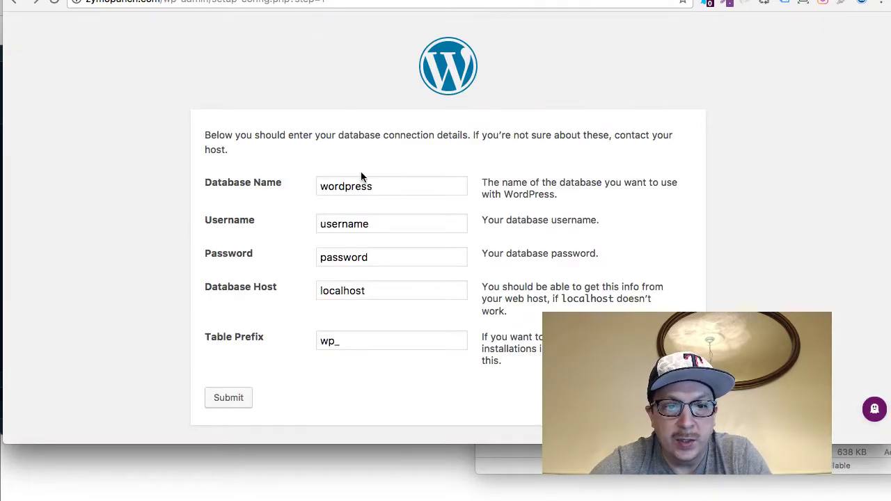
double_click(362, 182)
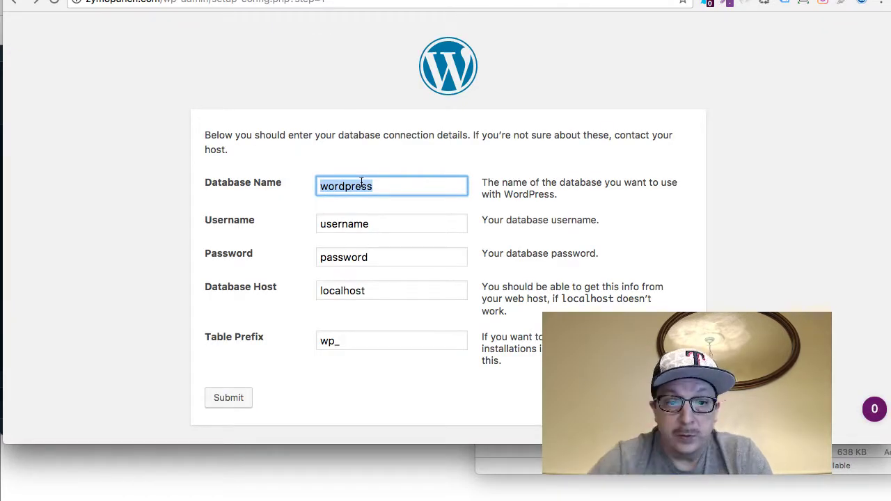
Copy the DB_NAME value from wp-config.php into the installer's Database Name field
key("super+Tab")
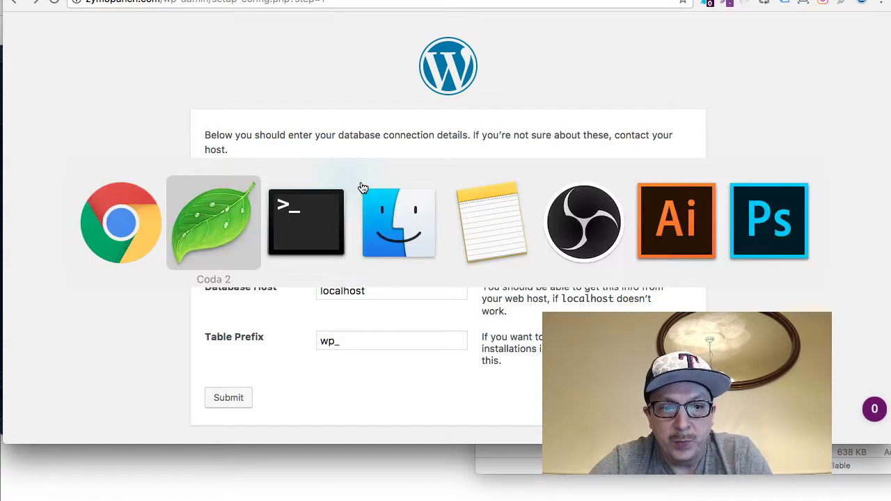
scroll(166, 116, "up", 10)
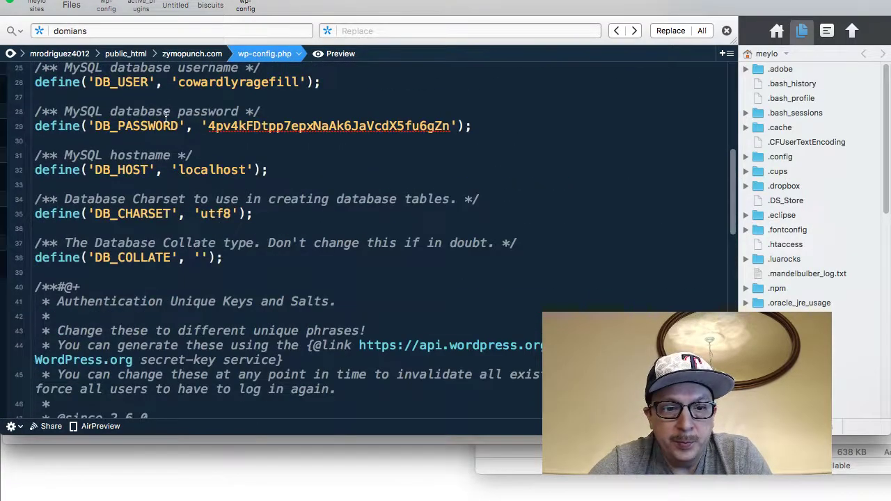
double_click(229, 156)
key("super+c")
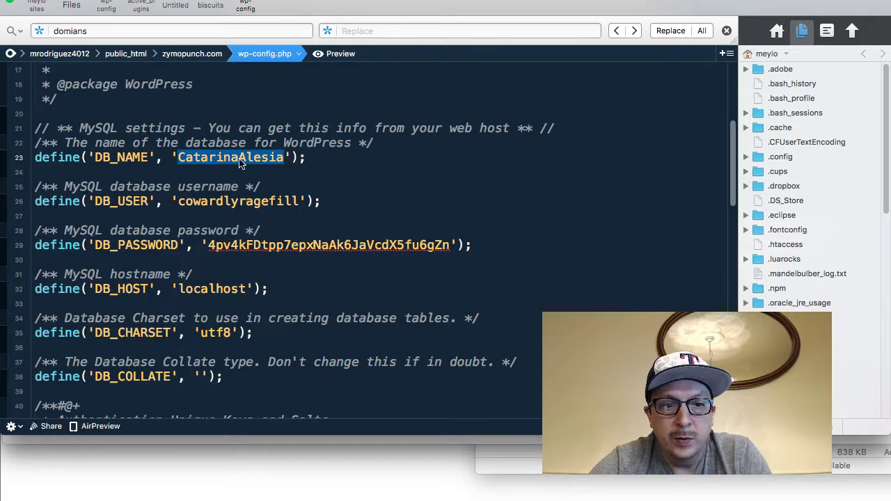
key("super+Tab")
key("super+v")
key("super+Tab")
Copy the DB_USER value from wp-config.php and select the installer's Username field
left_click(259, 186)
double_click(252, 202)
key("super+c")
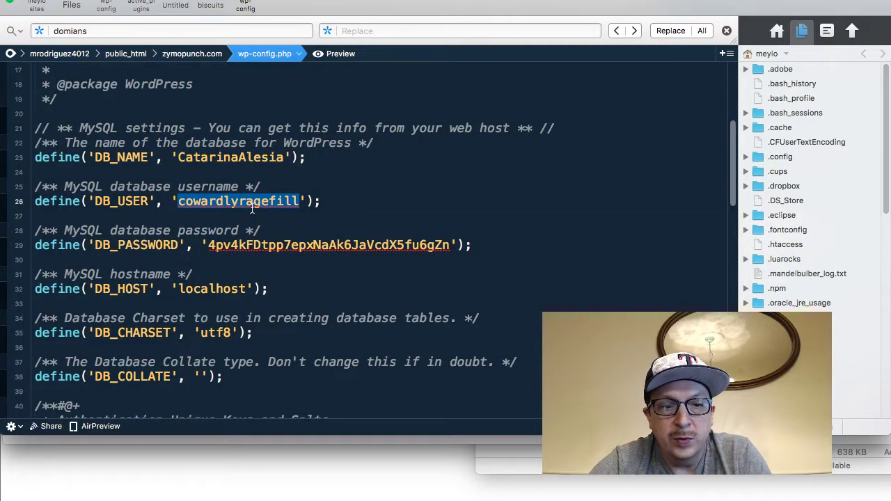
key("super+Tab")
double_click(344, 223)
Fill Username and Password from wp-config.php and submit the database details
key("super+v")
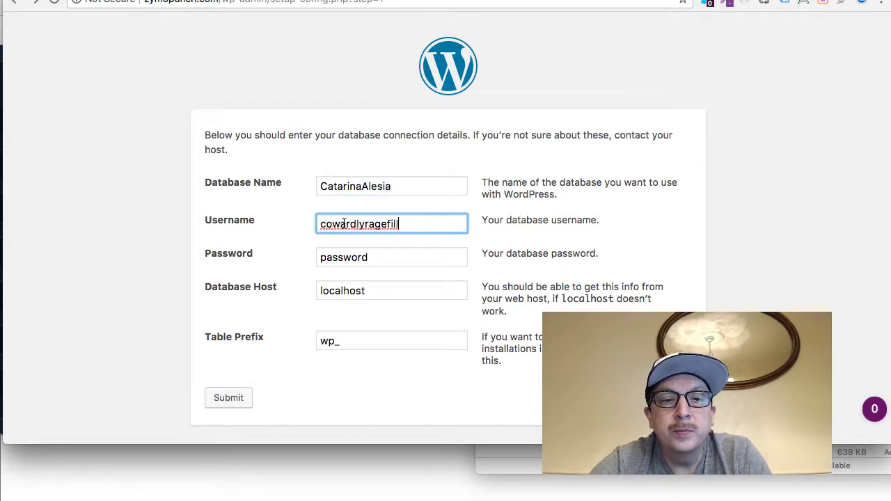
key("super+Tab")
double_click(317, 245)
key("super+Tab")
left_click(338, 255)
key("super+v")
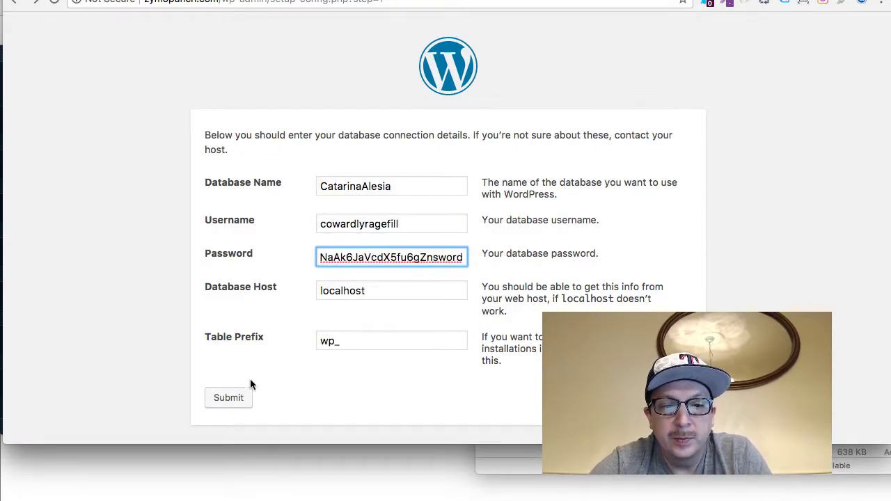
left_click(239, 398)
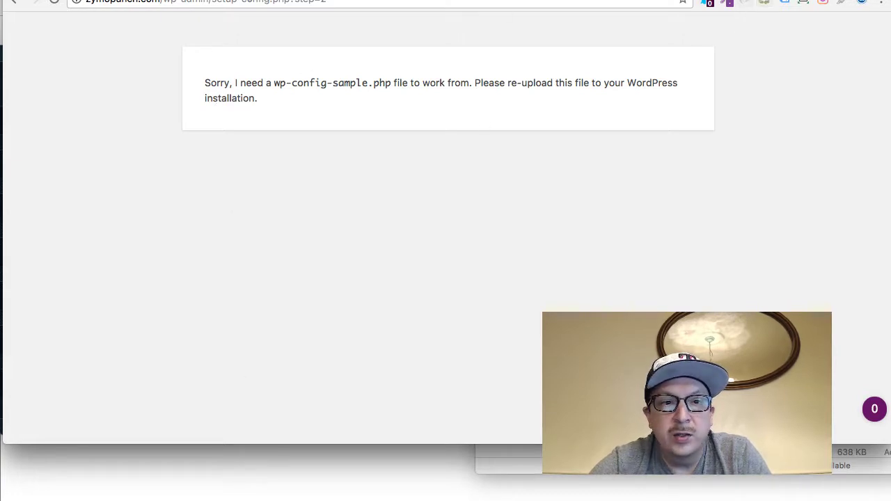
Load the zymopunch.com homepage, which reports a database connection error
left_click_drag(175, 5, 416, 6)
type("/")
key("Return")
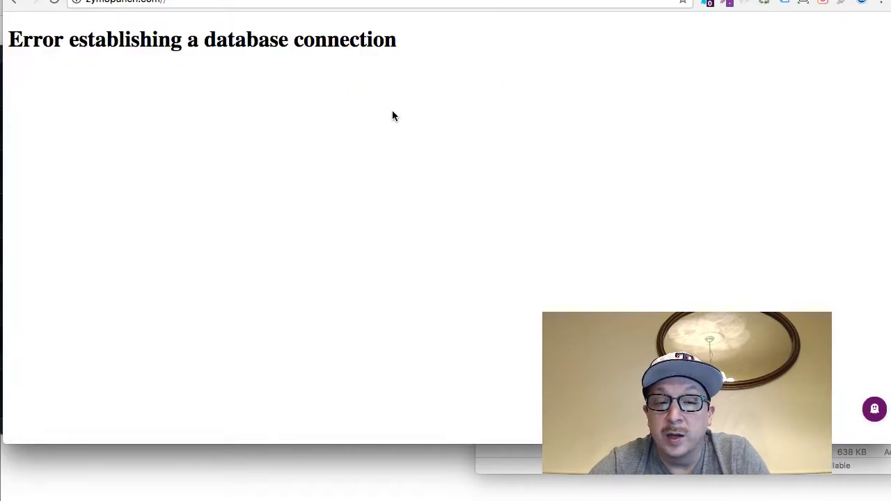
Duplicate wp-config.php in Coda's remote server file browser
key("super+Tab")
key("super+Tab")
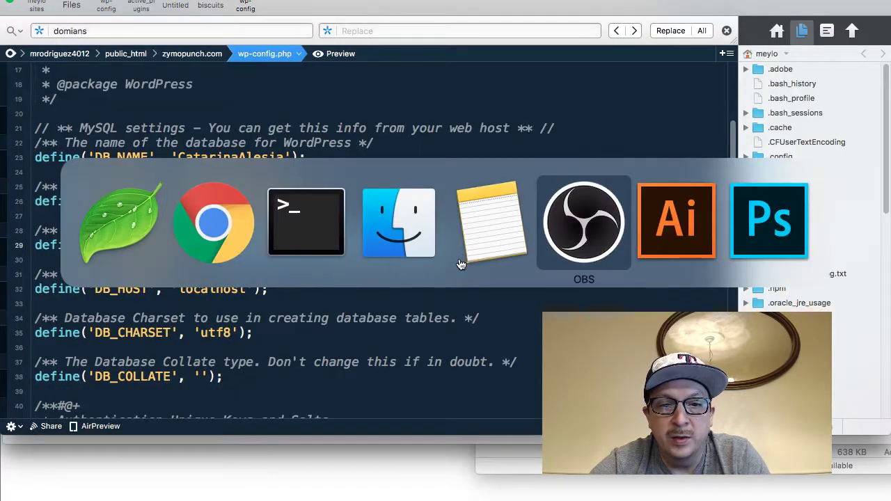
key("super+Tab")
key("super+Tab")
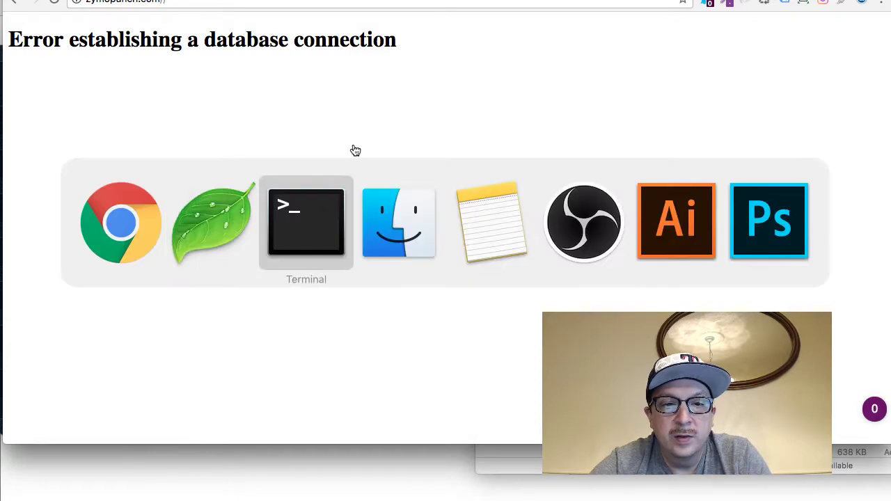
key("super+Tab")
key("super+Tab")
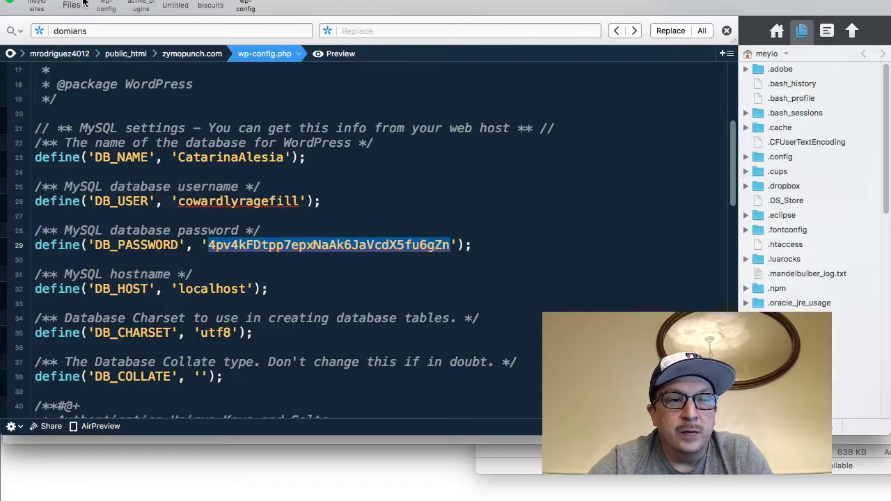
left_click(81, 4)
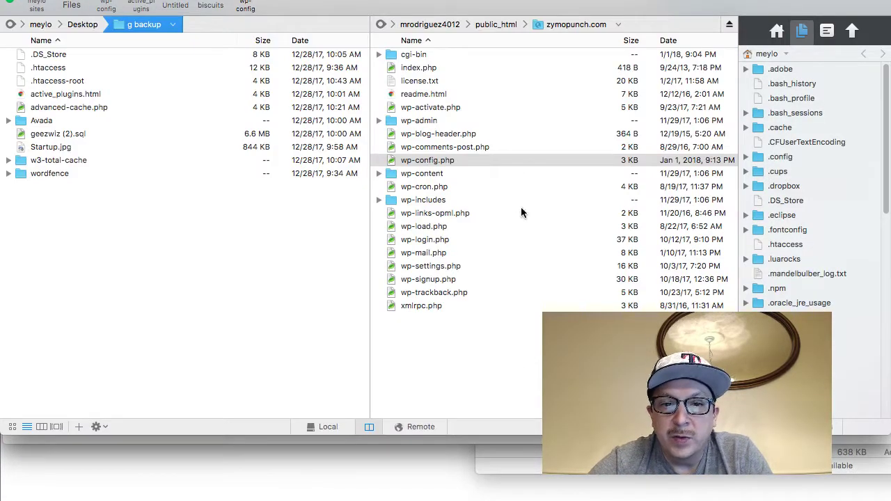
left_click(515, 378)
left_click(433, 161)
right_click(433, 162)
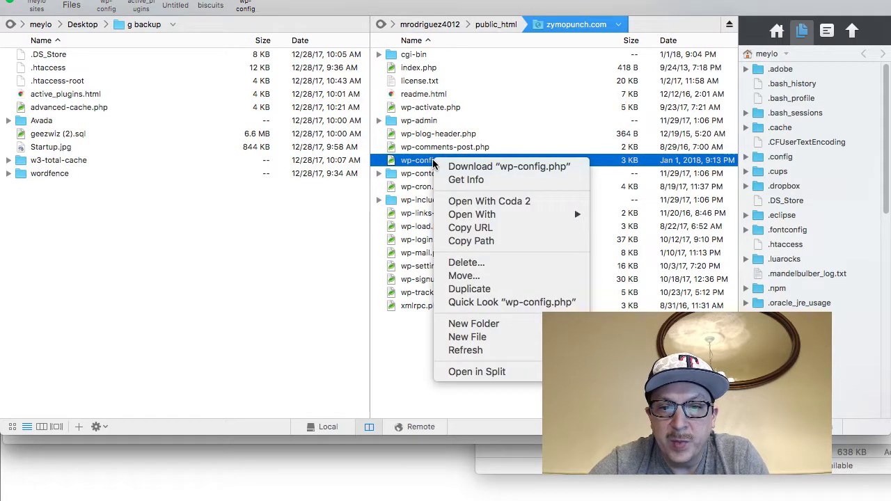
left_click(513, 293)
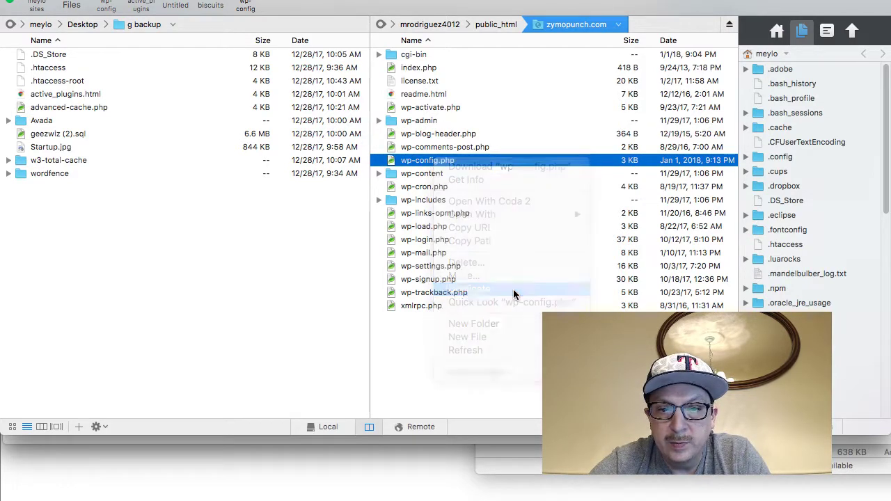
Rename the duplicated file to wp-config-sample.php
left_click(446, 161)
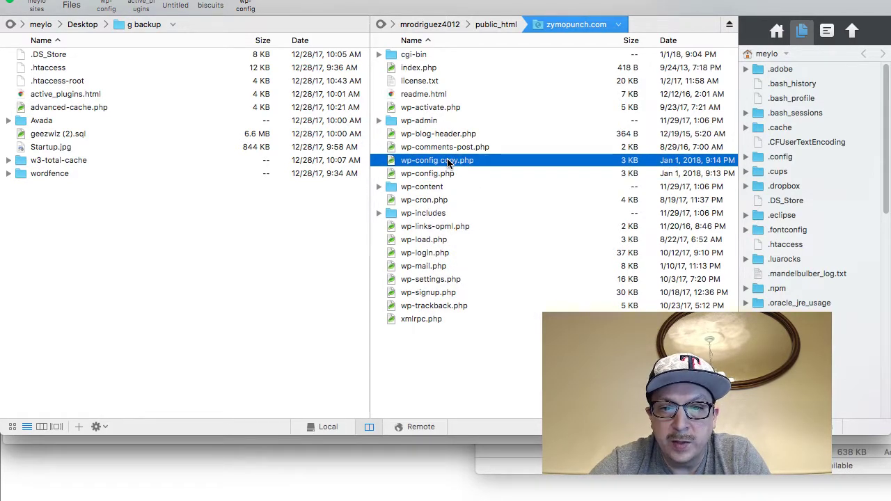
key("shift+Left")
key("shift+Left")
type("-sample")
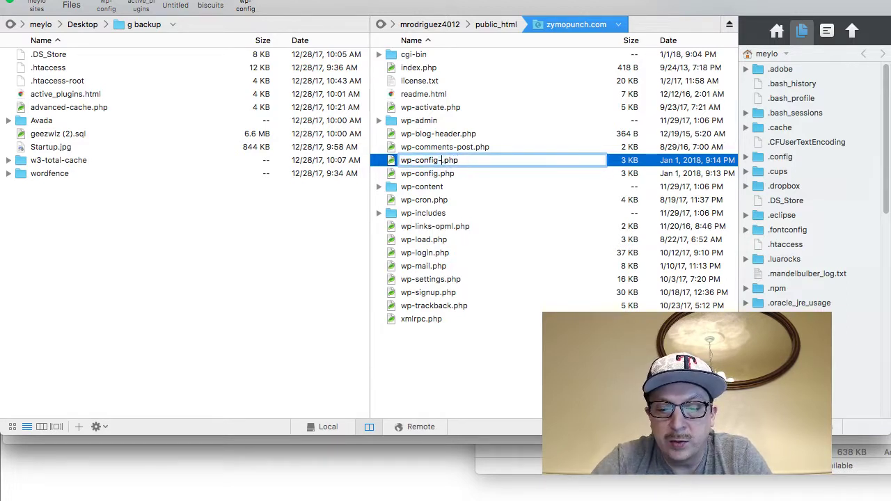
key("Return")
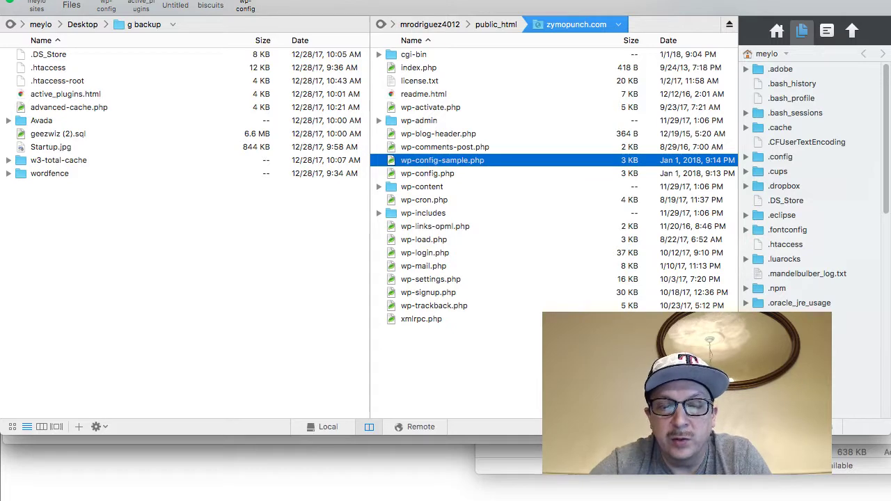
key("super+Tab")
key("super+Tab")
key("super+Tab")
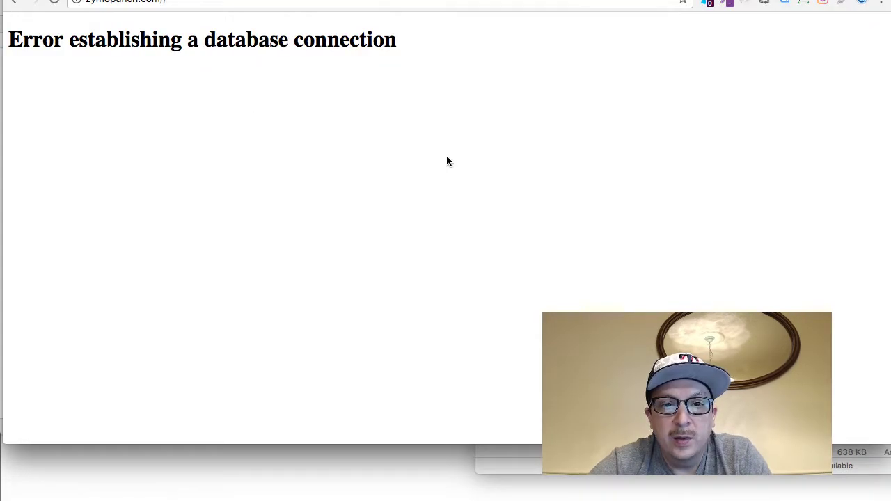
key("super+Tab")
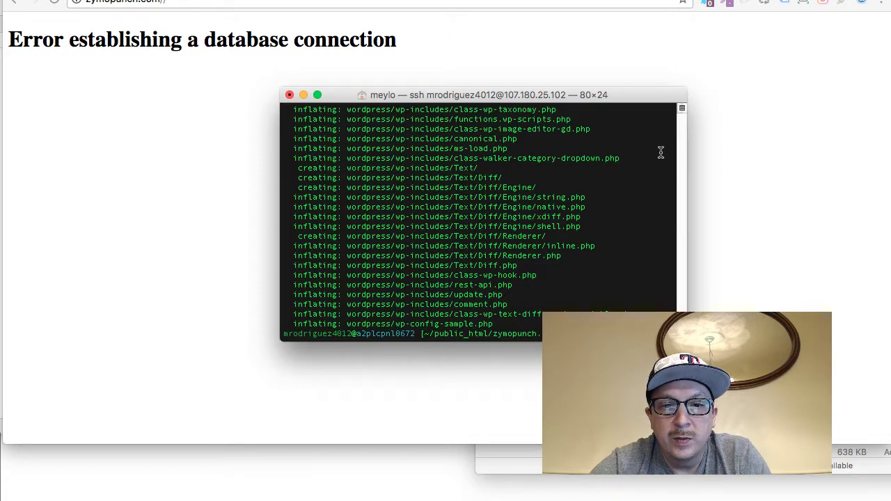
key("super+Tab")
key("super+Tab")
key("super+Tab")
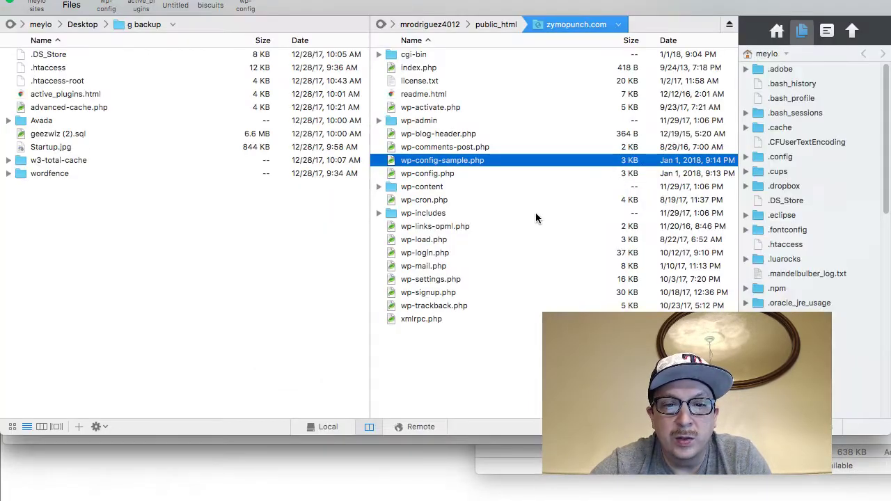
Select the entire wp-config.php code in Coda 2
left_click(245, 6)
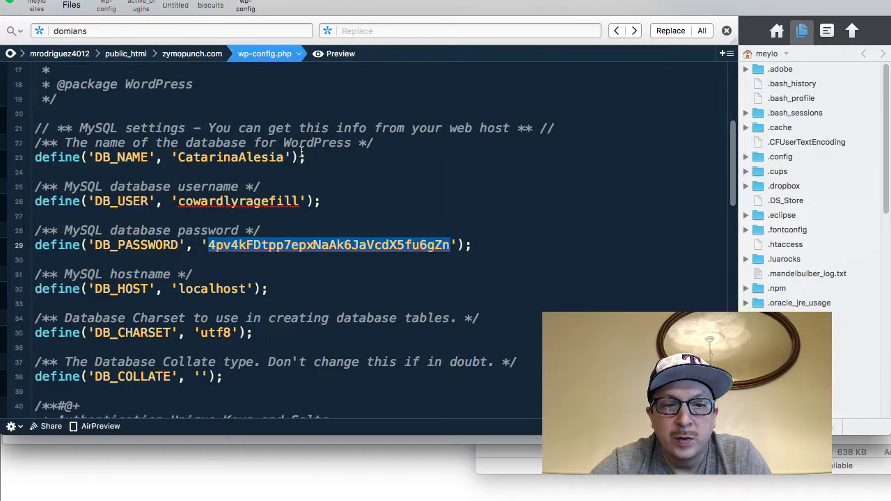
scroll(300, 152, "up", 10)
double_click(301, 153)
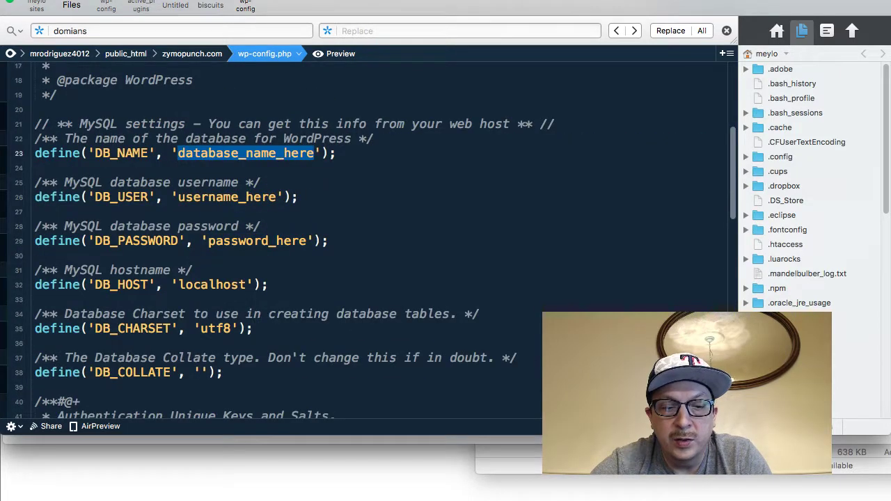
key("super+a")
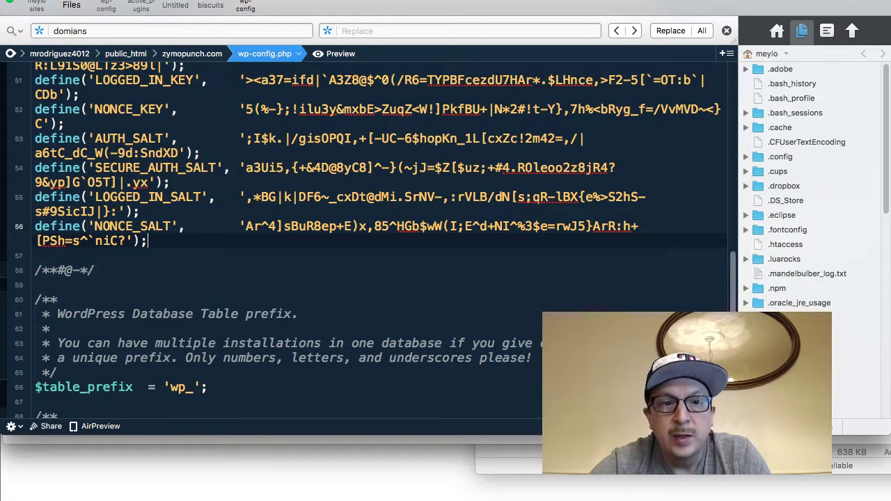
Replace wp-config-sample.php's contents with the pasted configuration, then return to Chrome
key("super+Tab")
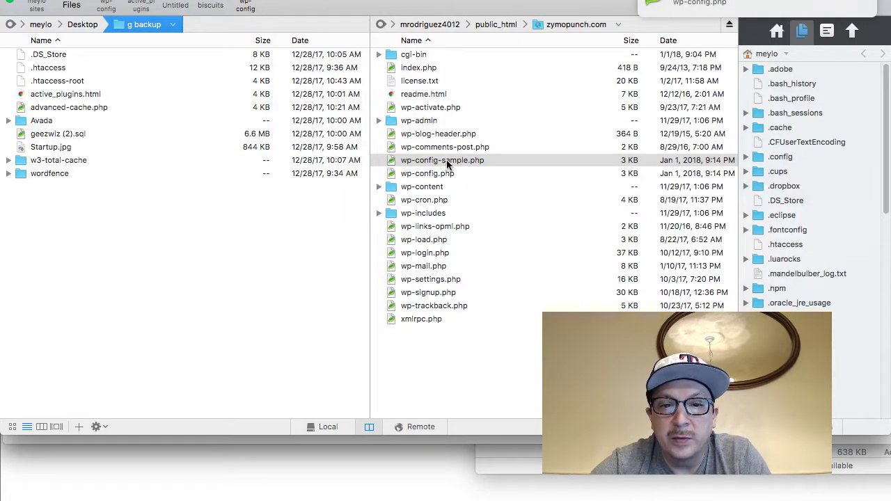
double_click(448, 161)
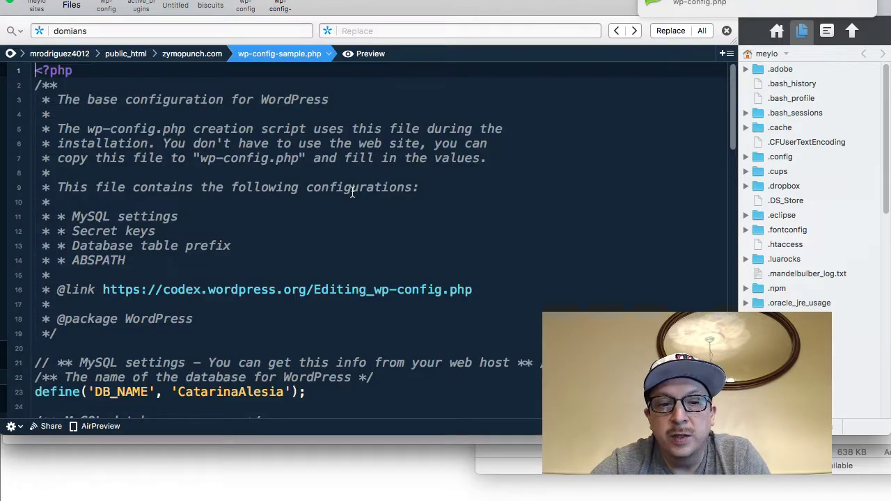
key("super+a")
key("BackSpace")
key("super+v")
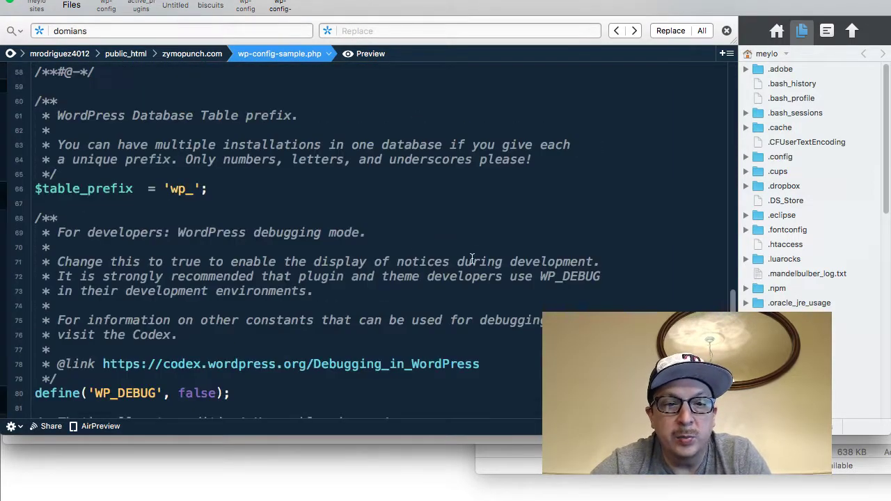
scroll(472, 259, "up", 20)
scroll(472, 259, "down", 5)
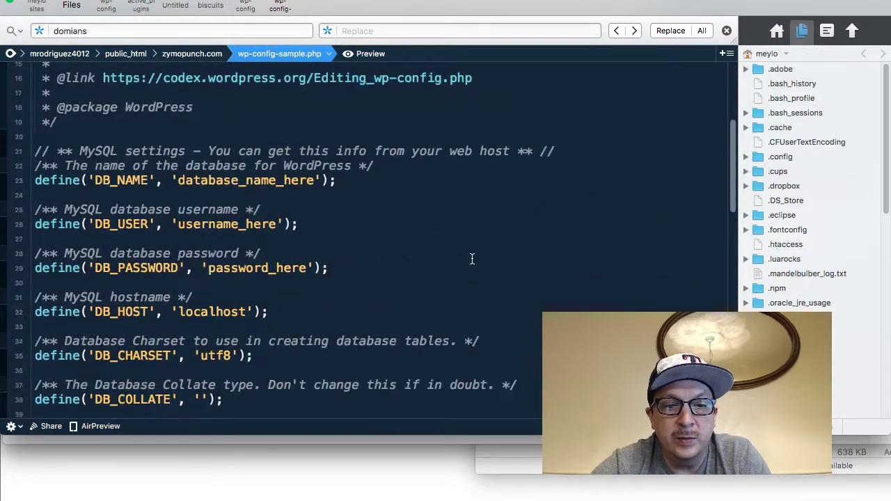
key("super+Tab")
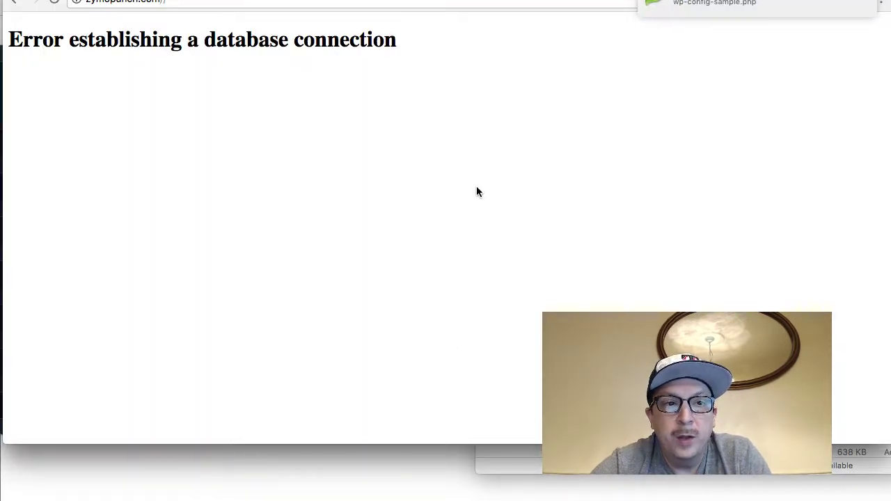
Reload the installer and run 'installing now', which fails with a database connection error
key("super+r")
key("super+r")
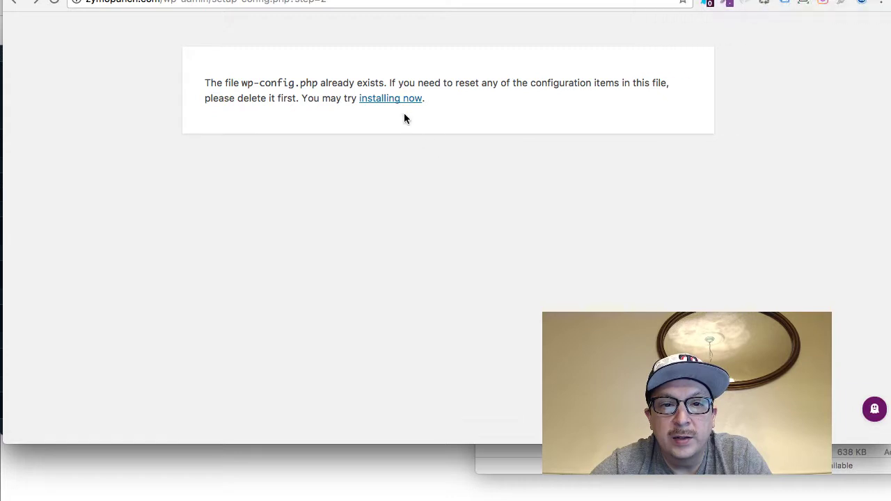
left_click(395, 103)
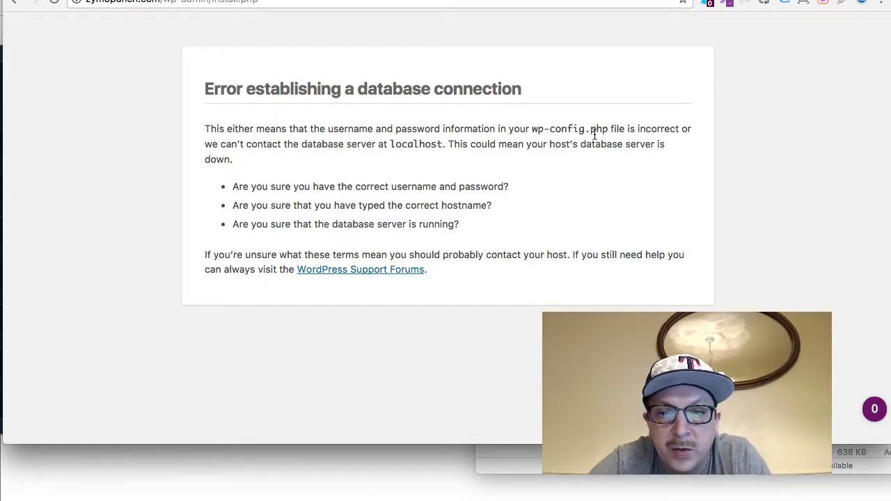
key("super+Tab")
Close the sample file and check the quotes around DB_PASSWORD in wp-config.php
key("super+w")
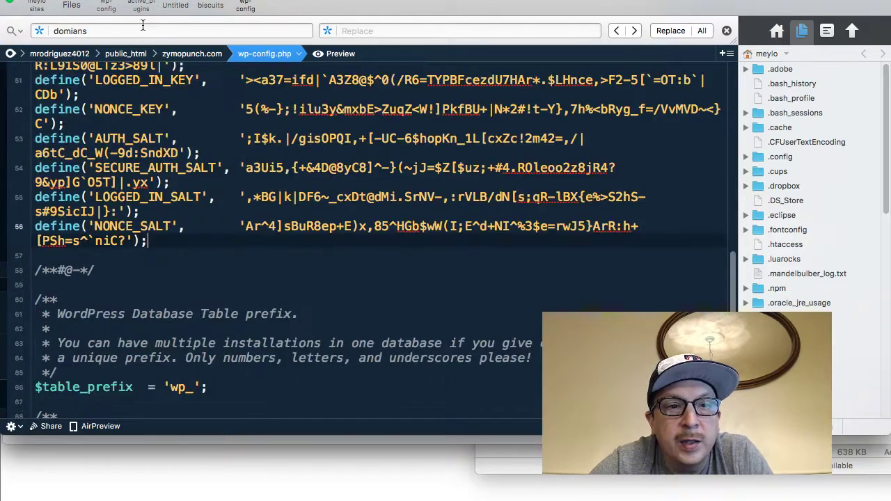
scroll(204, 184, "up", 5)
scroll(205, 192, "down", 5)
scroll(205, 193, "up", 10)
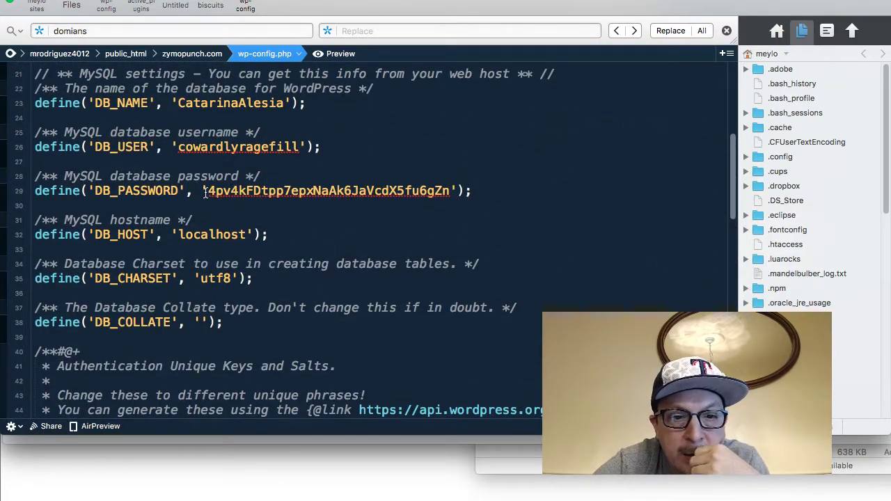
scroll(248, 199, "up", 2)
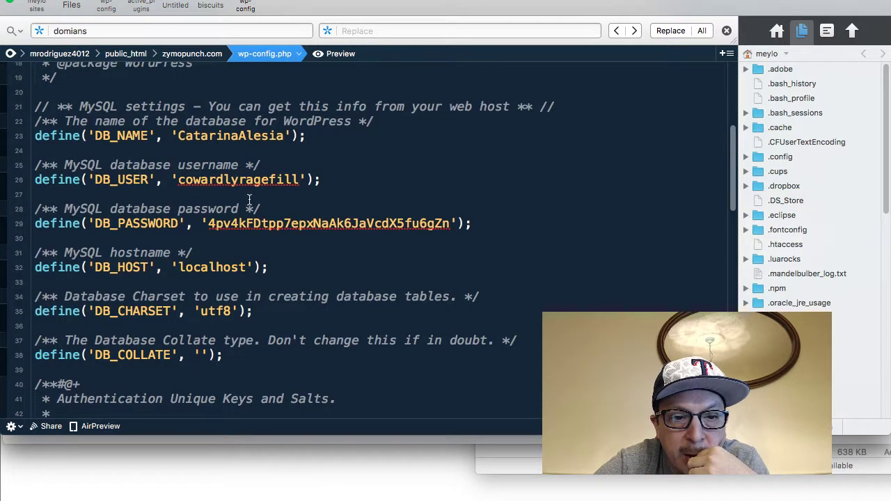
scroll(249, 199, "down", 2)
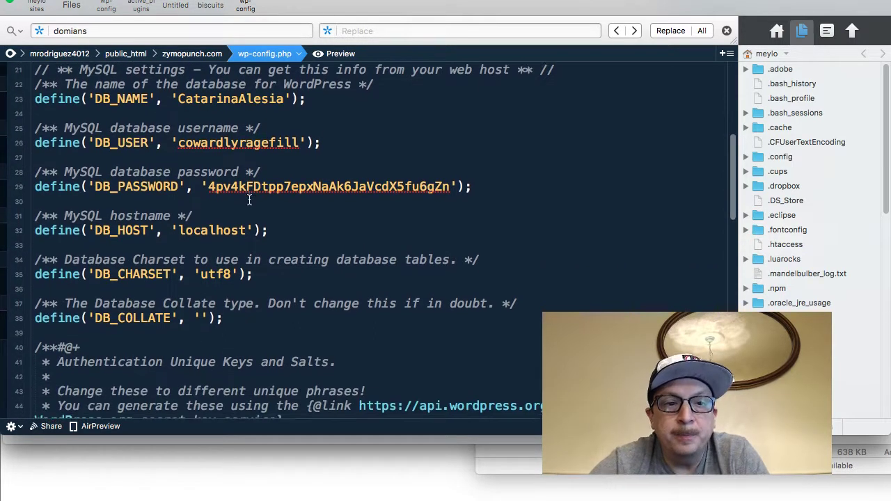
left_click(458, 185)
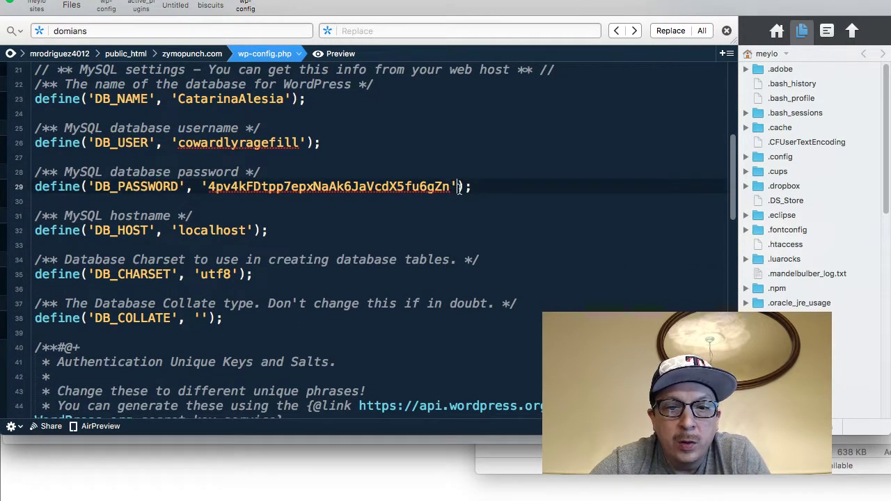
key("Left")
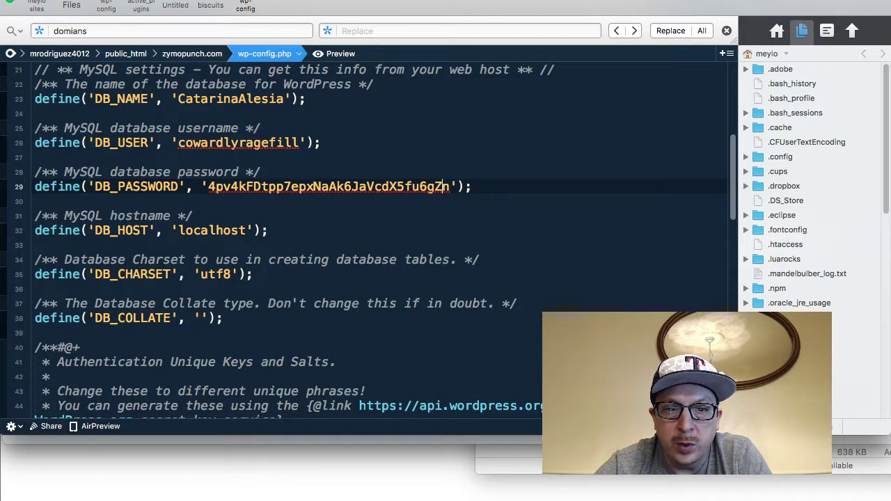
Save wp-config.php to the server and return to Chrome
scroll(461, 243, "down", 3)
scroll(461, 244, "down", 15)
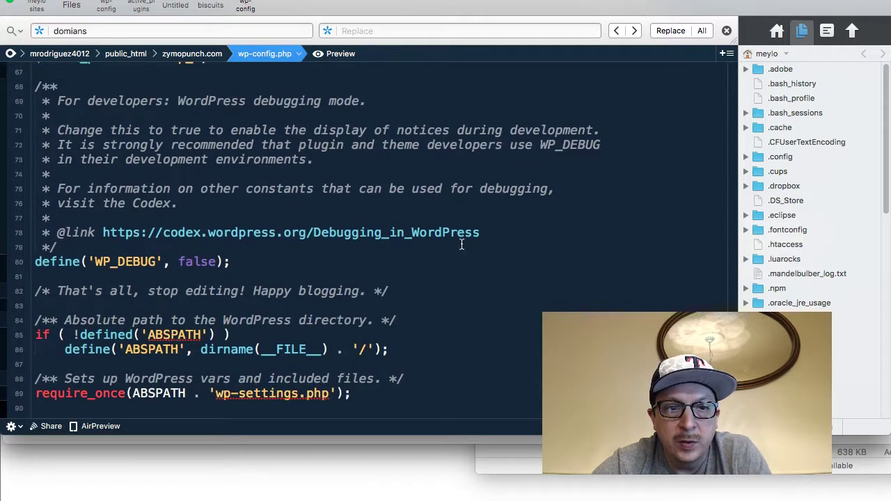
key("super+s")
key("super+Tab")
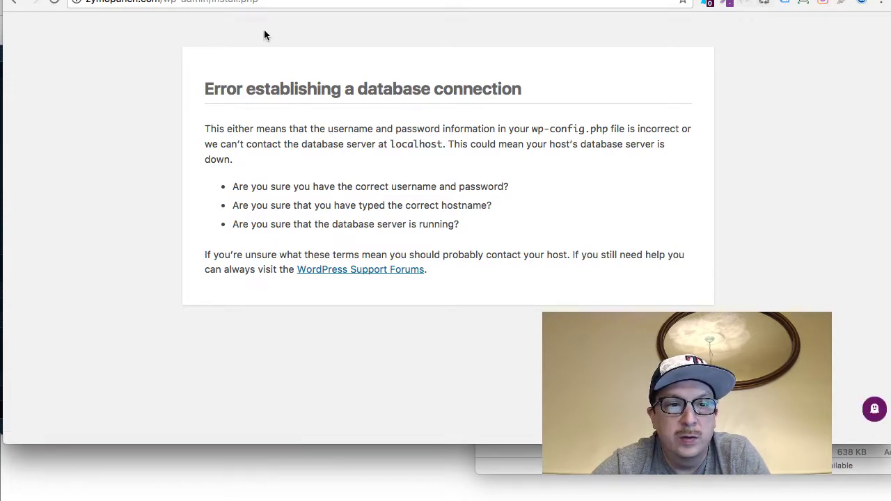
Load and reload the zymopunch.com/ homepage, which shows the database connection error
left_click_drag(170, 2, 258, 2)
type("//")
key("Return")
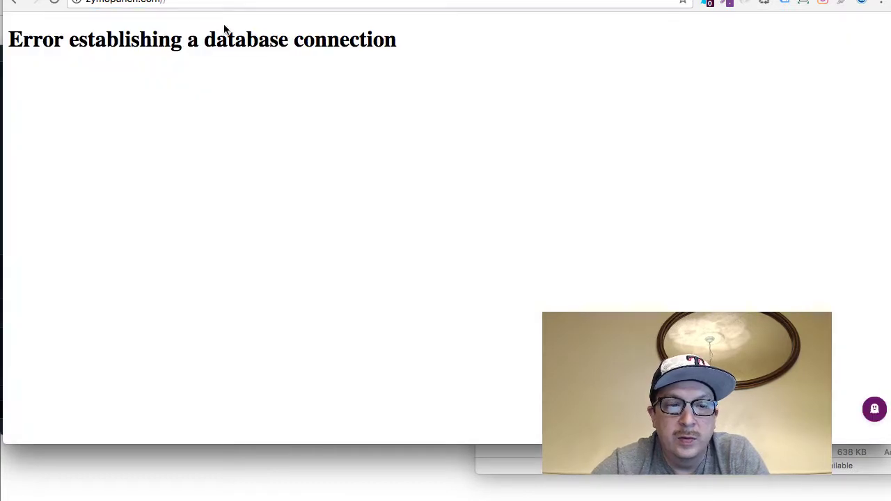
key("super+r")
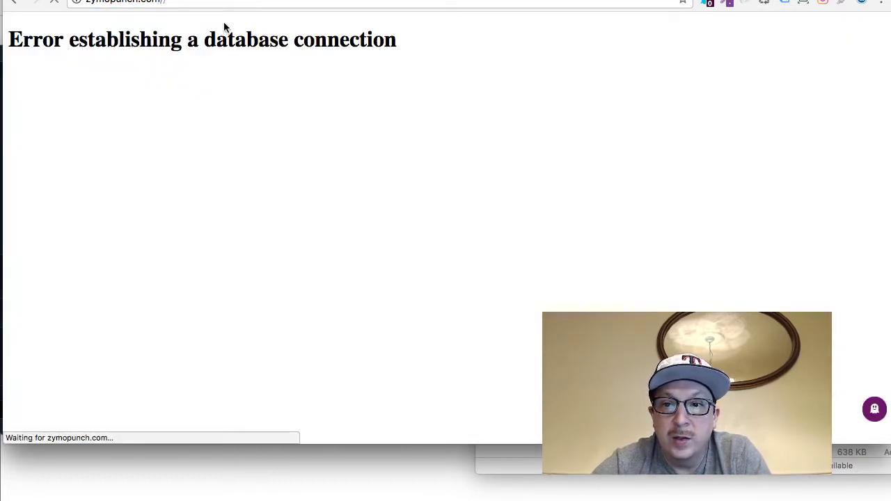
Launch Firefox through Spotlight search
key("super+space")
type("fir")
key("Return")
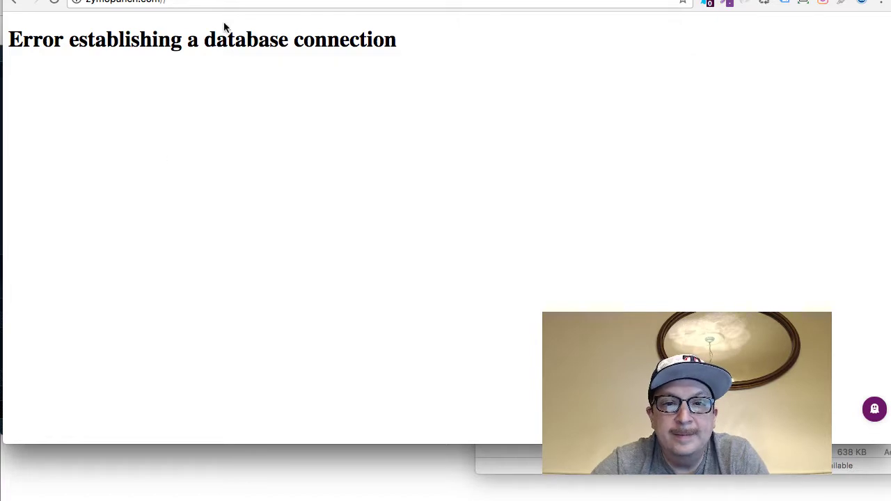
left_click(155, 1)
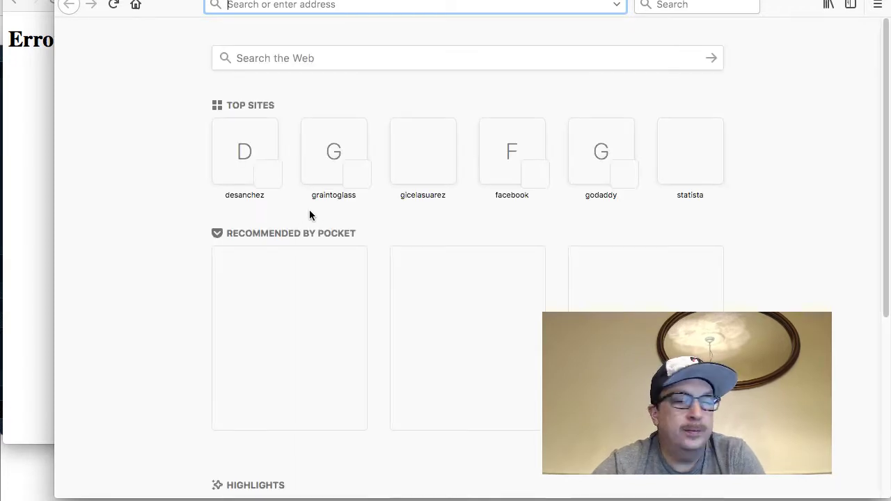
type("http://zymopunch.com")
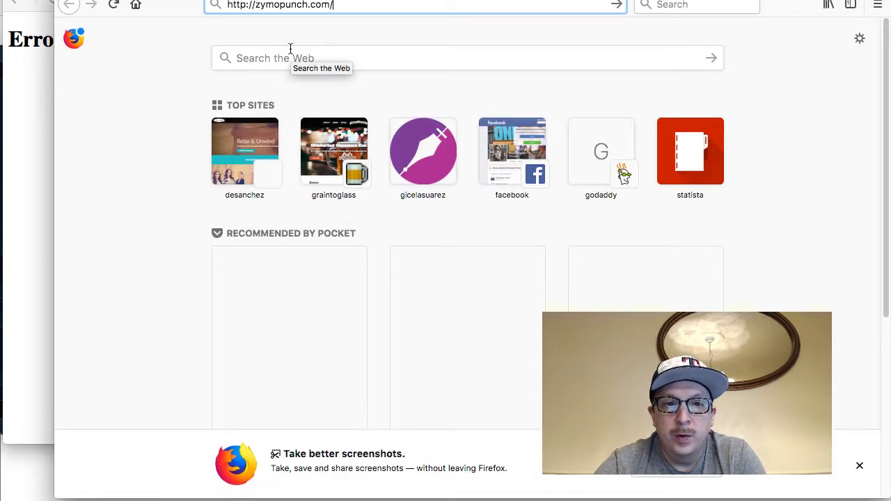
key("Return")
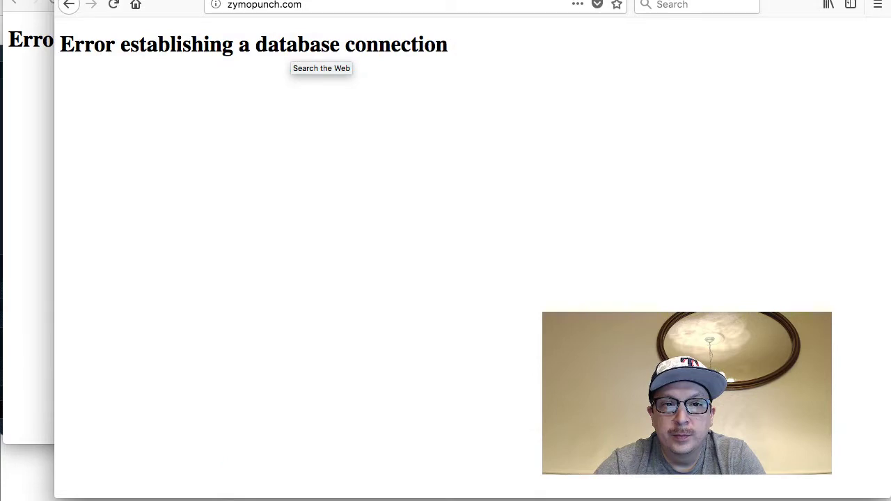
left_click(342, 7)
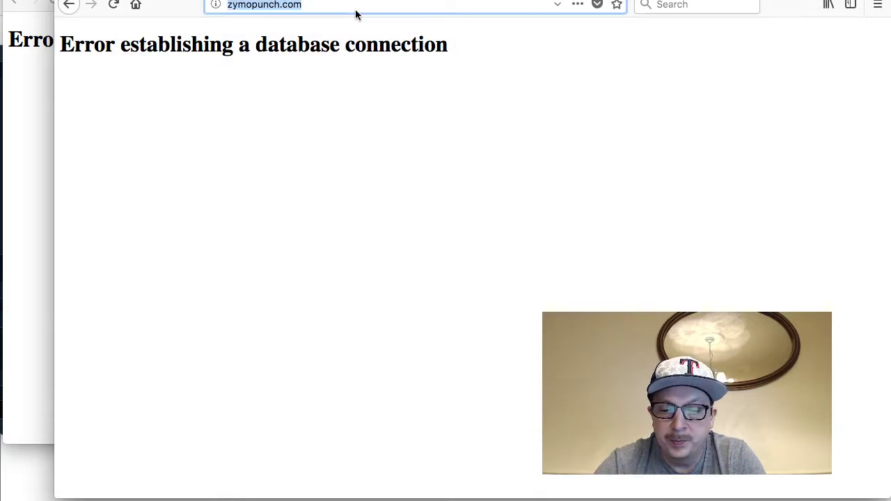
type("/wp")
key("BackSpace")
key("BackSpace")
key("BackSpace")
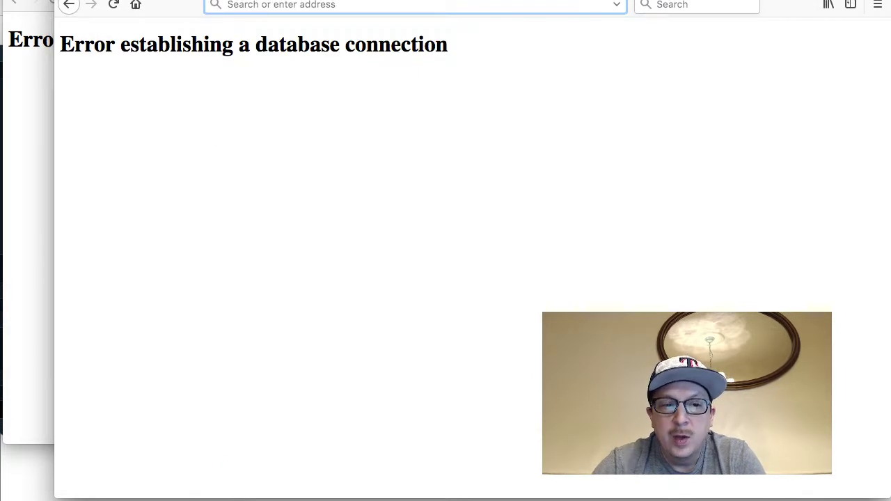
key("super+Tab")
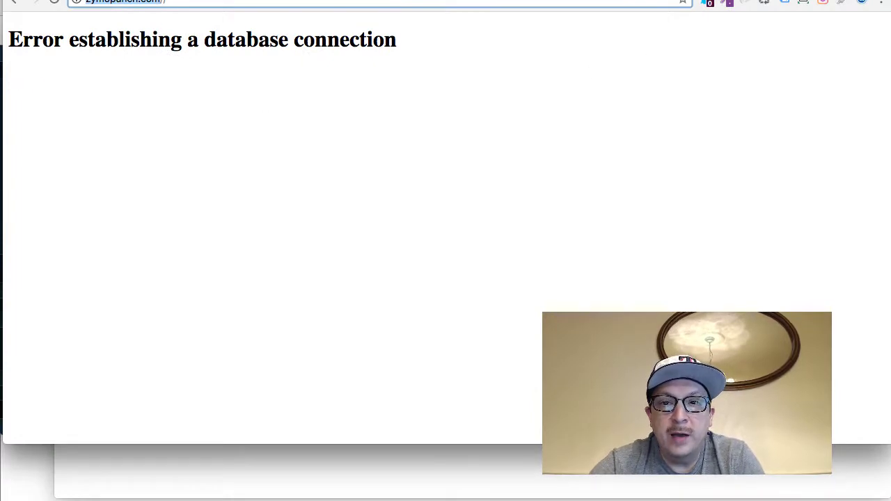
key("ctrl+Tab")
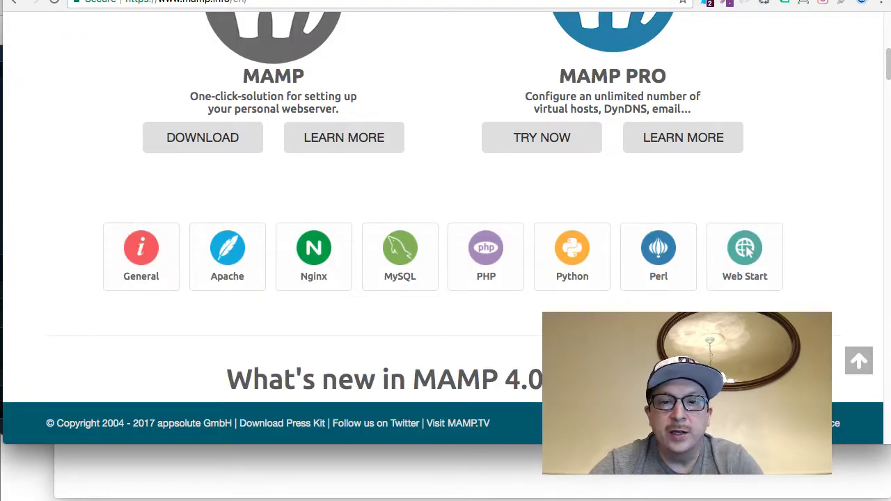
Fill both Add New User password fields with text copied from wp-config.php
key("ctrl+Tab")
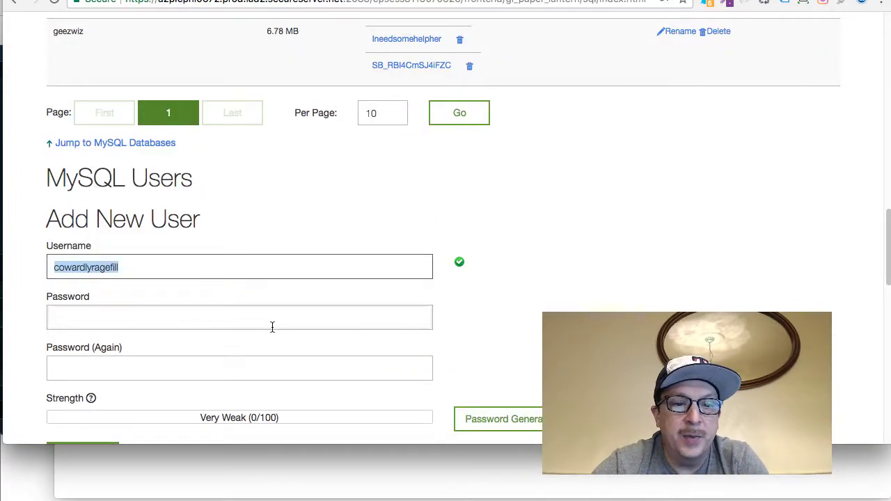
scroll(272, 327, "down", 3)
left_click(162, 207)
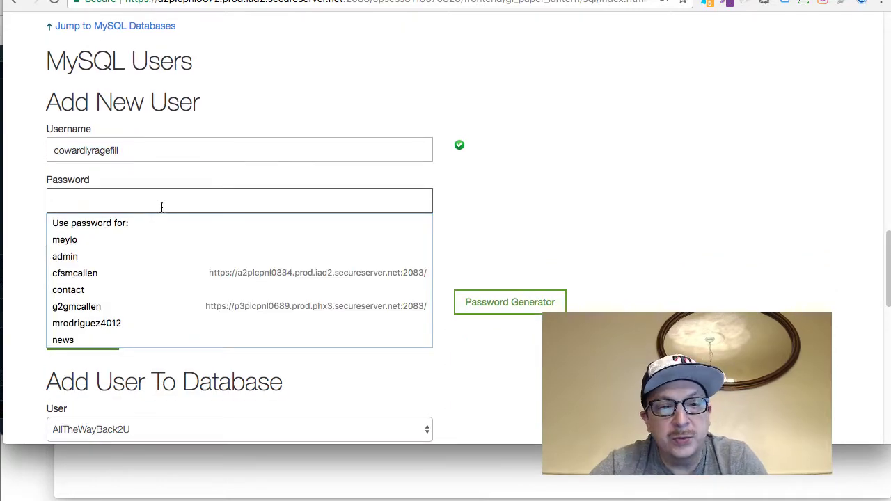
key("super+Tab")
key("super+Tab")
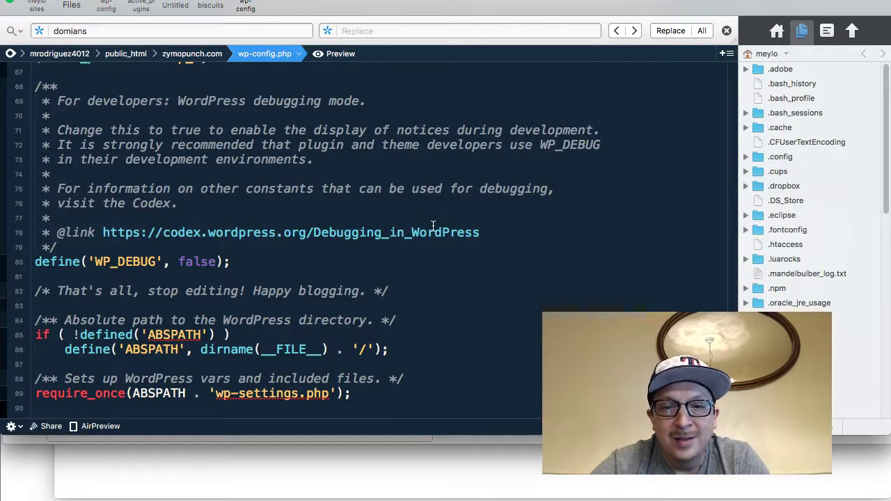
scroll(303, 287, "down", 1)
scroll(302, 286, "up", 20)
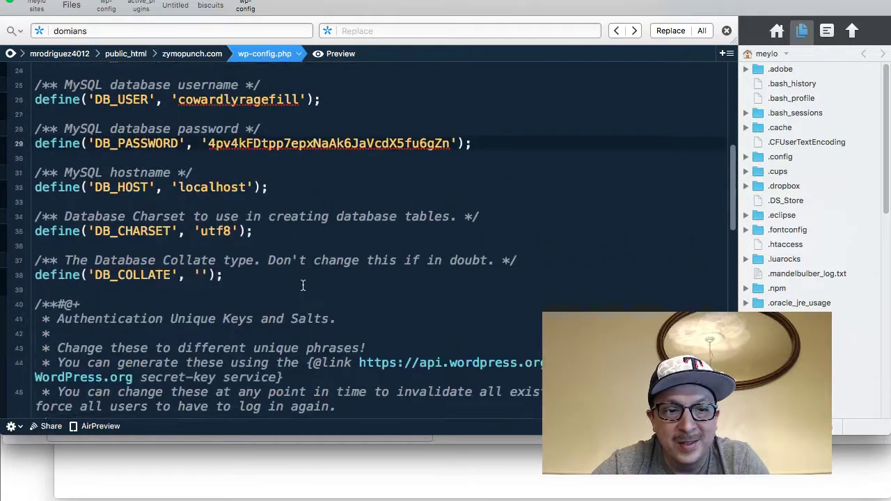
scroll(302, 286, "down", 5)
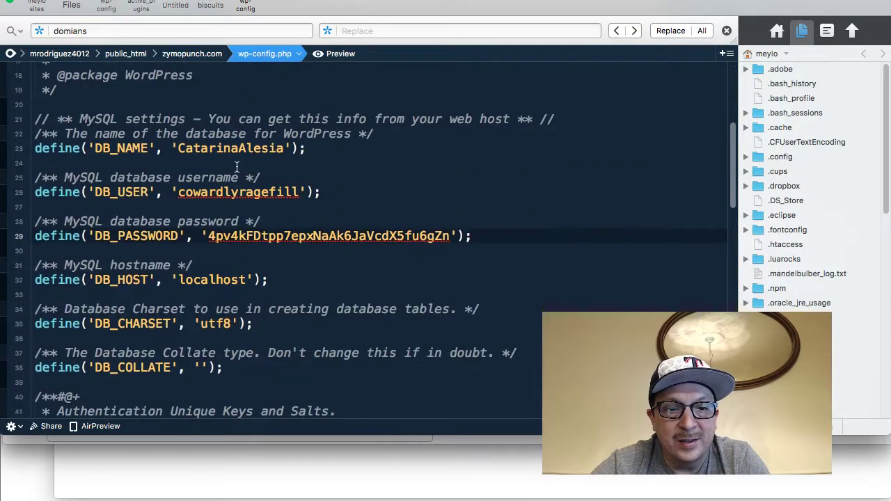
double_click(237, 193)
key("super+Tab")
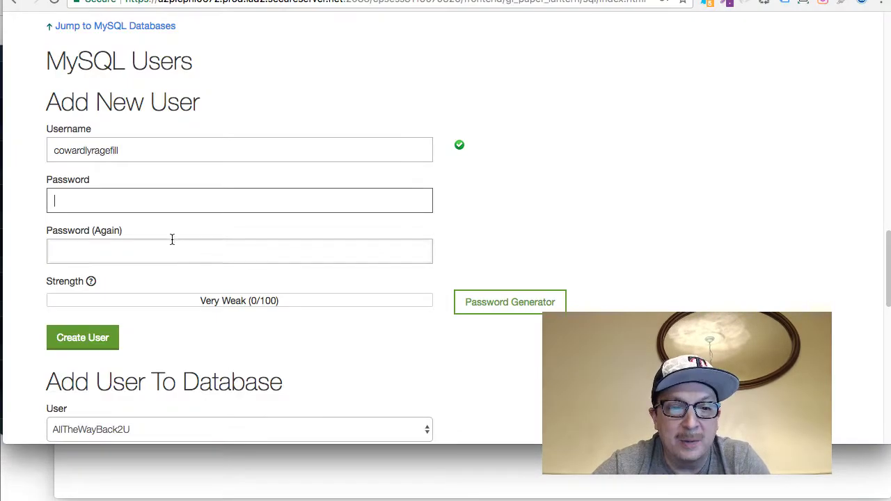
key("super+v")
left_click(133, 250)
key("super+v")
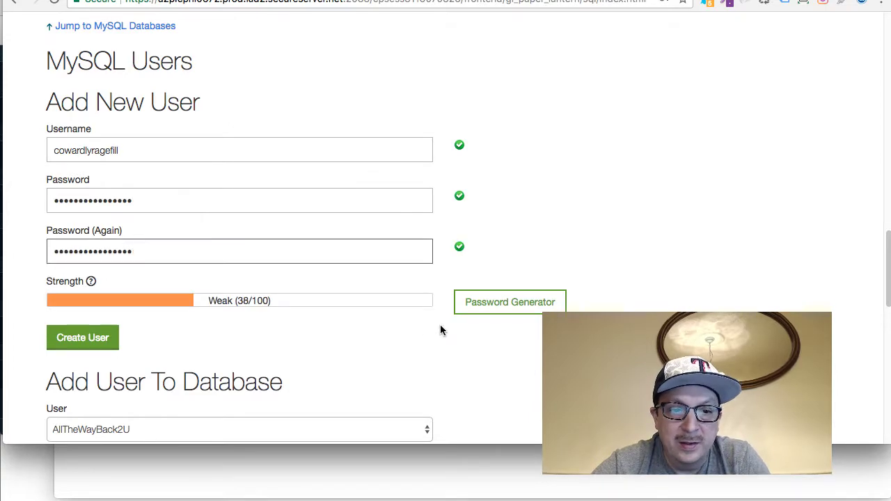
Replace both password entries with wp-config's DB_PASSWORD and create user cowardlyragefill
key("super+Tab")
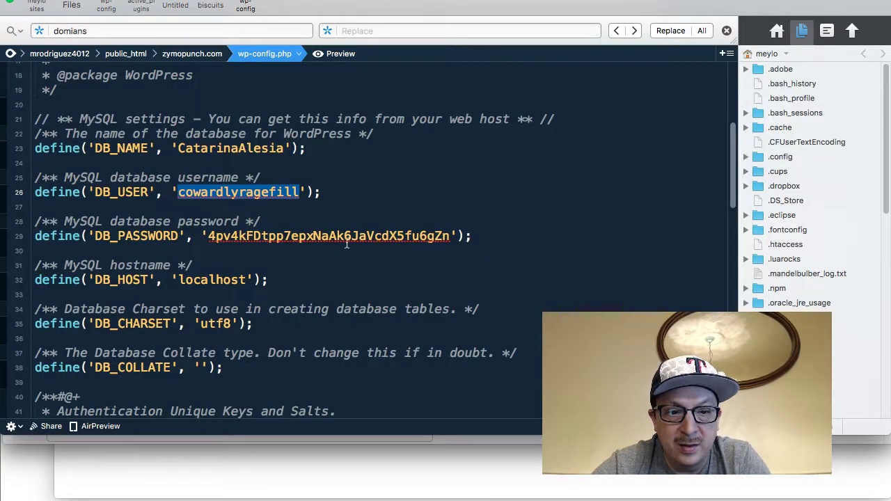
double_click(338, 236)
key("super+Tab")
double_click(150, 196)
key("BackSpace")
key("super+v")
double_click(143, 248)
key("BackSpace")
key("super+v")
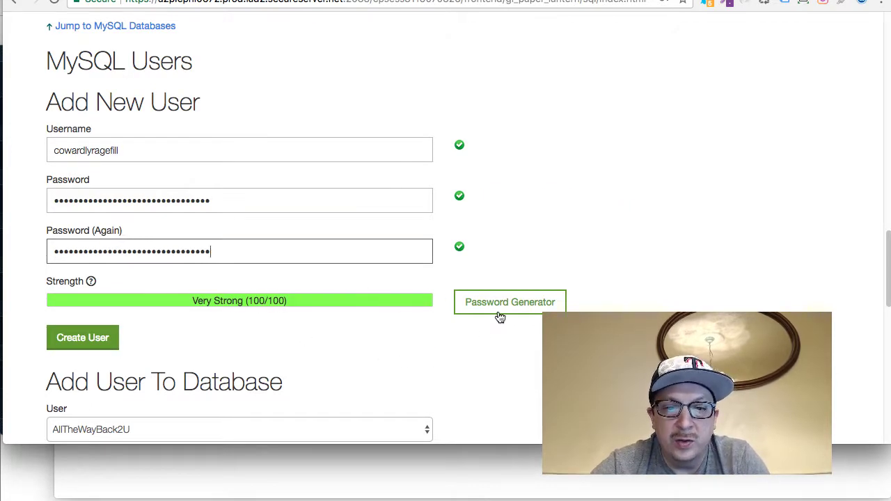
left_click(115, 346)
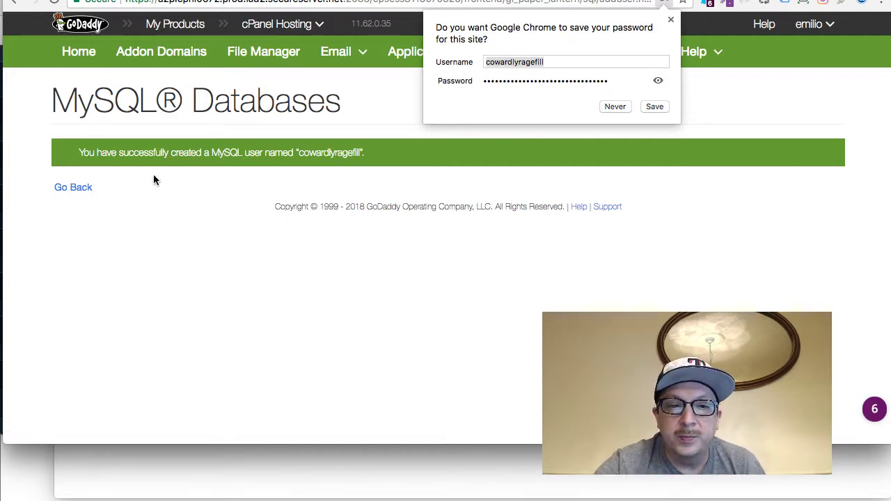
Add user cowardlyragefill to the site's database under Add User To Database
left_click(84, 188)
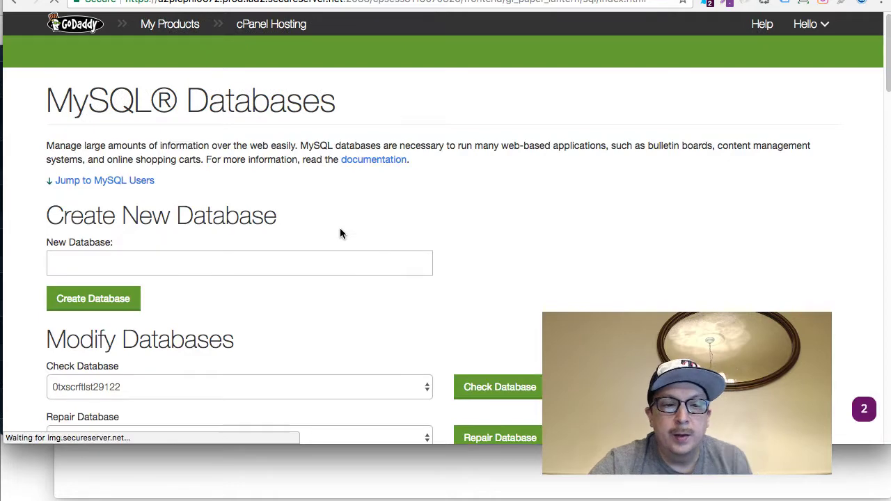
scroll(340, 234, "down", 9)
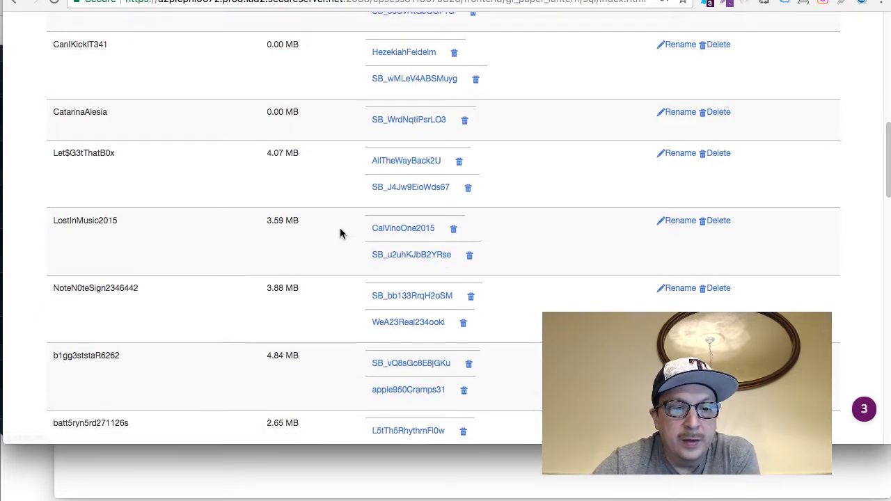
scroll(340, 233, "down", 10)
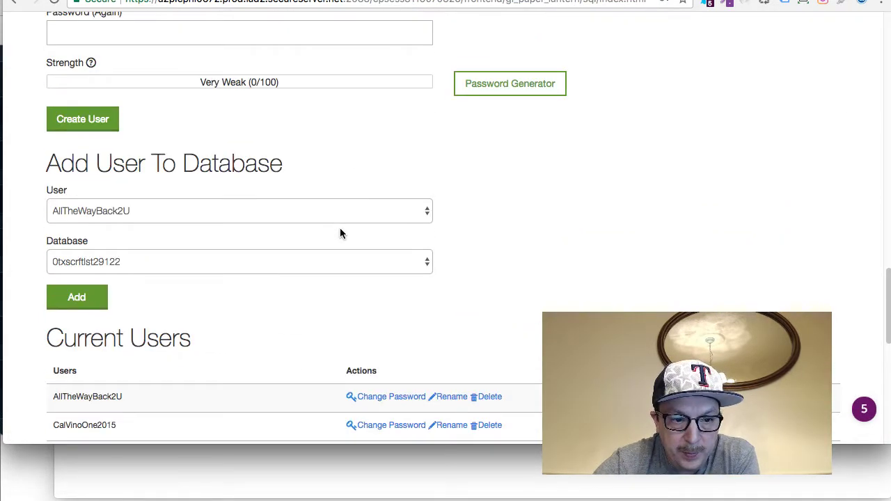
left_click(293, 213)
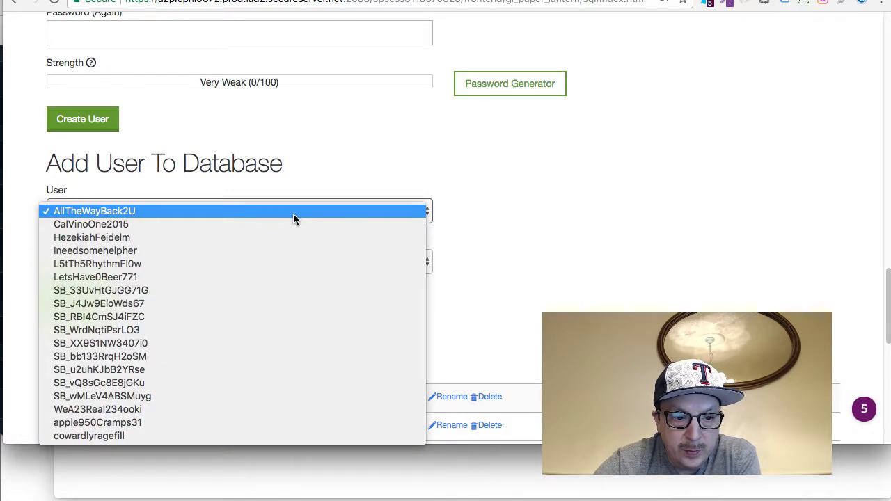
left_click(237, 435)
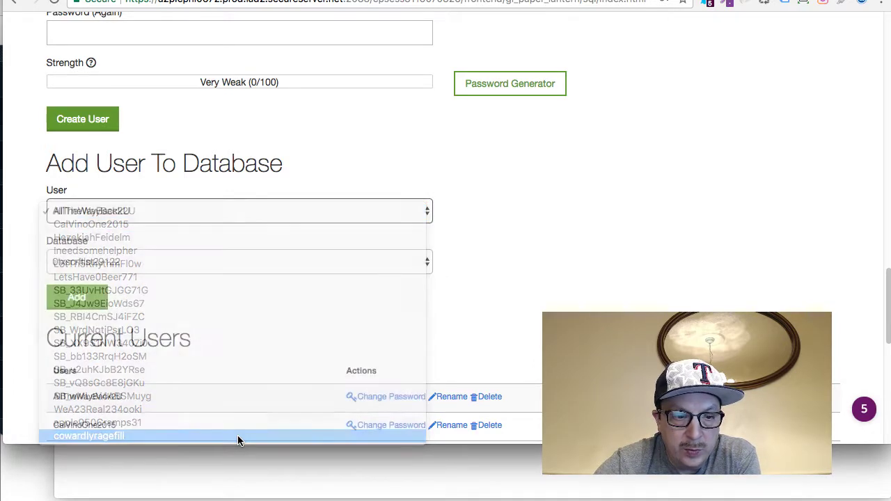
left_click(220, 261)
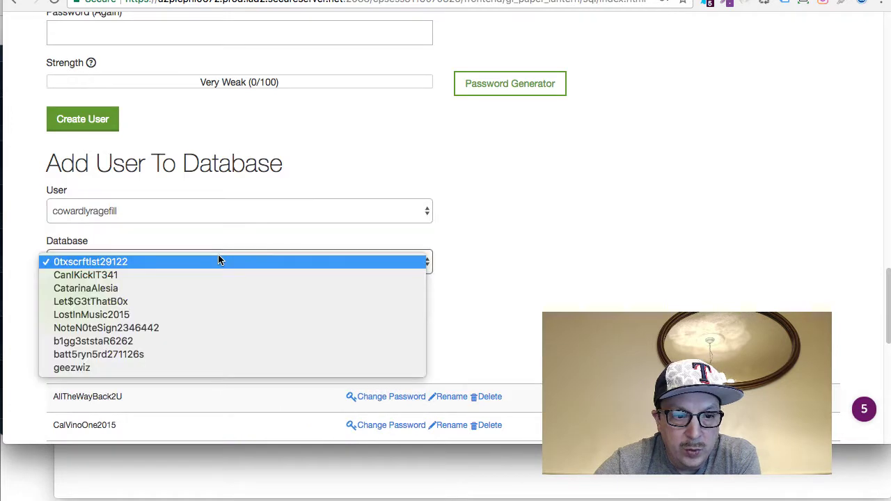
left_click(219, 291)
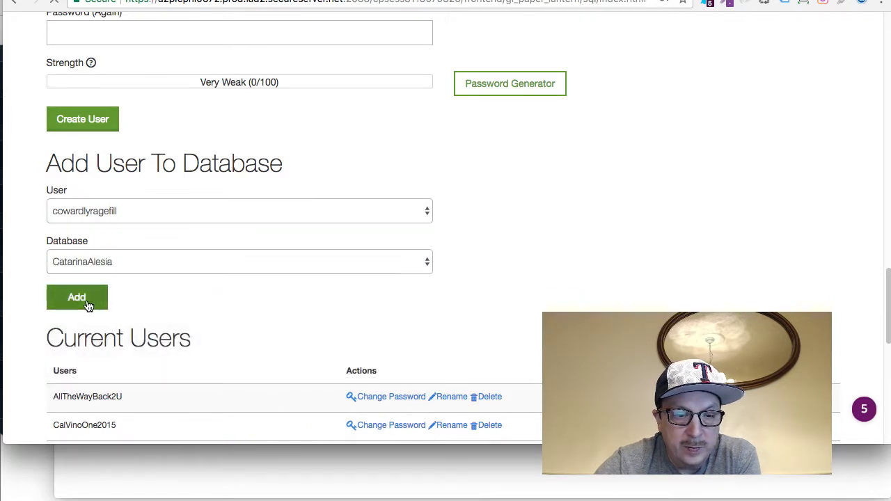
left_click(88, 306)
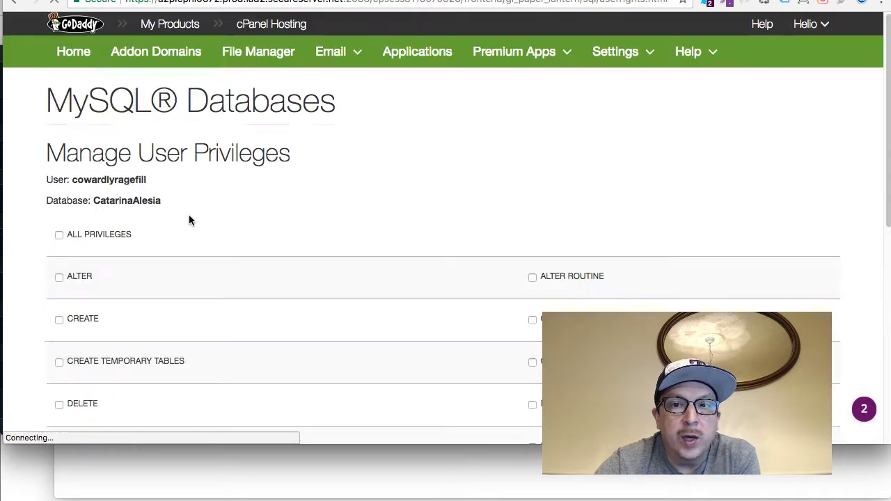
Grant the user ALL PRIVILEGES, save the changes, and bring Firefox forward
left_click(58, 235)
scroll(350, 194, "down", 5)
left_click(104, 345)
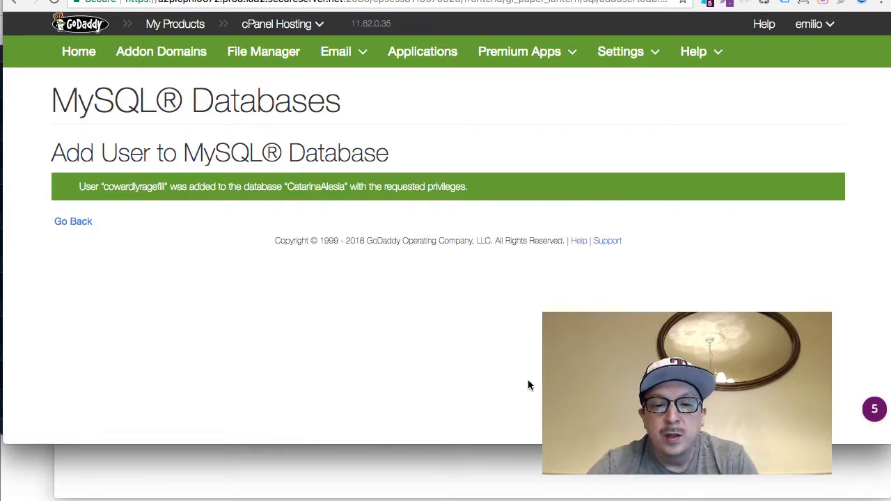
left_click(514, 487)
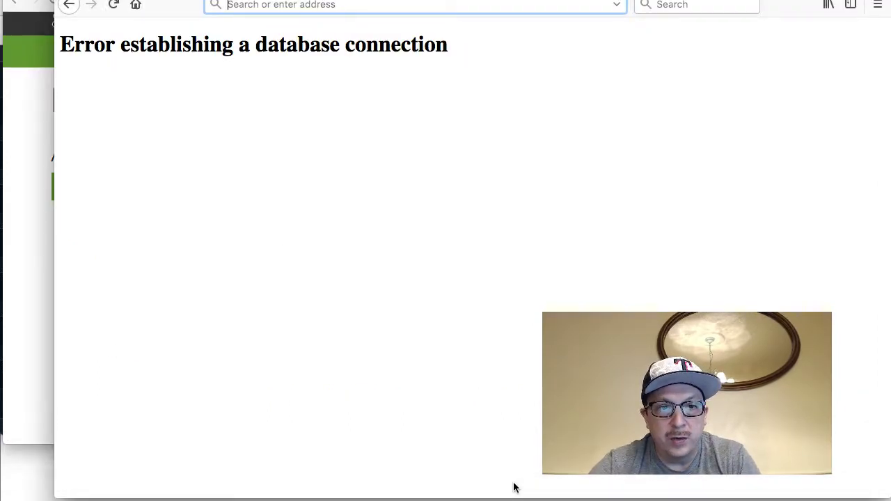
Continue in English and enter site title Zymopunch with the admin username, password and e-mail
key("super+r")
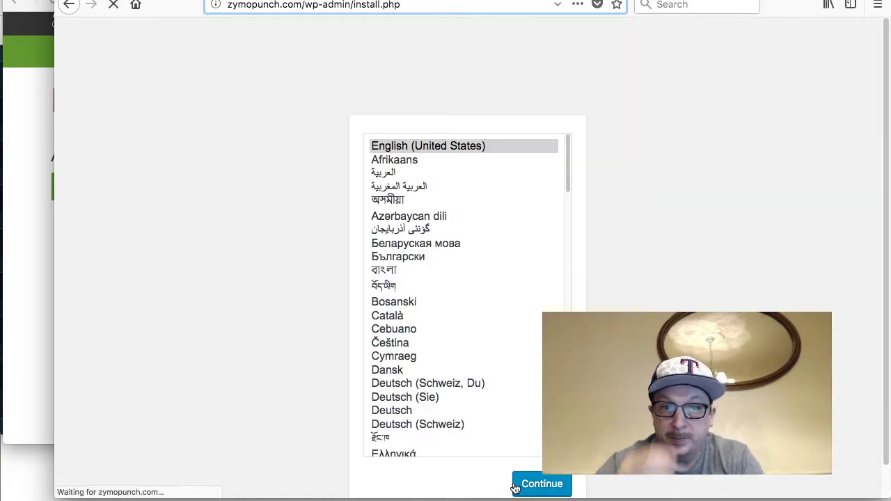
left_click(554, 485)
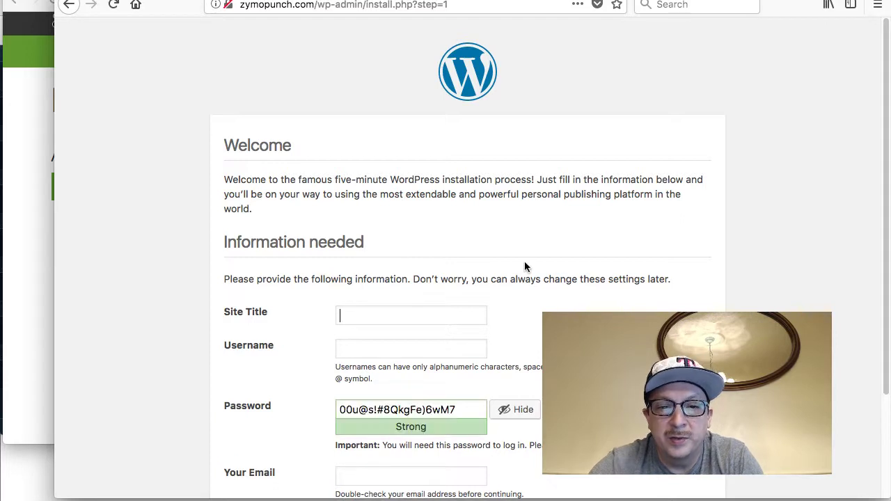
type("Zy")
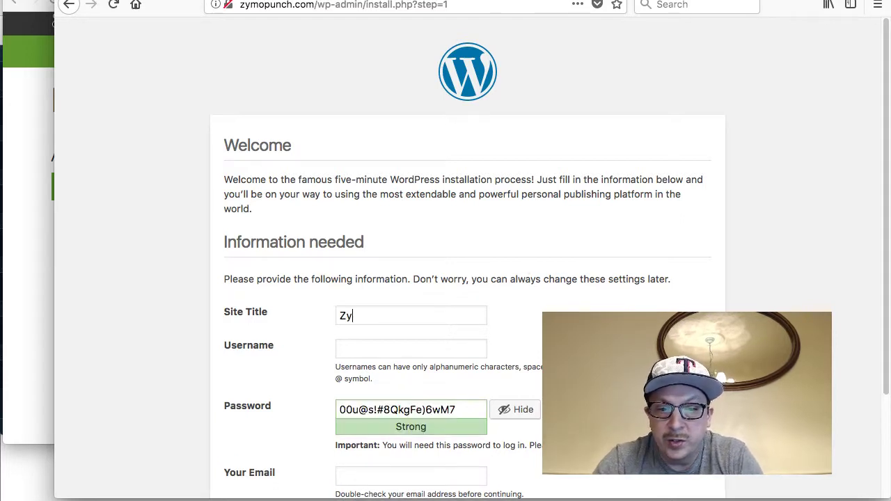
type("mopuc")
type("ch")
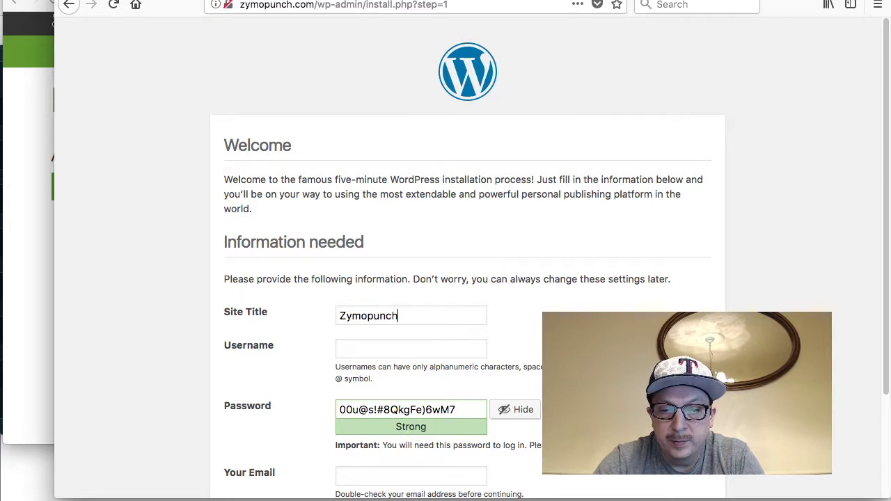
scroll(540, 180, "down", 3)
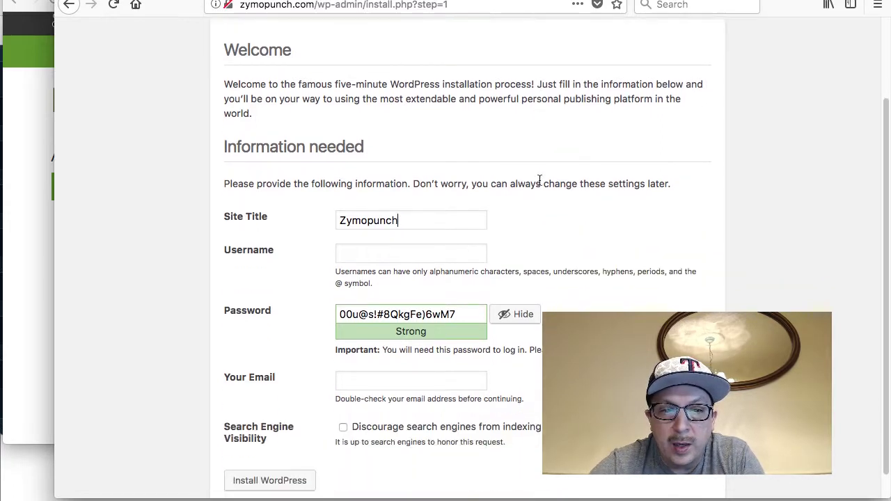
left_click(412, 255)
type("meylo")
key("Tab")
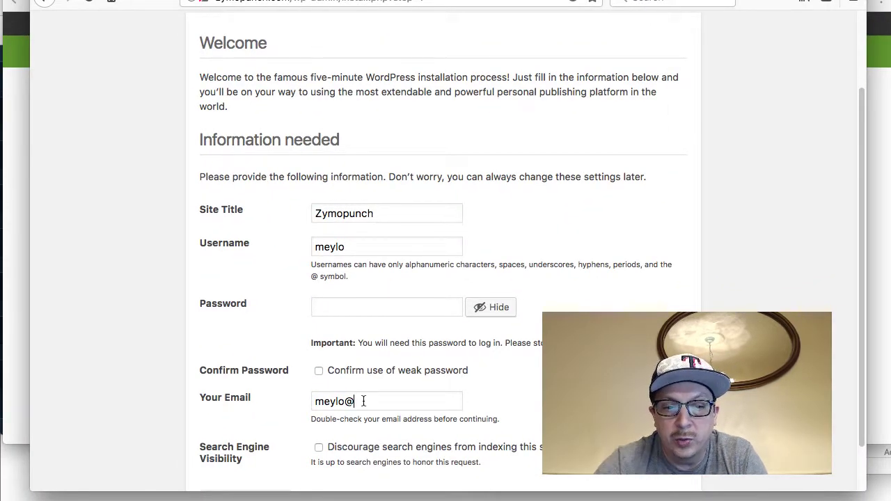
type("oo.com")
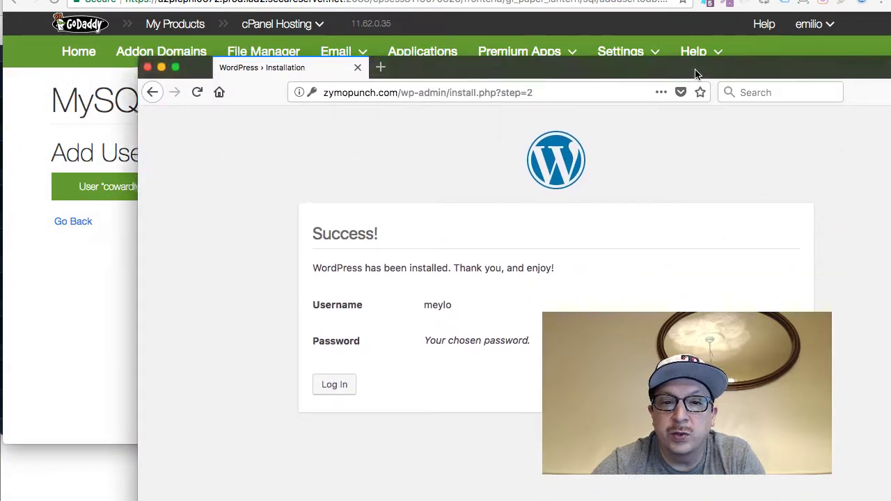
Open the WordPress login page from the Success screen, then bring Chrome's cPanel window forward
left_click_drag(575, 53, 559, 55)
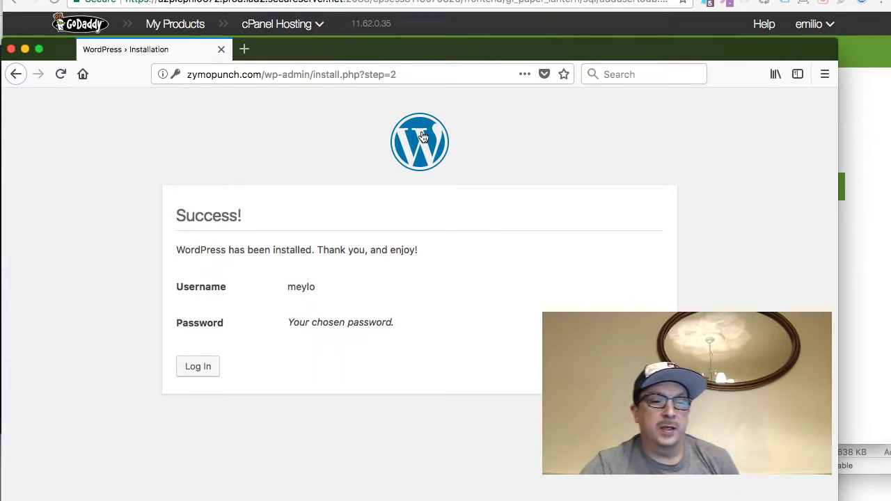
left_click(199, 365)
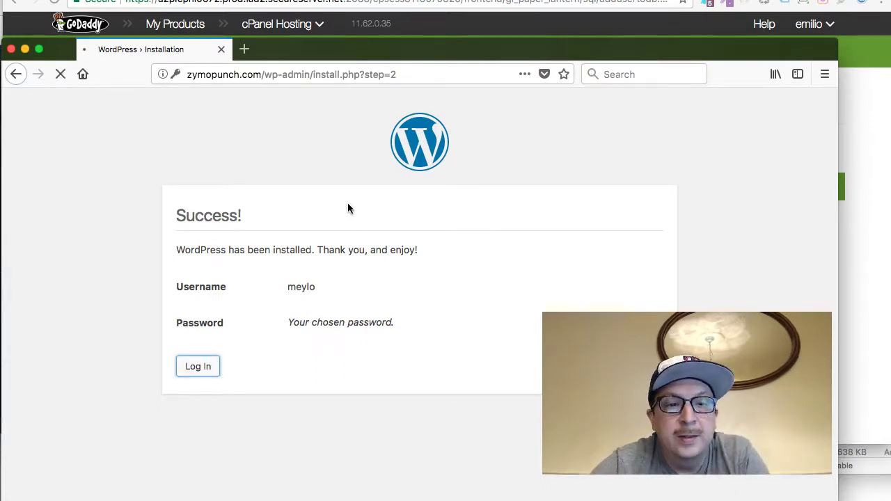
left_click(428, 21)
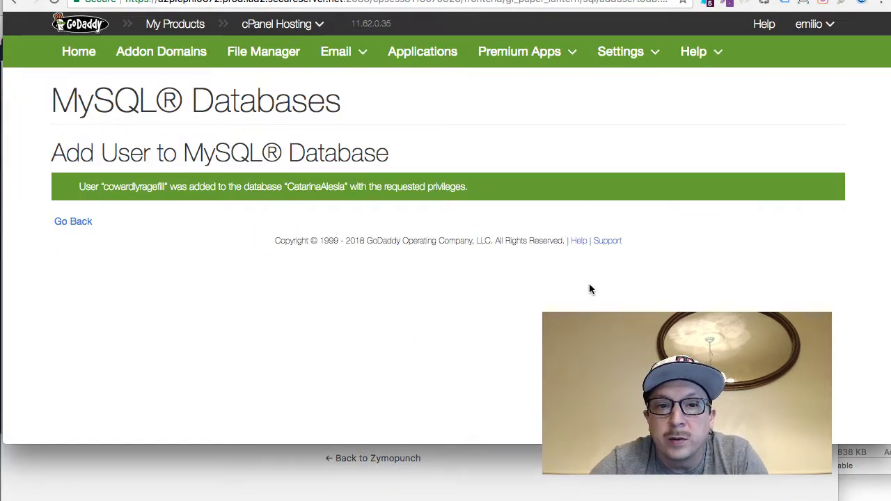
Reload zymopunch.com in Firefox, which now shows the live homepage
left_click(775, 0)
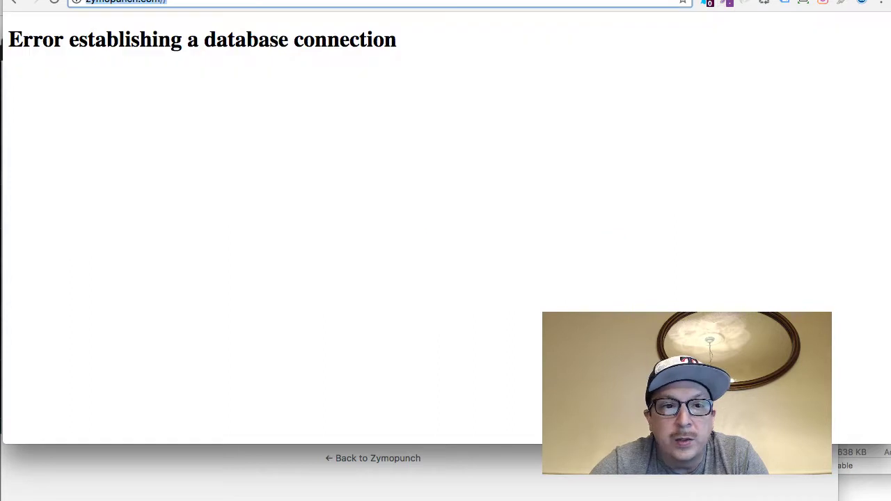
key("Return")
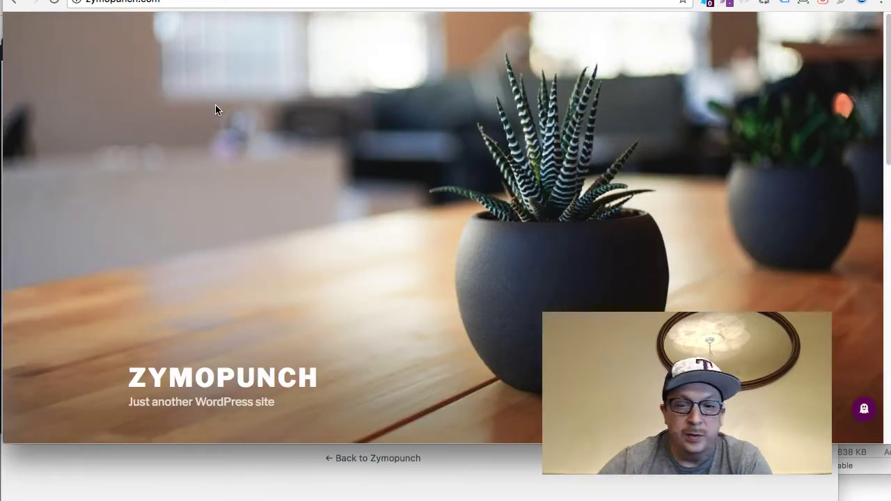
scroll(330, 182, "down", 5)
scroll(330, 183, "down", 3)
scroll(330, 182, "up", 6)
Open zymopunch.com/wp-admin and enter the admin username and password
left_click(175, 4)
left_click(175, 4)
type("/wp-admin")
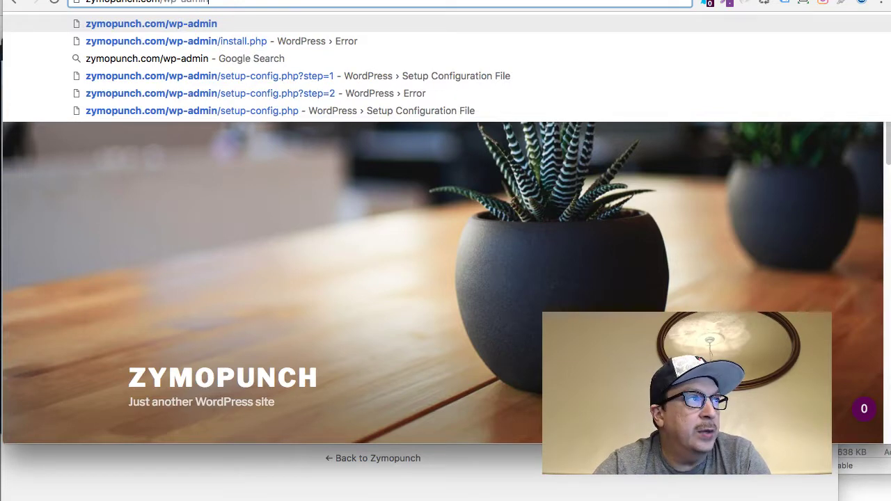
key("Return")
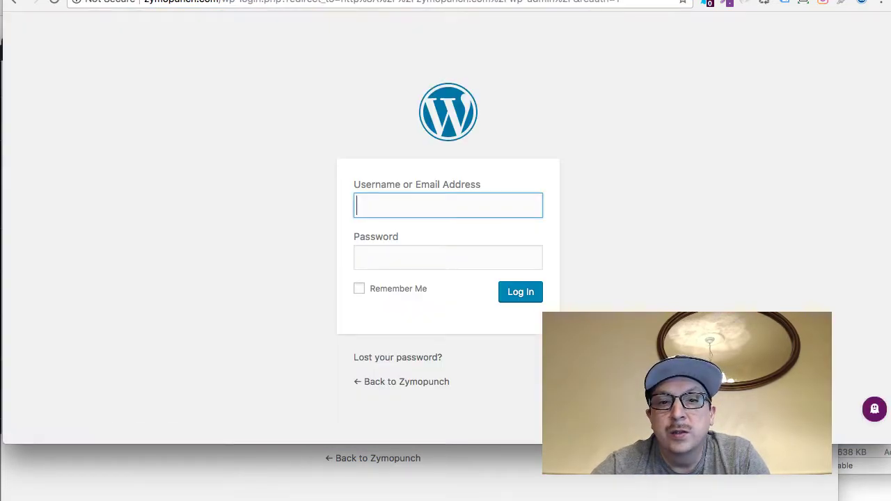
type("meylo")
key("Tab")
type("****")
key("super+a")
type("***************")
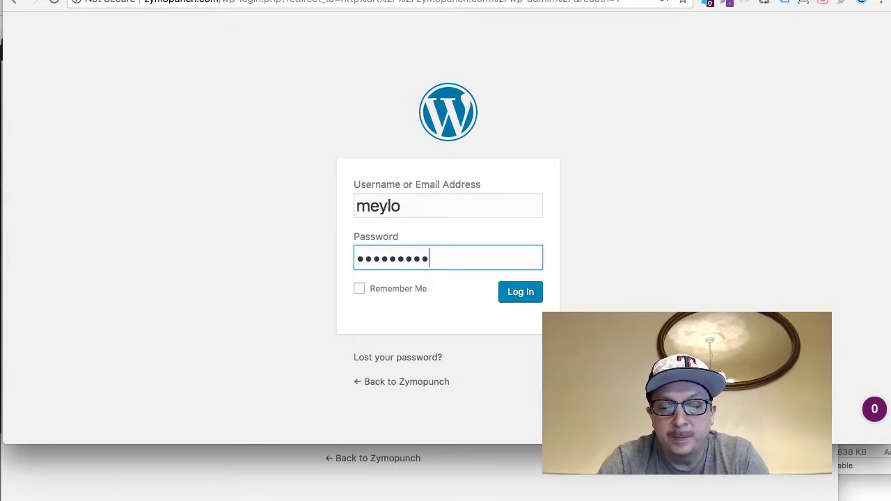
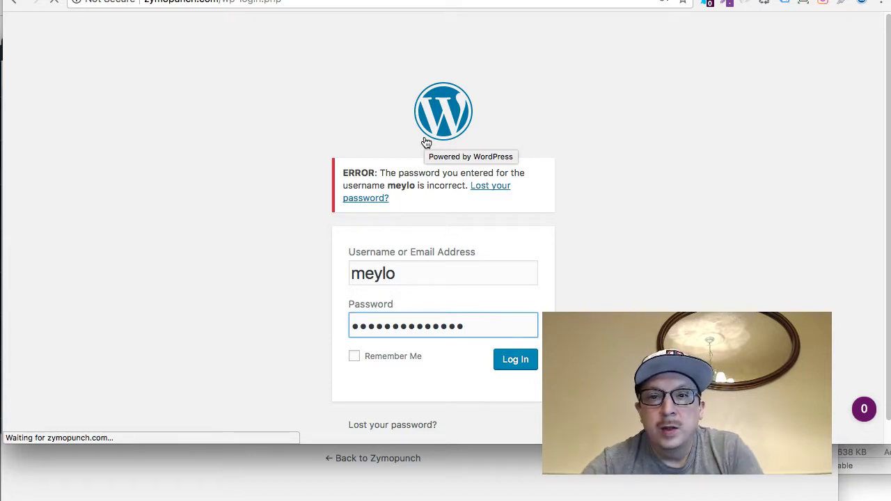
Retry logging in to WordPress with the admin password retyped
left_click(1, 161)
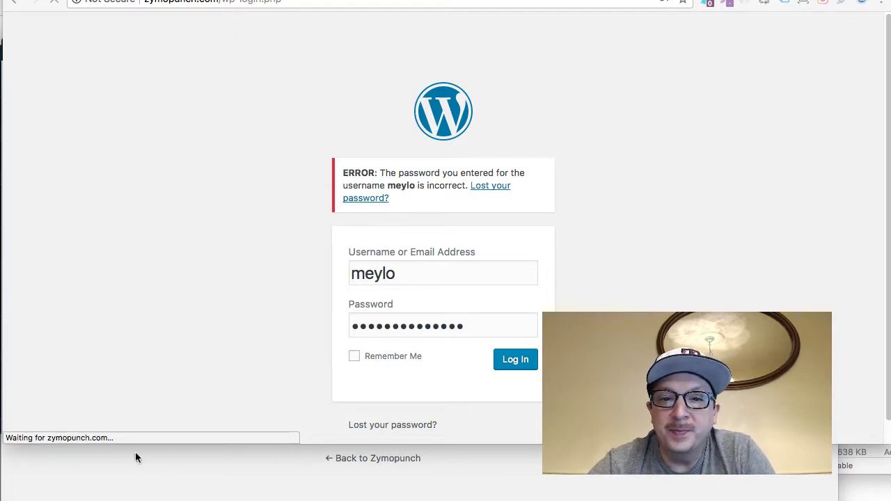
left_click(515, 361)
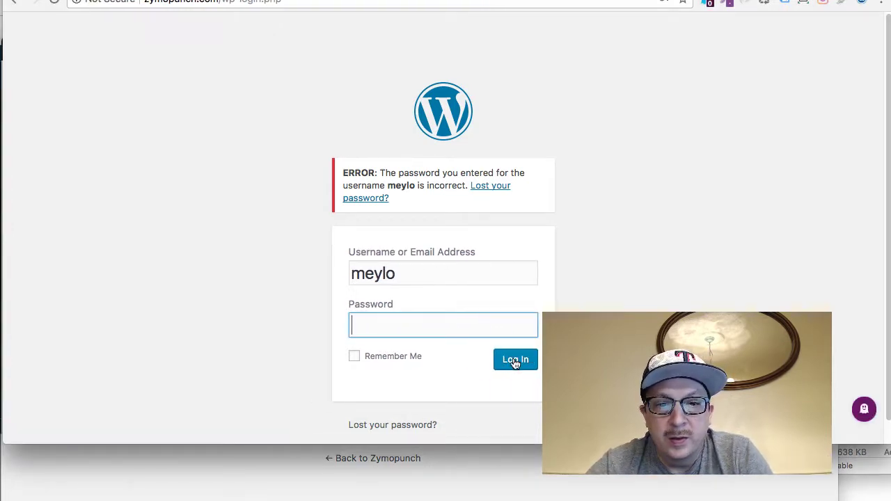
type("••")
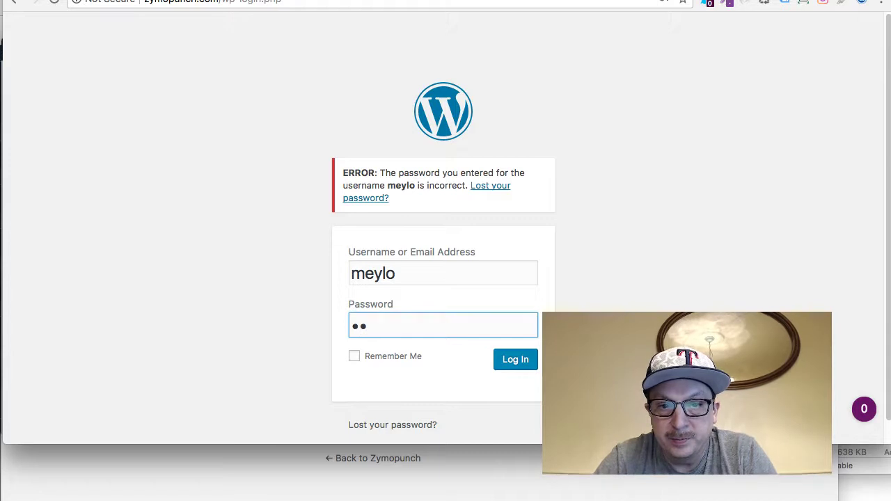
key("BackSpace")
key("BackSpace")
type("••••••••••••")
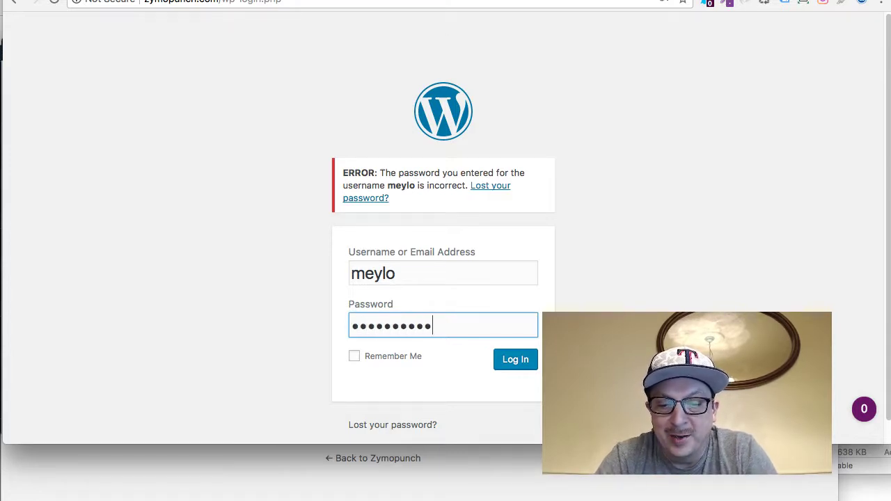
type("••")
key("Return")
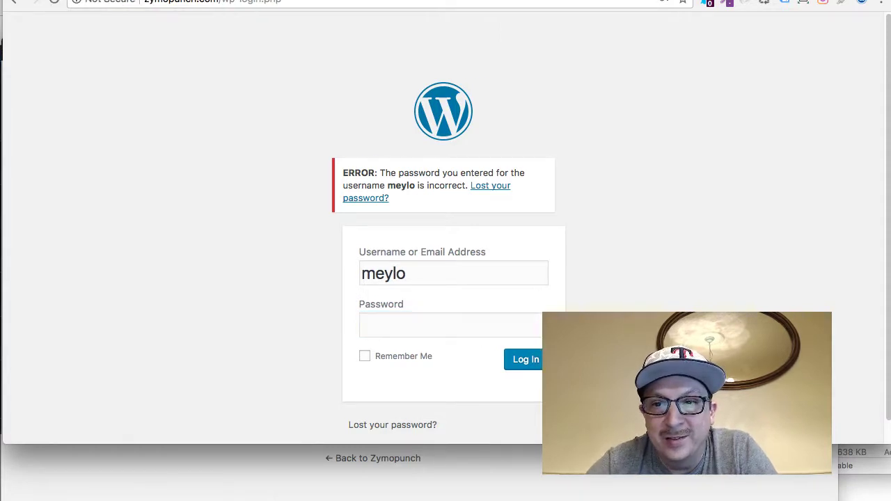
Request a password reset link using the account's saved e-mail address
left_click(422, 425)
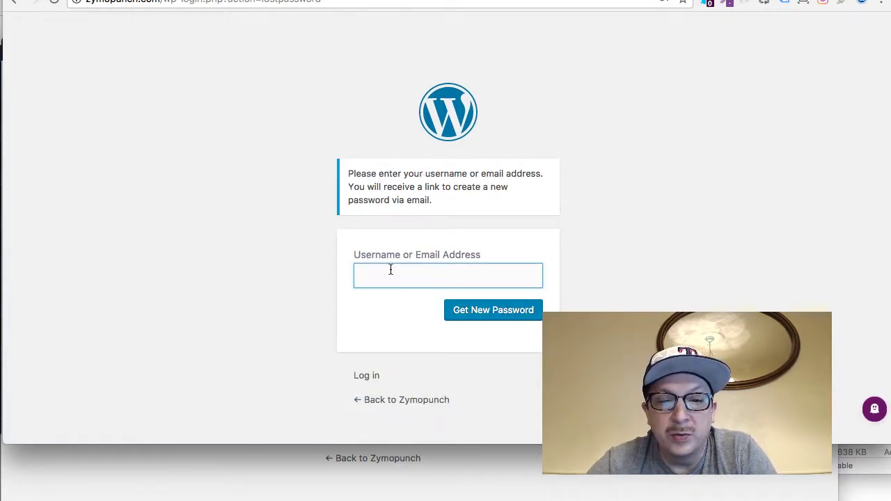
type("MEYLO")
key("BackSpace")
key("BackSpace")
key("BackSpace")
key("BackSpace")
key("BackSpace")
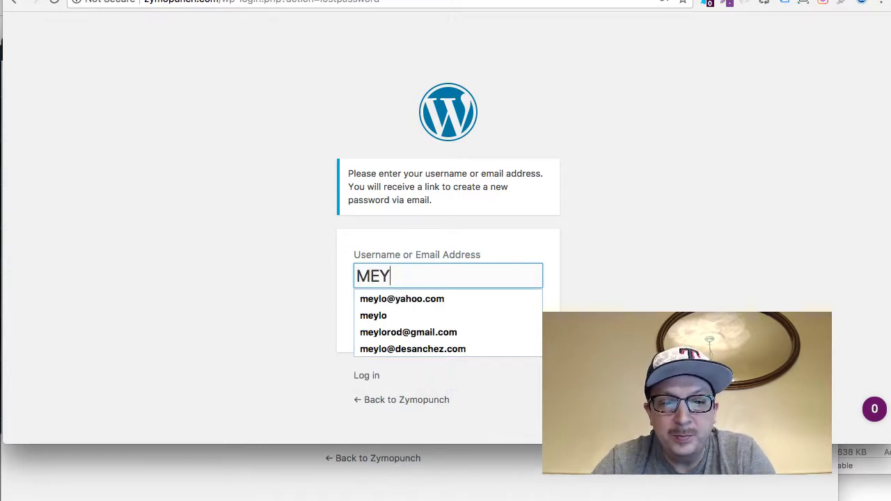
type("me")
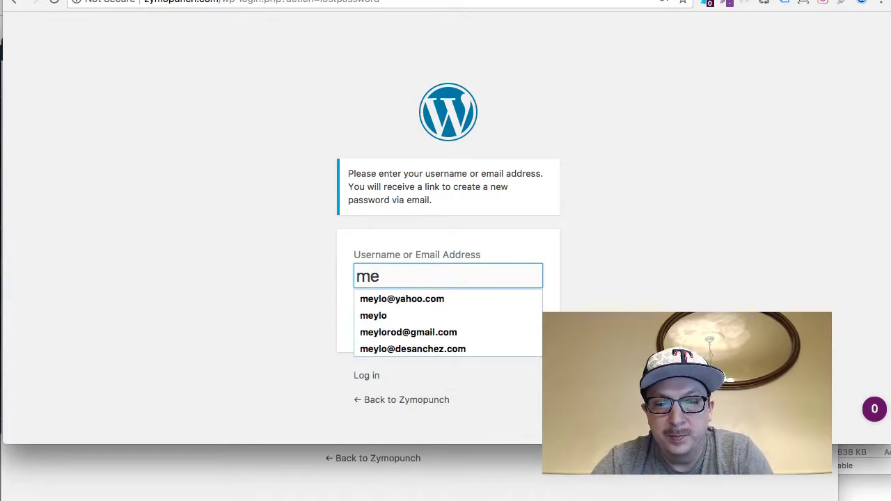
left_click(414, 299)
left_click(486, 309)
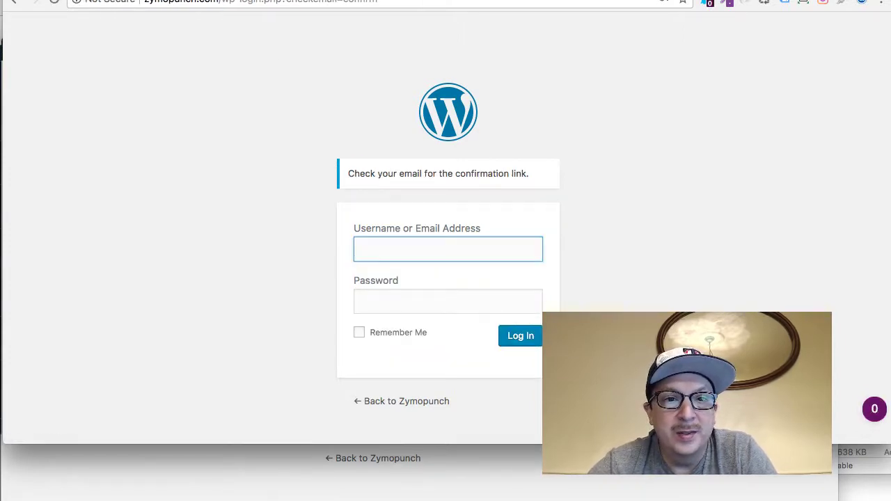
key("super+t")
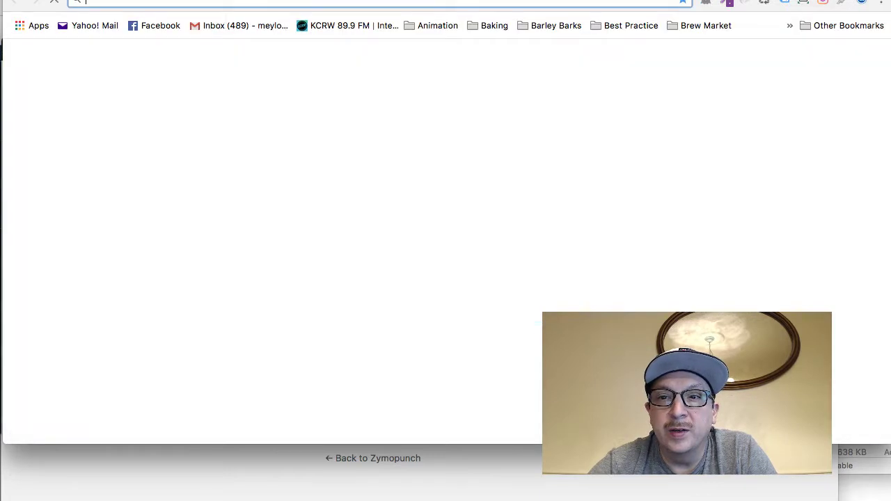
key("super+w")
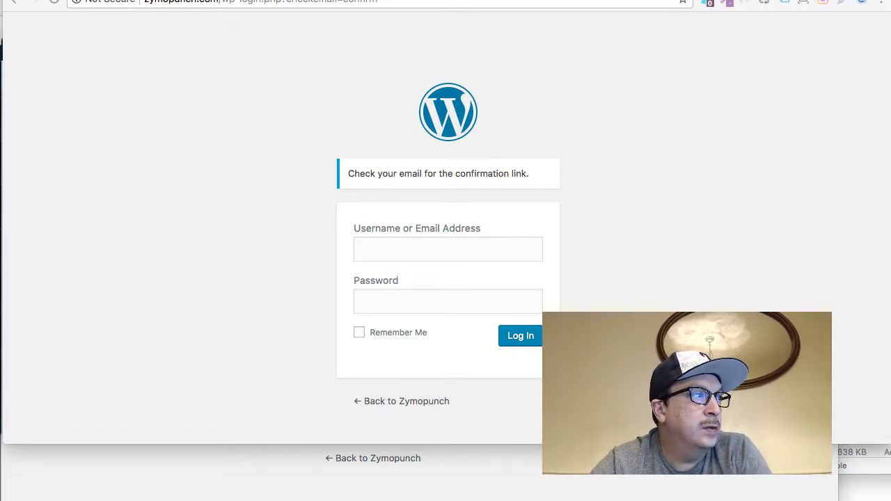
Log in to the Zymopunch dashboard with the admin username and password, declining Chrome's save-password offer
left_click(369, 255)
type("meylo")
key("Tab")
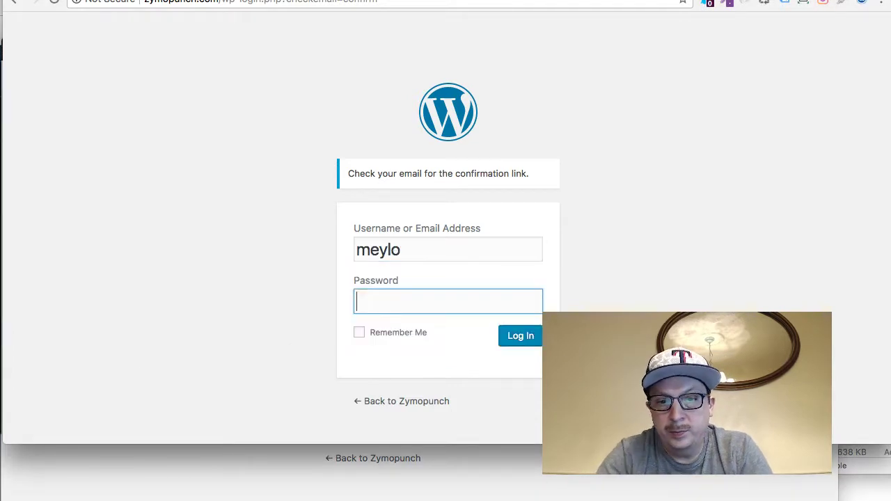
type("**************")
left_click(536, 341)
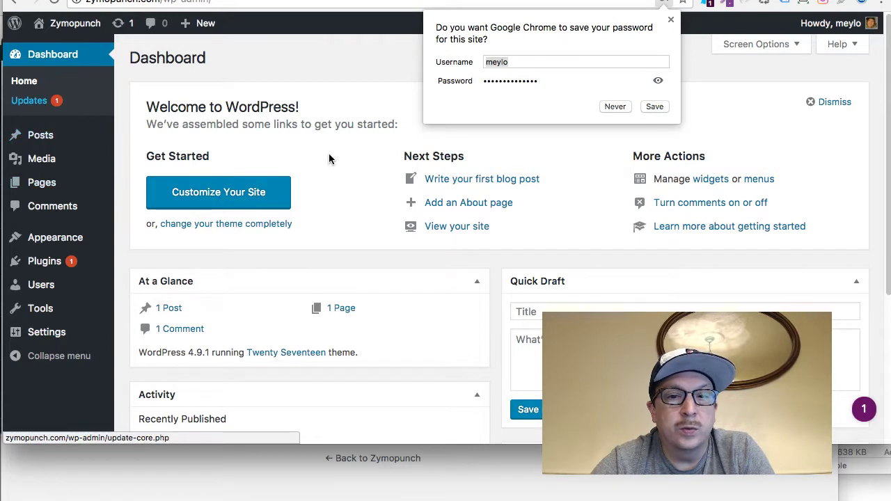
left_click(670, 20)
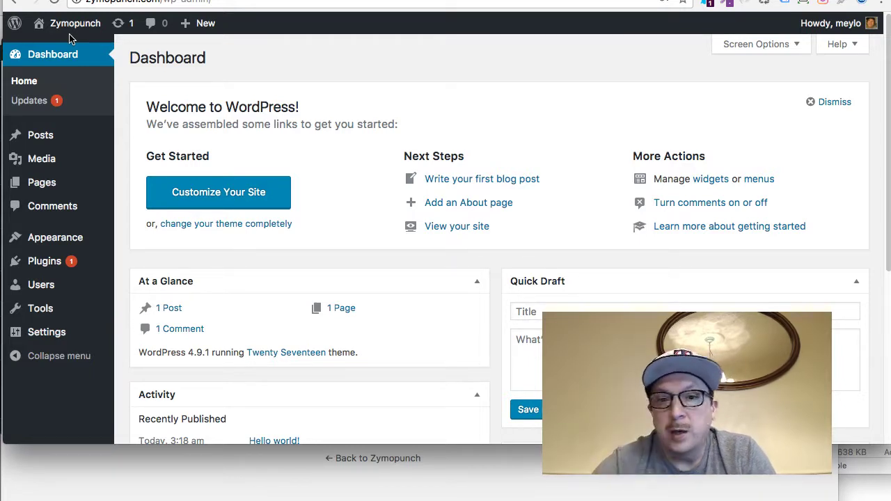
Update the Akismet Anti-Spam plugin from the WordPress Updates page
left_click(36, 103)
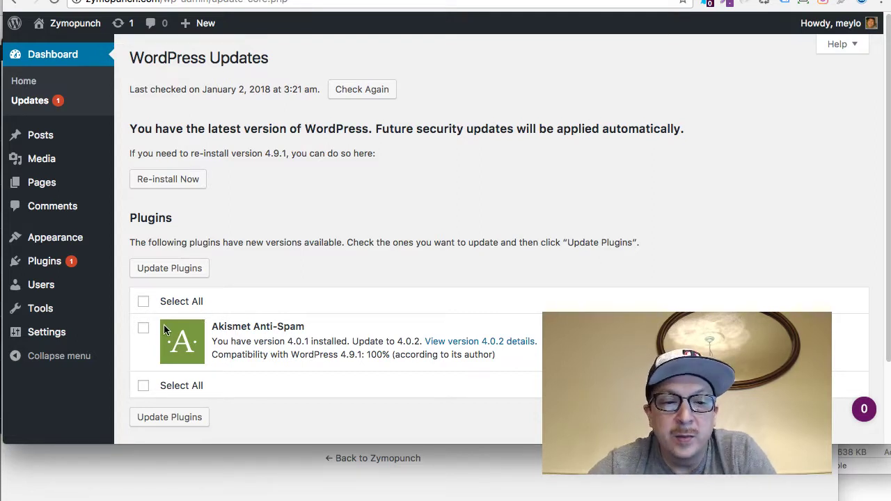
left_click(144, 329)
left_click(172, 273)
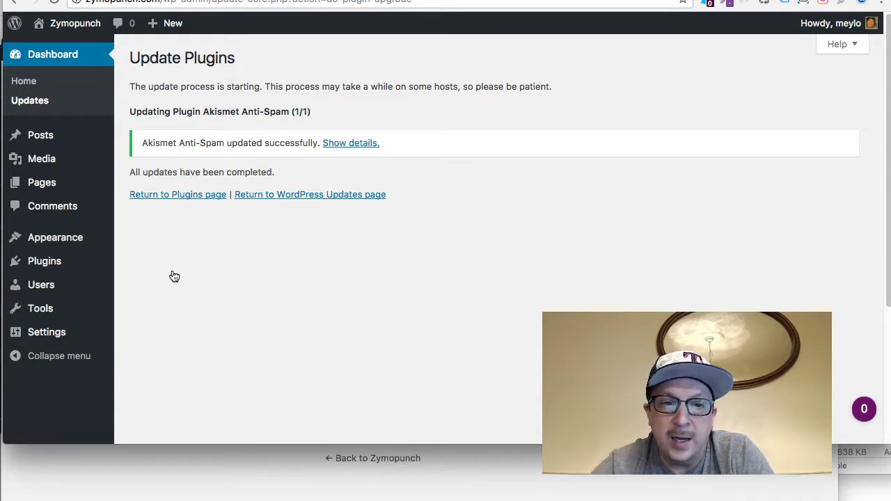
Delete Hello Dolly with its data, activate Akismet Anti-Spam, and open its account setup
mouse_move(78, 235)
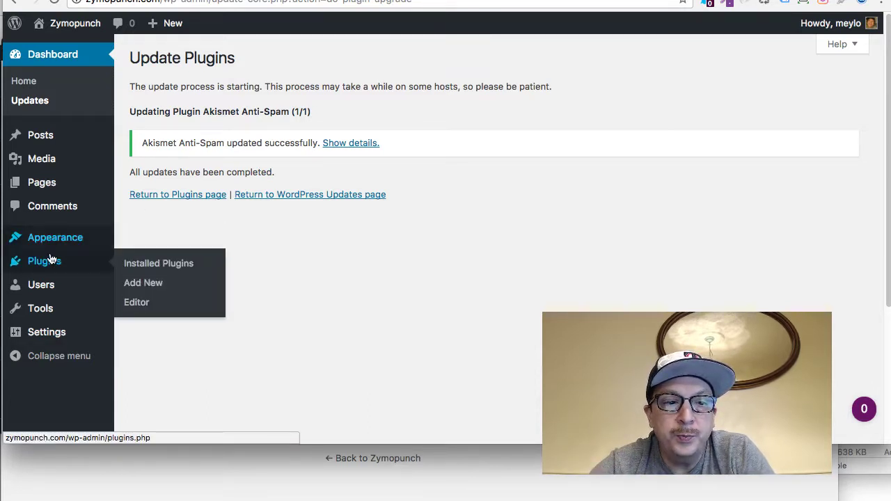
left_click(51, 261)
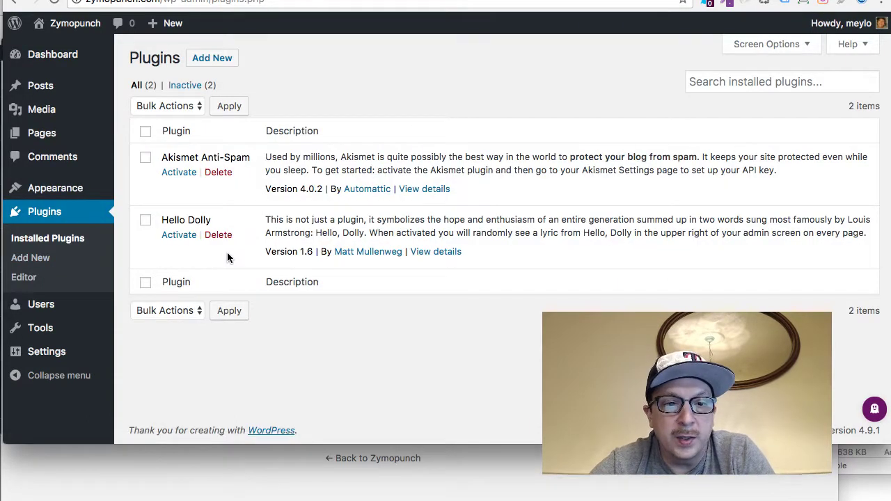
left_click(218, 235)
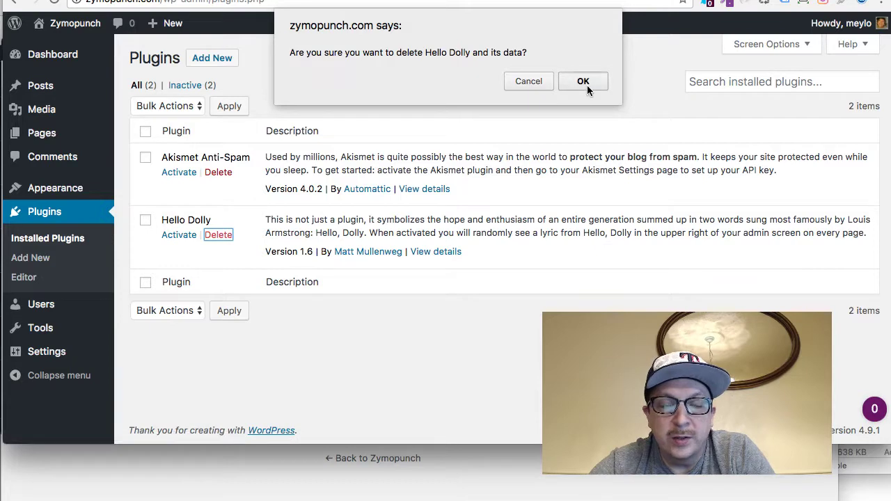
left_click(587, 85)
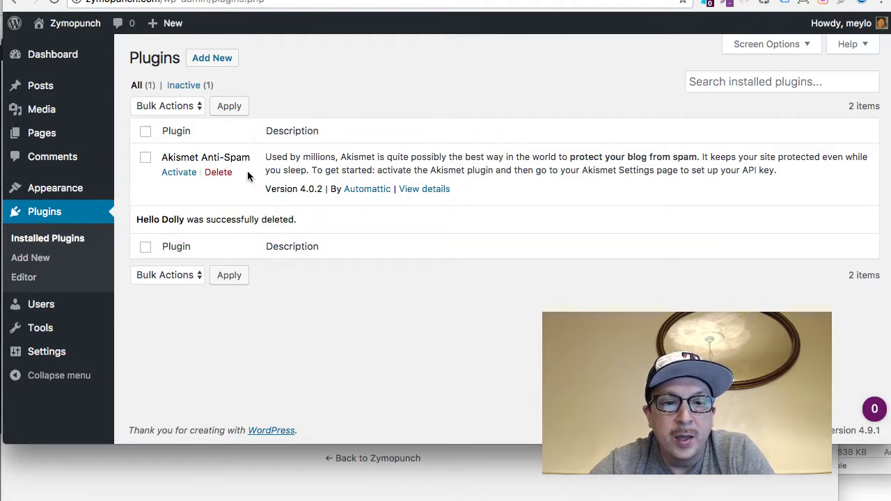
left_click(179, 172)
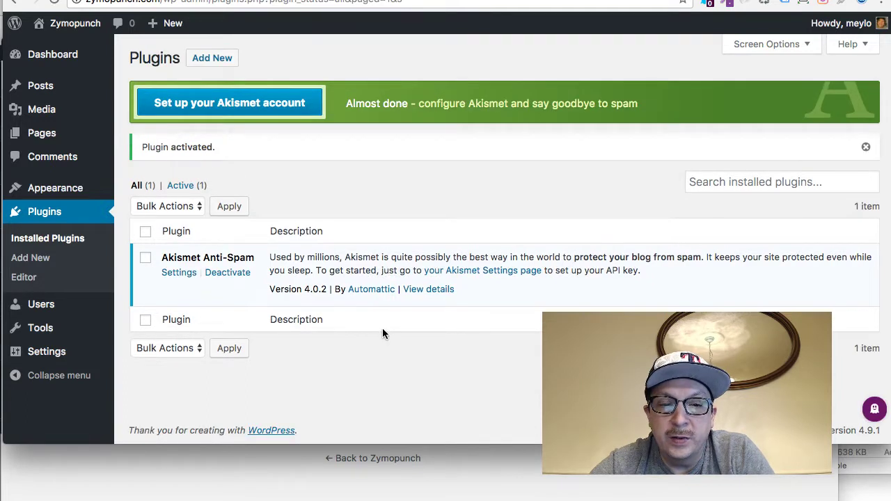
left_click(289, 109)
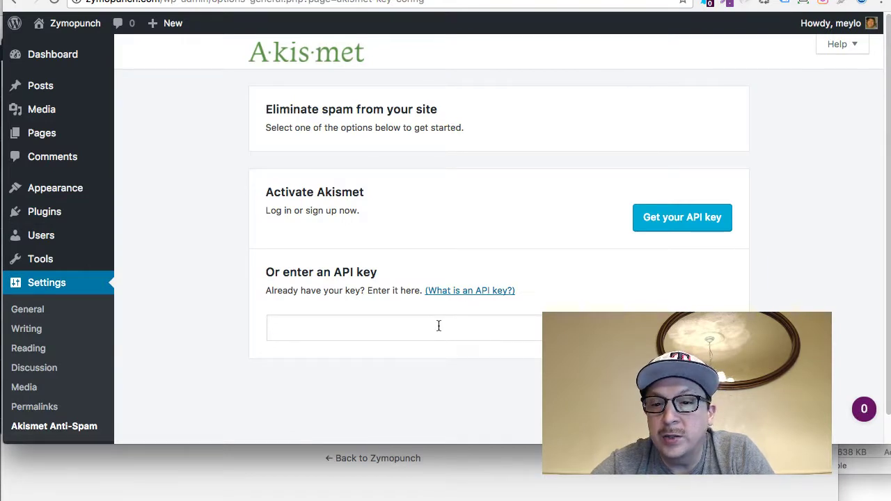
Start getting a new Akismet API key from the setup page
left_click(673, 328)
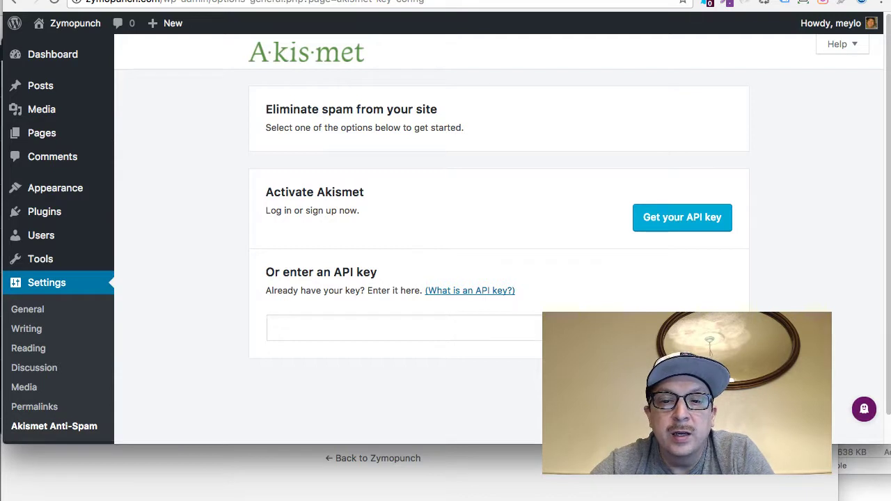
left_click(688, 219)
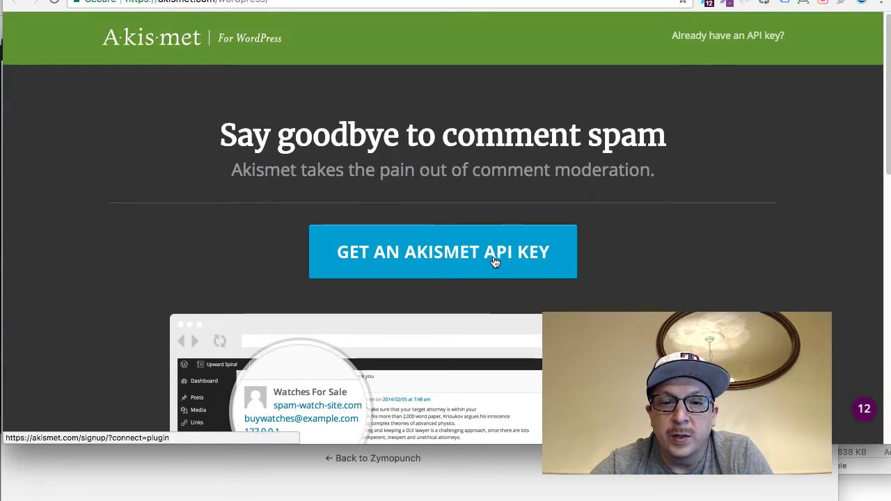
left_click(492, 267)
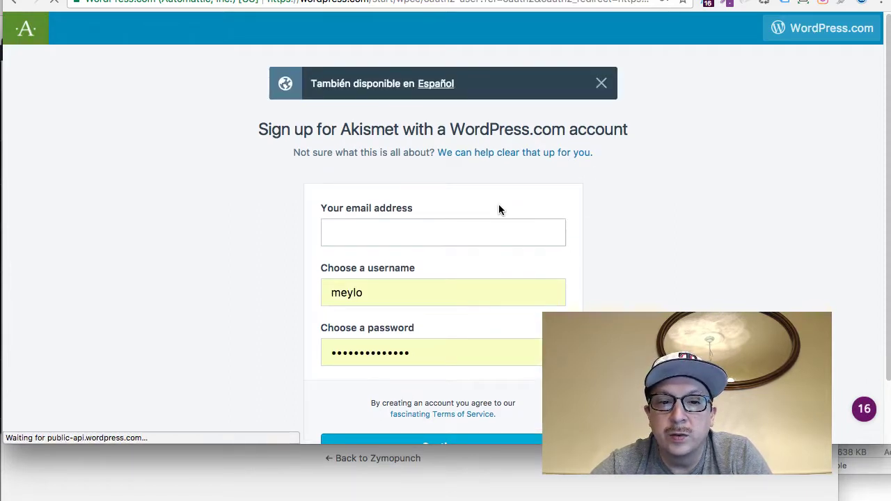
Fill the WordPress.com sign-up form with a Yahoo e-mail address and submit it
left_click(453, 230)
left_click(444, 249)
double_click(435, 240)
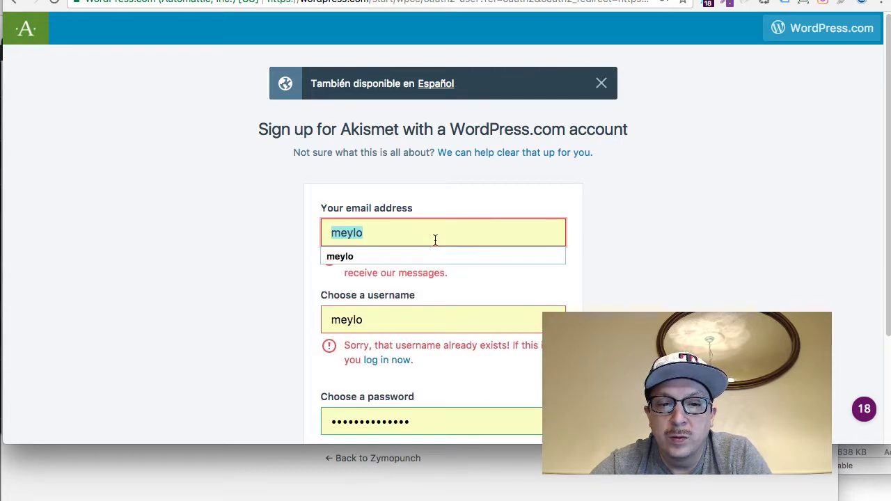
key("Left")
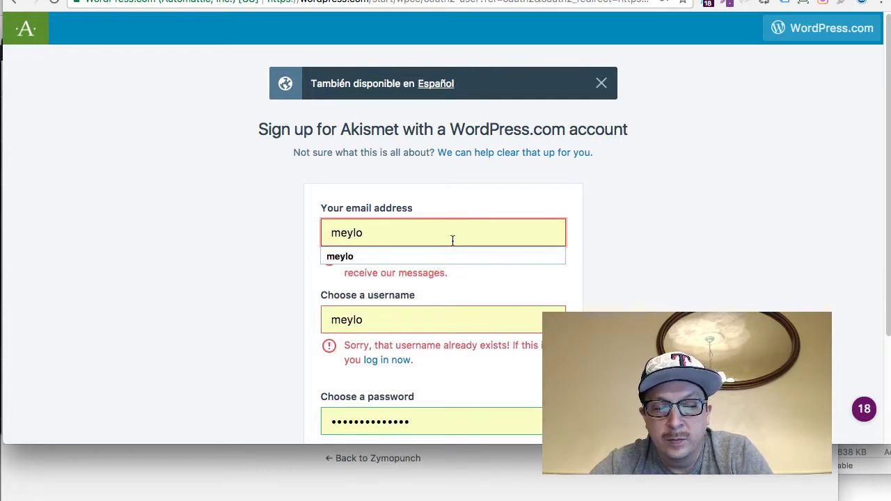
type("@yahoo.com")
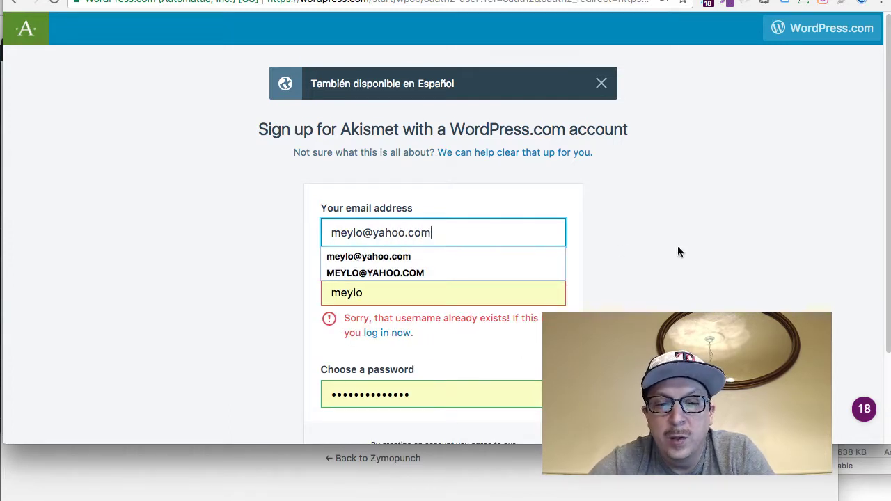
left_click(697, 245)
scroll(697, 245, "down", 2)
scroll(499, 330, "down", 4)
left_click(483, 369)
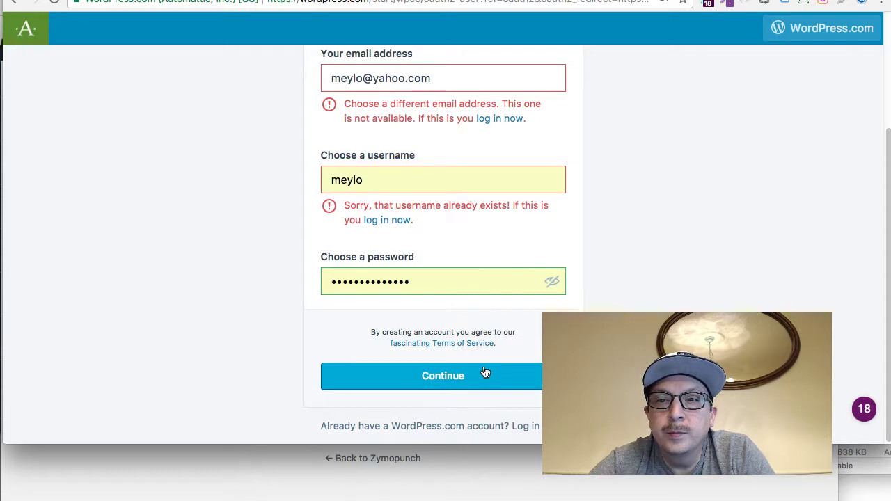
Return to Akismet for WordPress and choose the Personal plan on the pricing page
scroll(656, 251, "up", 3)
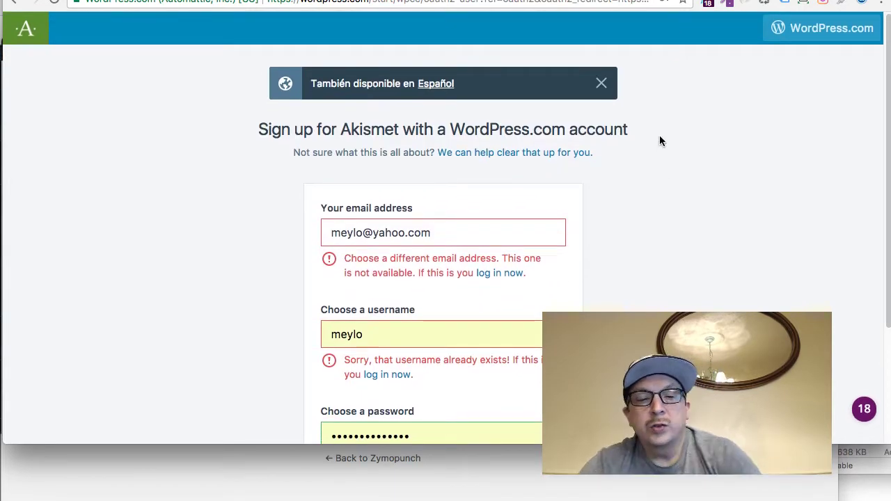
key("super+Left")
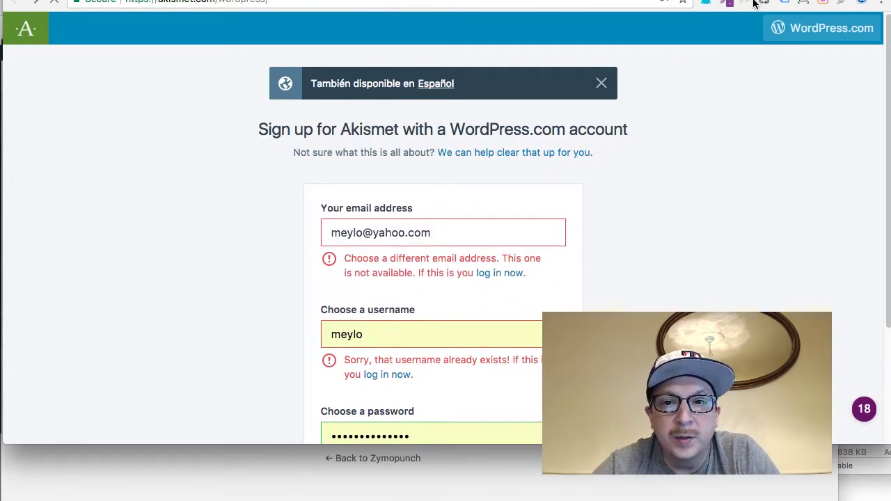
left_click(762, 38)
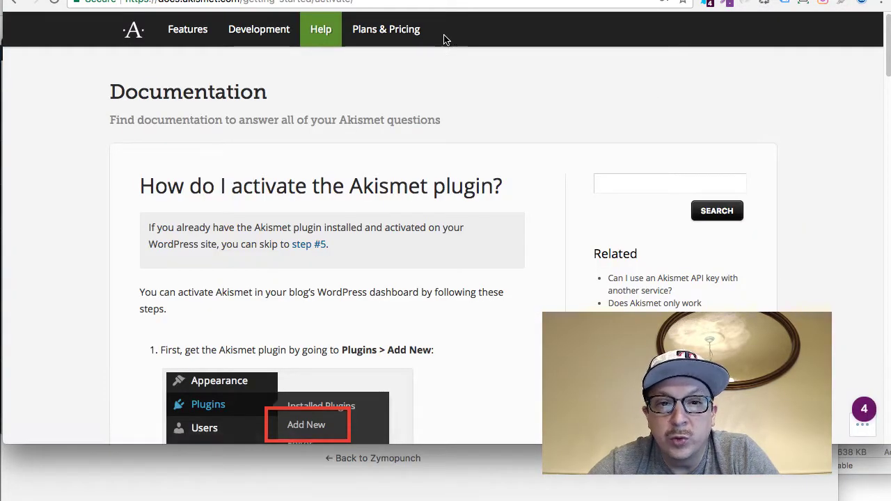
left_click(391, 38)
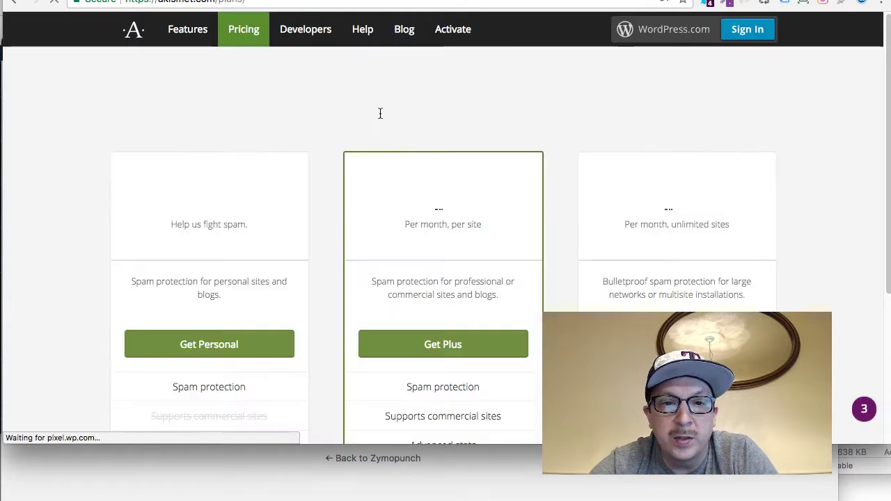
scroll(188, 303, "down", 2)
left_click(192, 301)
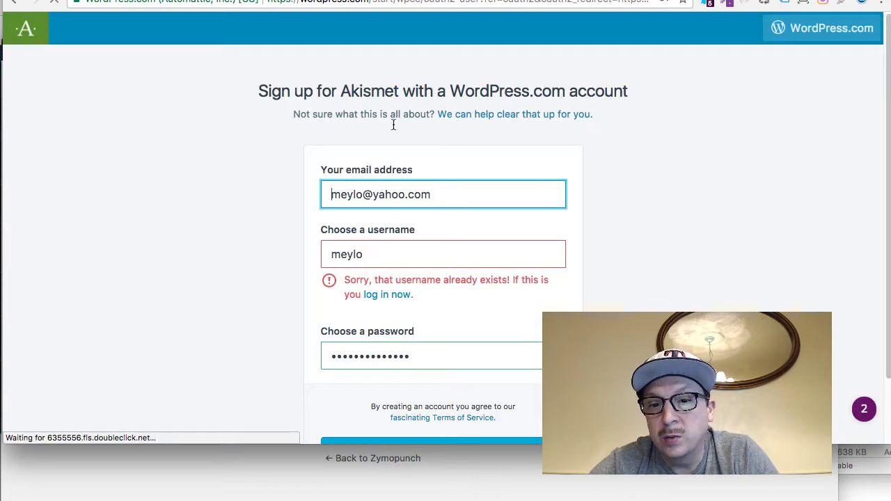
Replace the sign-up password, resubmit the form, then go to the site's API key field
scroll(396, 209, "down", 2)
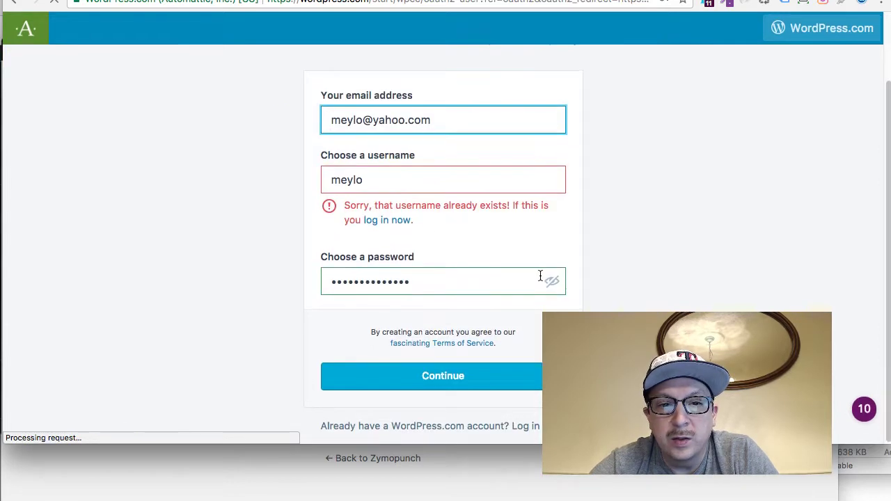
left_click(447, 291)
double_click(477, 277)
type("abcdefghijklmn")
left_click(453, 419)
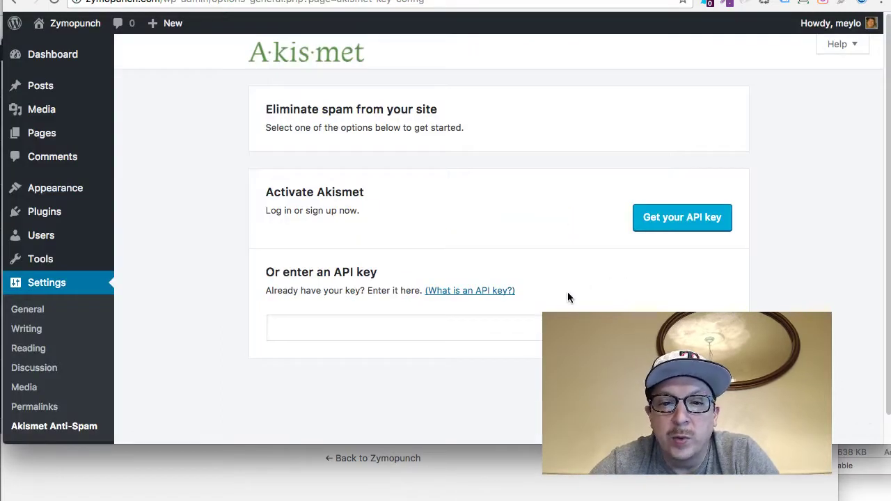
left_click(505, 322)
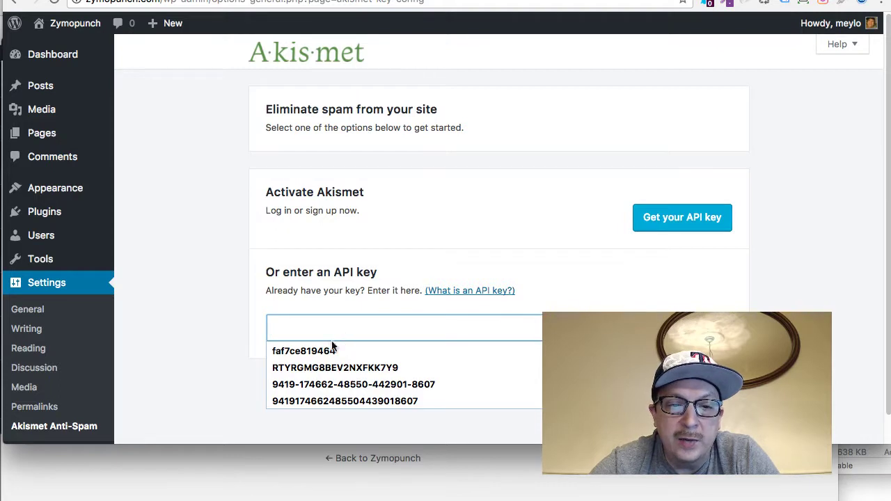
Connect Akismet with the saved API key and check it shows Active on Akismet Basic (Free)
left_click(320, 351)
key("Return")
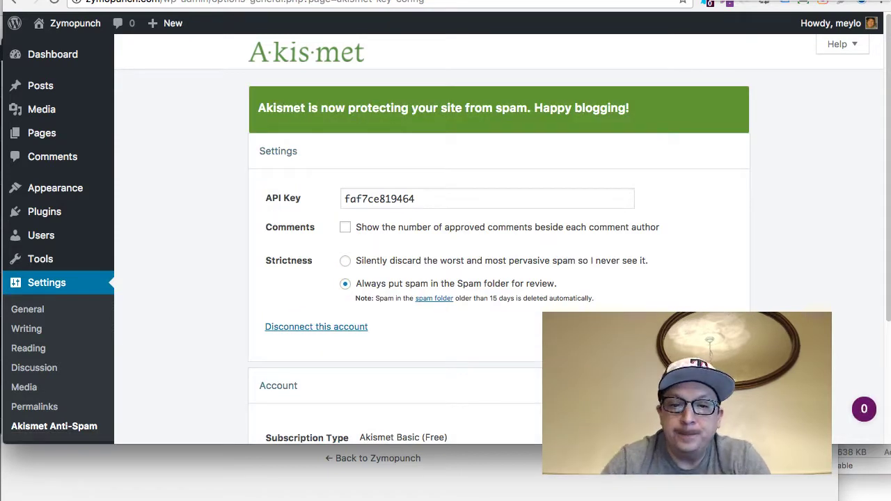
scroll(816, 190, "down", 3)
scroll(816, 196, "up", 2)
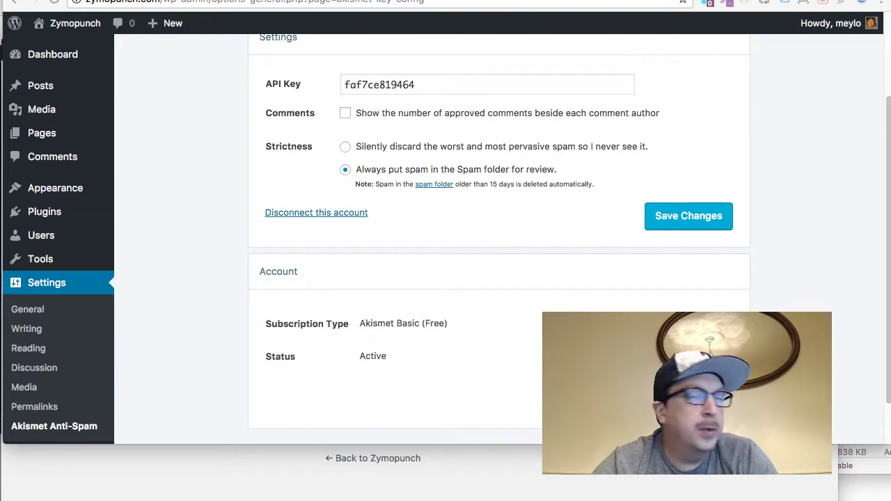
key("super+Tab")
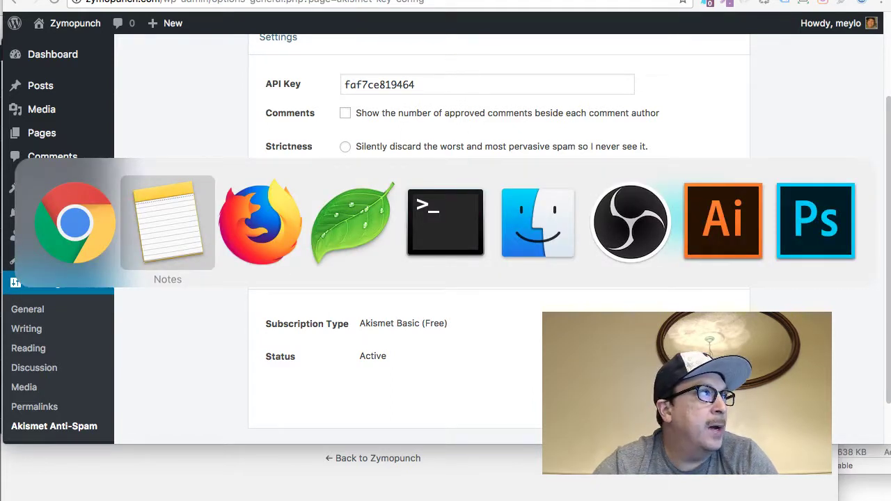